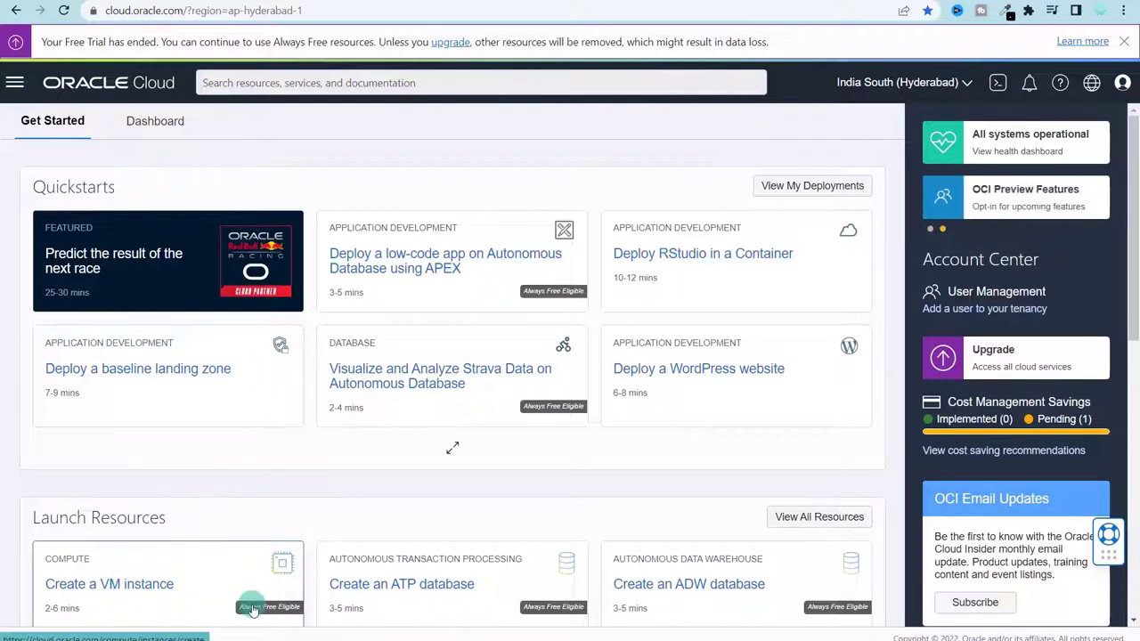
- Start a new VM instance and rename it to 'Dr Strange'
{"action": "left_click", "coordinate": [222, 594]}
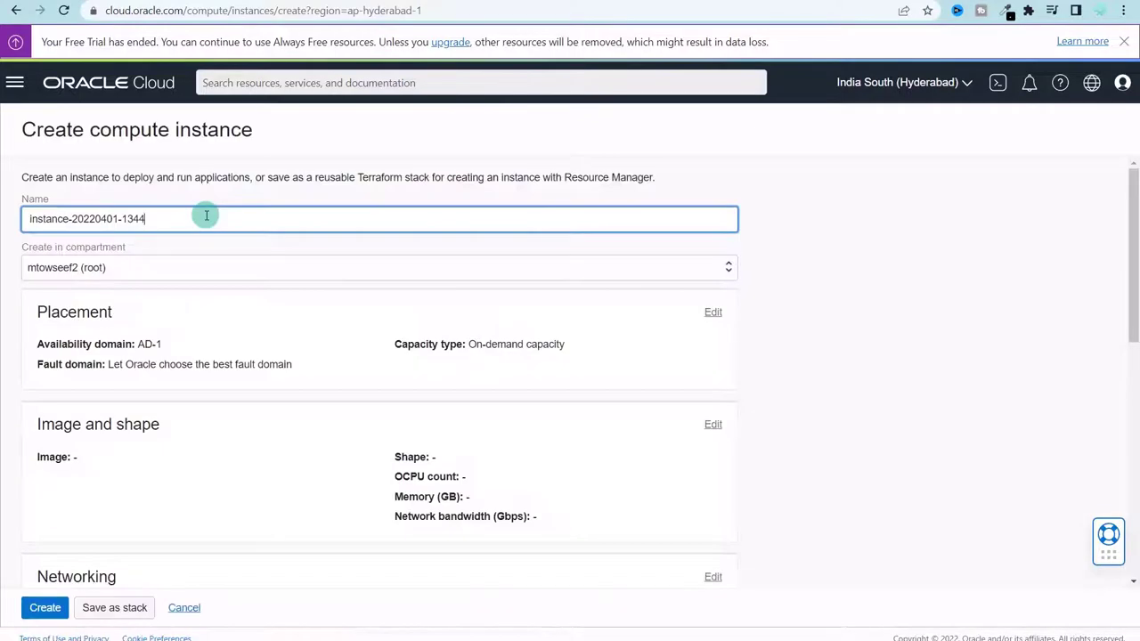
{"action": "left_click_drag", "start_coordinate": [225, 223], "coordinate": [97, 165]}
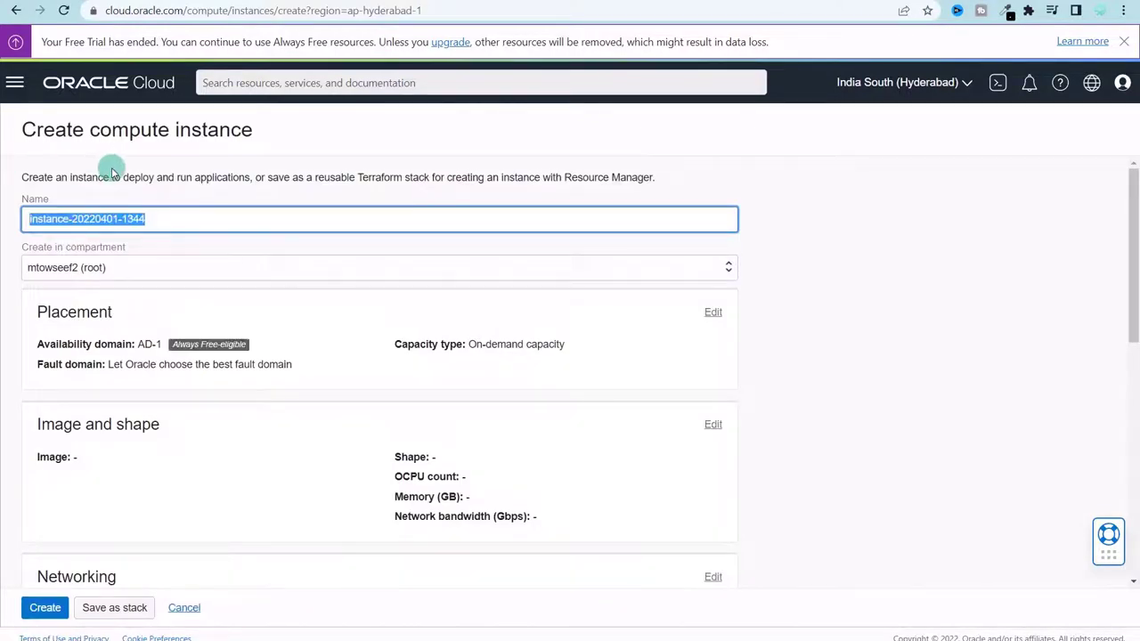
{"action": "type", "text": "Dr STra"}
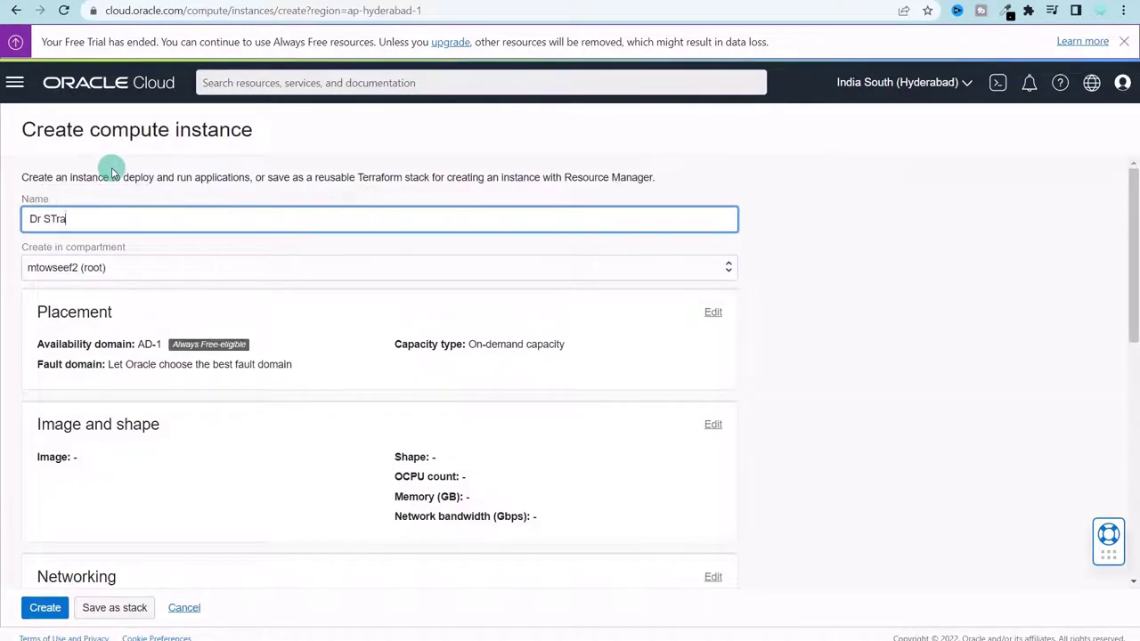
{"action": "type", "text": "nge"}
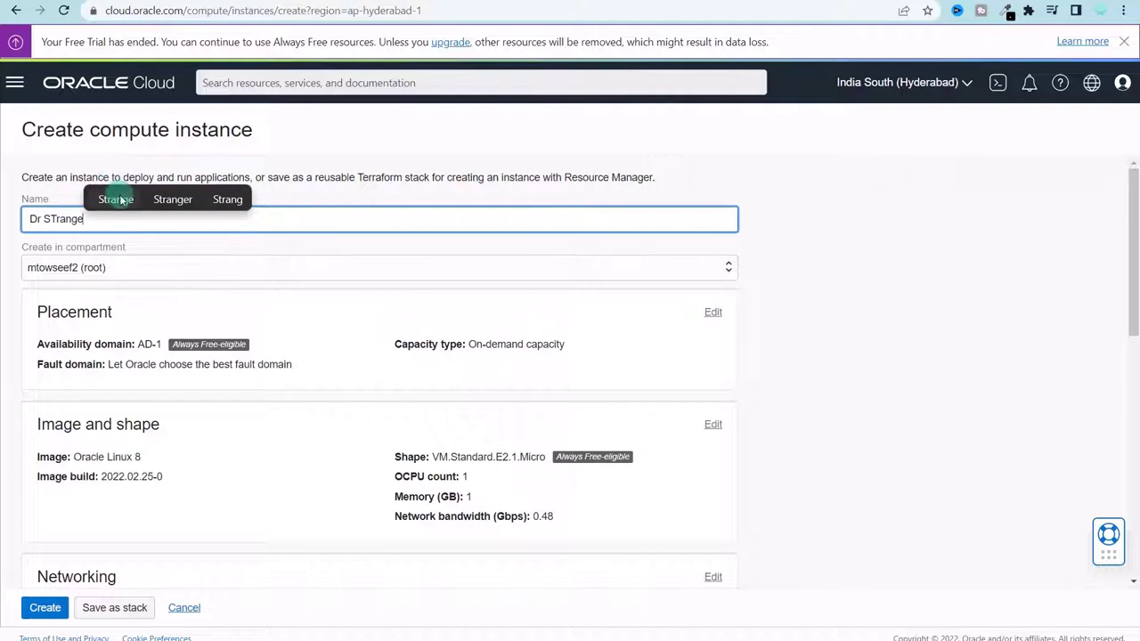
{"action": "left_click", "coordinate": [115, 198]}
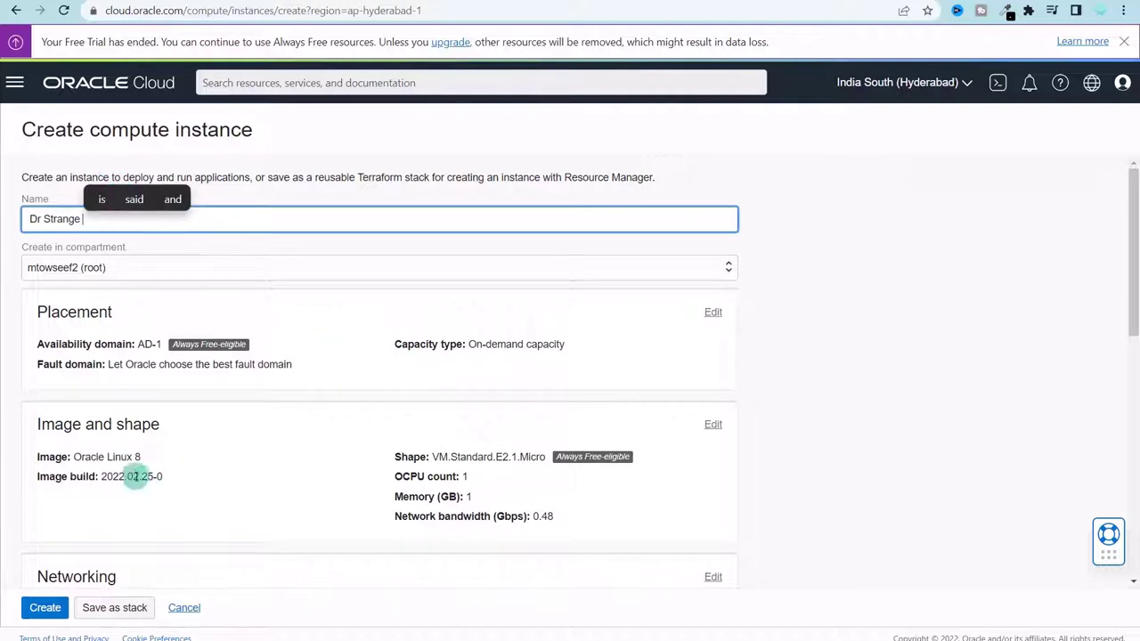
{"action": "left_click", "coordinate": [262, 435]}
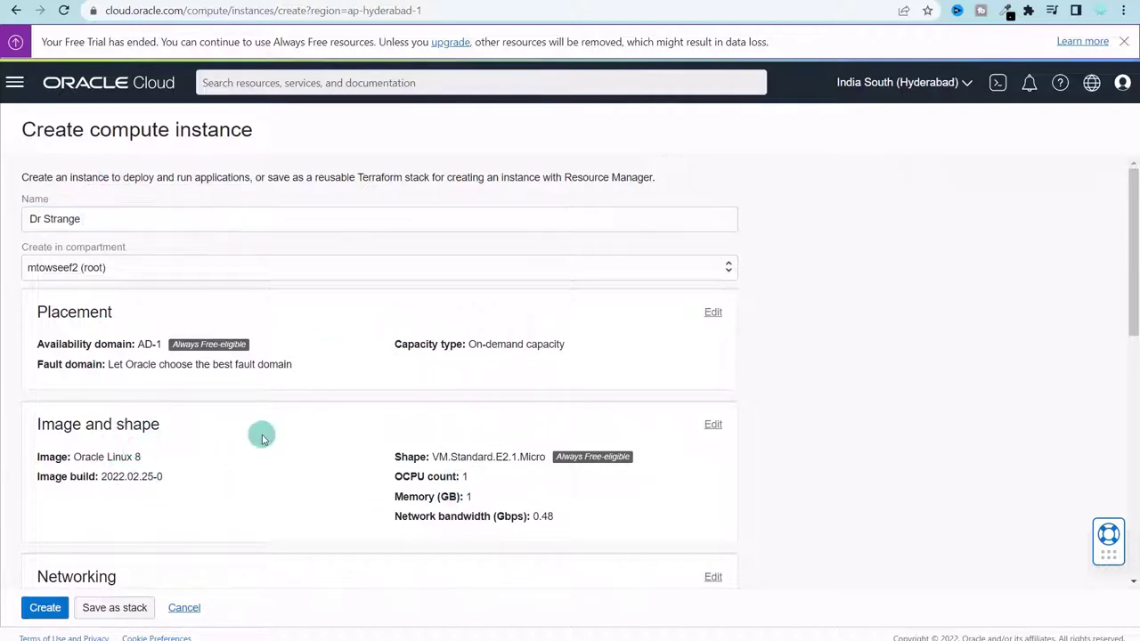
- Expand the Image and shape section showing Oracle Linux 8 and VM.Standard.E2.1.Micro
{"action": "double_click", "coordinate": [470, 497]}
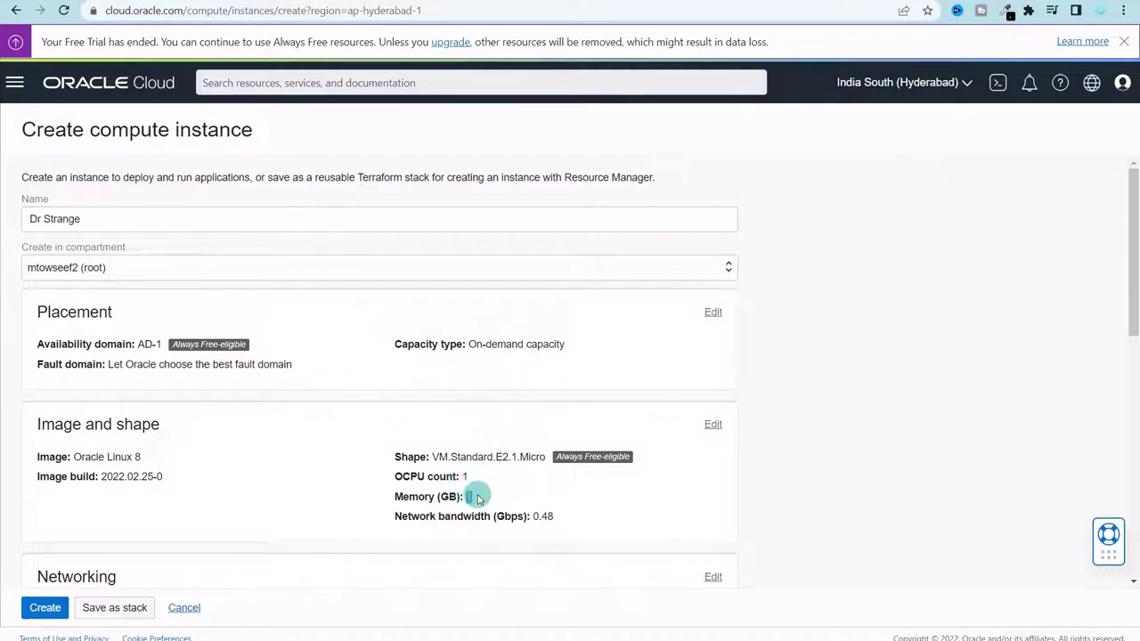
{"action": "left_click", "coordinate": [712, 426]}
{"action": "scroll", "coordinate": [694, 464], "scroll_direction": "down", "scroll_amount": 3}
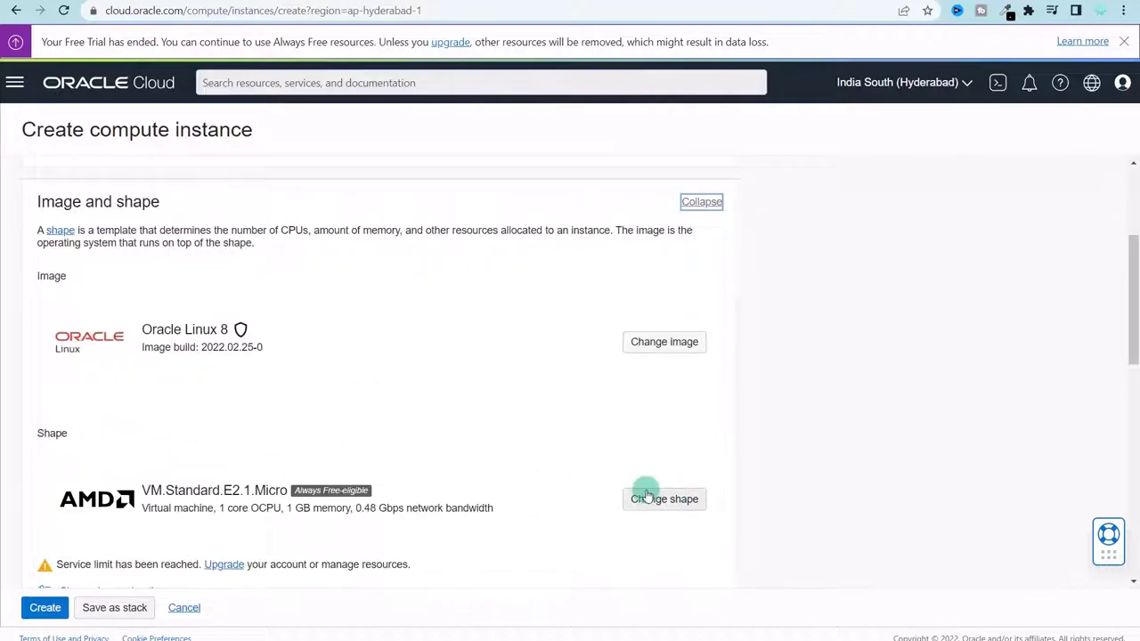
- In the shape list, pick the Ampere series and select VM.Standard.A1.Flex
{"action": "left_click", "coordinate": [648, 497]}
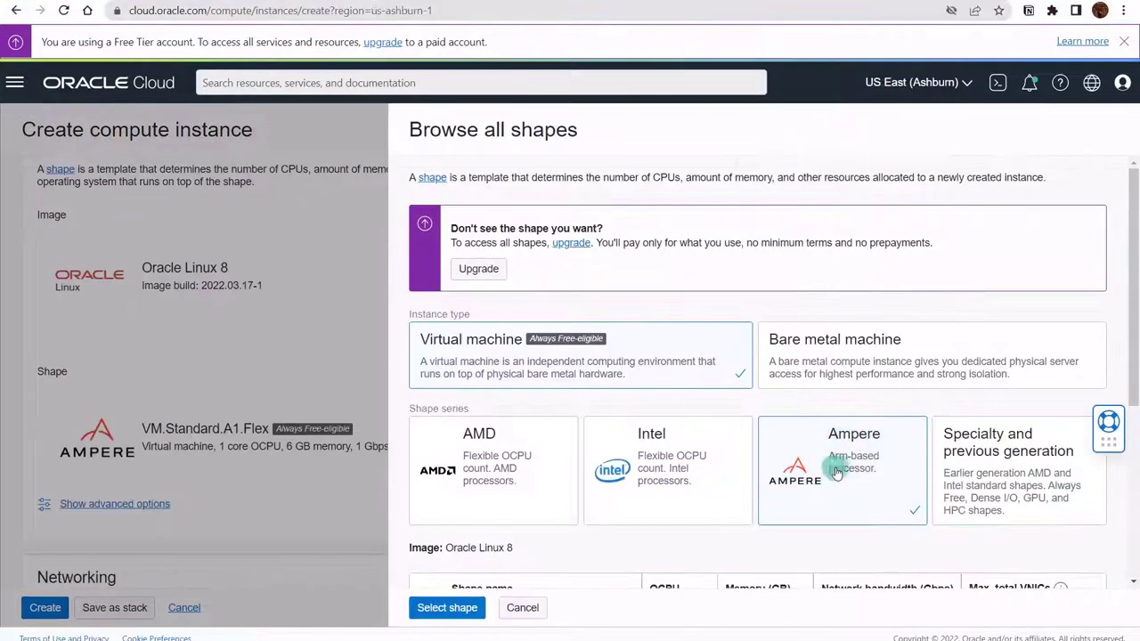
{"action": "left_click", "coordinate": [846, 473]}
{"action": "scroll", "coordinate": [855, 469], "scroll_direction": "down", "scroll_amount": 3}
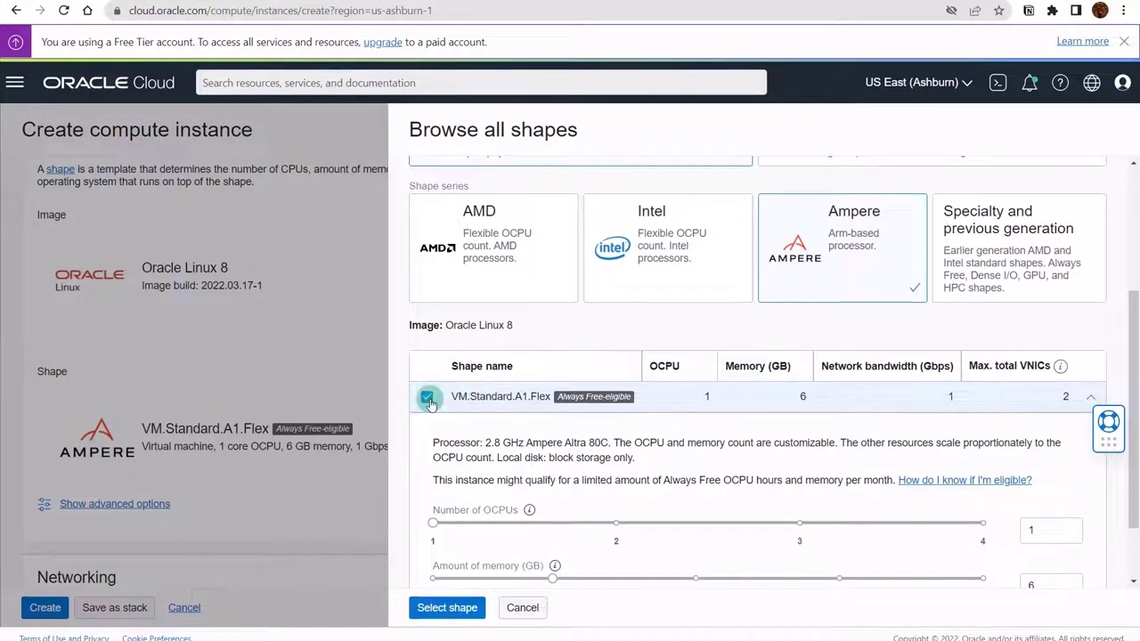
{"action": "left_click", "coordinate": [426, 397]}
{"action": "left_click", "coordinate": [427, 397]}
{"action": "scroll", "coordinate": [533, 457], "scroll_direction": "down", "scroll_amount": 1}
- Set the shape to 4 OCPUs and 24 GB memory and confirm it
{"action": "left_click", "coordinate": [611, 443]}
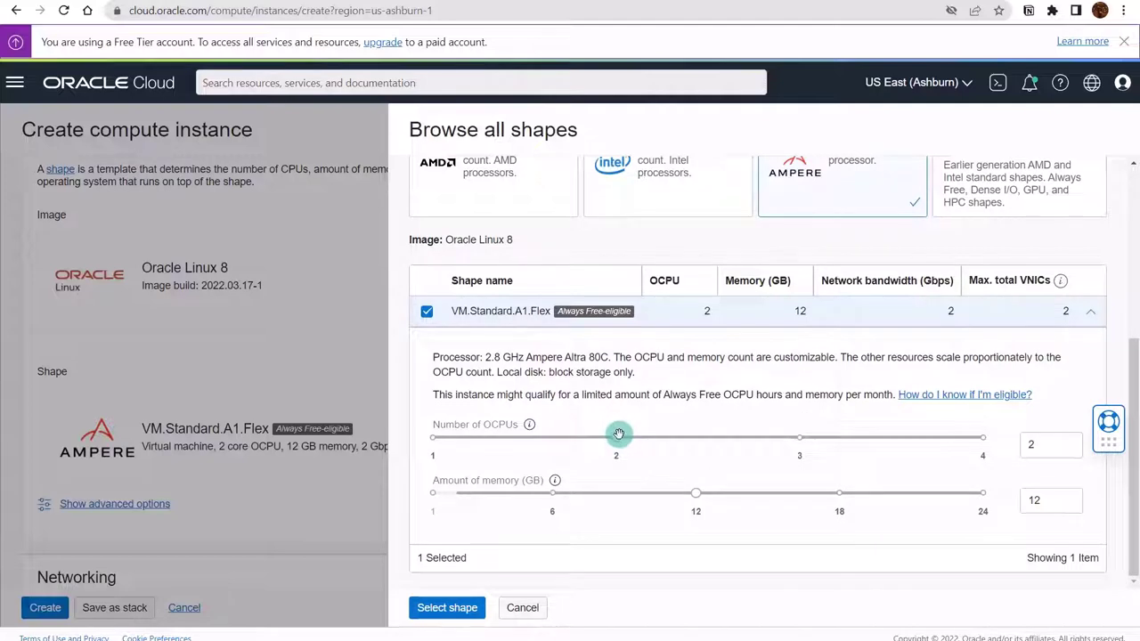
{"action": "mouse_move", "coordinate": [618, 434]}
{"action": "left_mouse_down"}
{"action": "mouse_move", "coordinate": [682, 450]}
{"action": "mouse_move", "coordinate": [861, 445]}
{"action": "mouse_move", "coordinate": [615, 437]}
{"action": "left_mouse_up"}
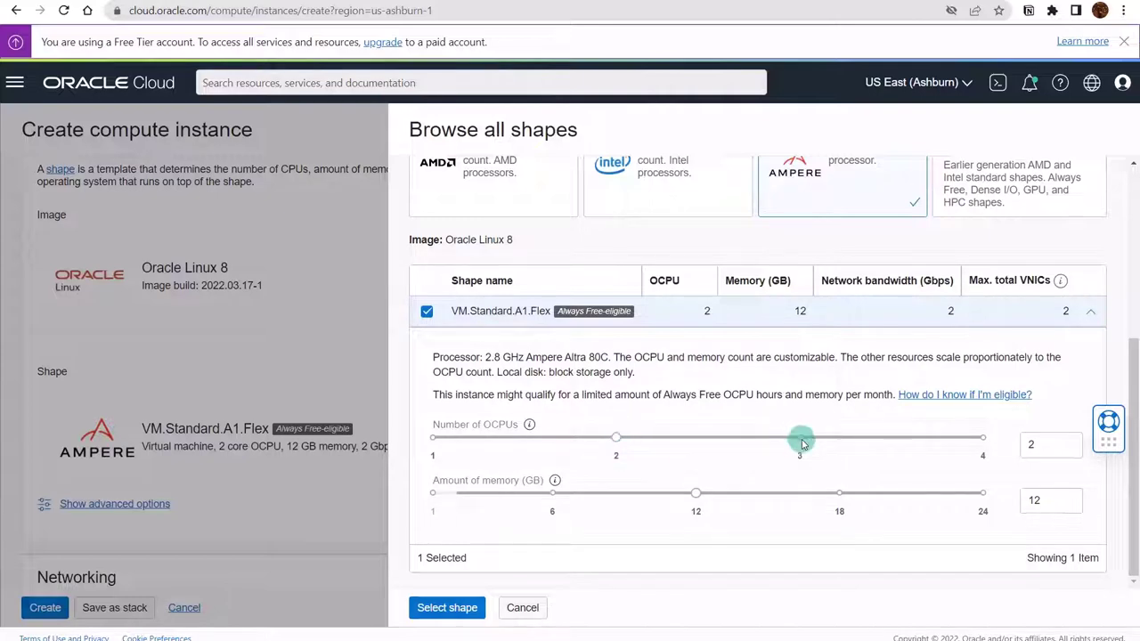
{"action": "left_click", "coordinate": [615, 437]}
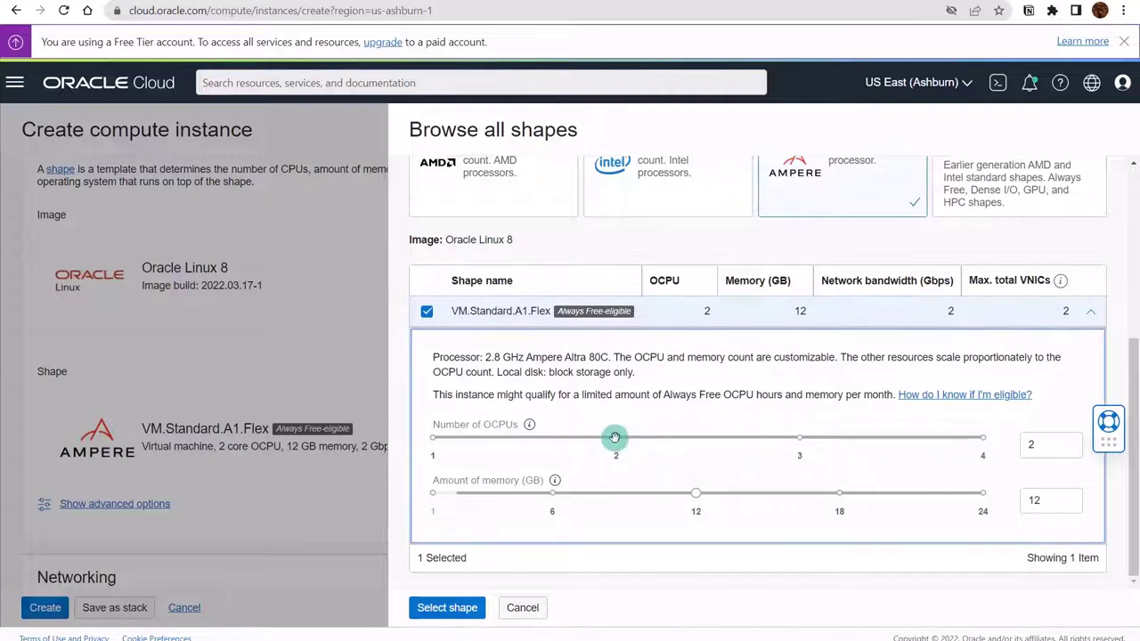
{"action": "left_click_drag", "start_coordinate": [617, 438], "coordinate": [967, 450]}
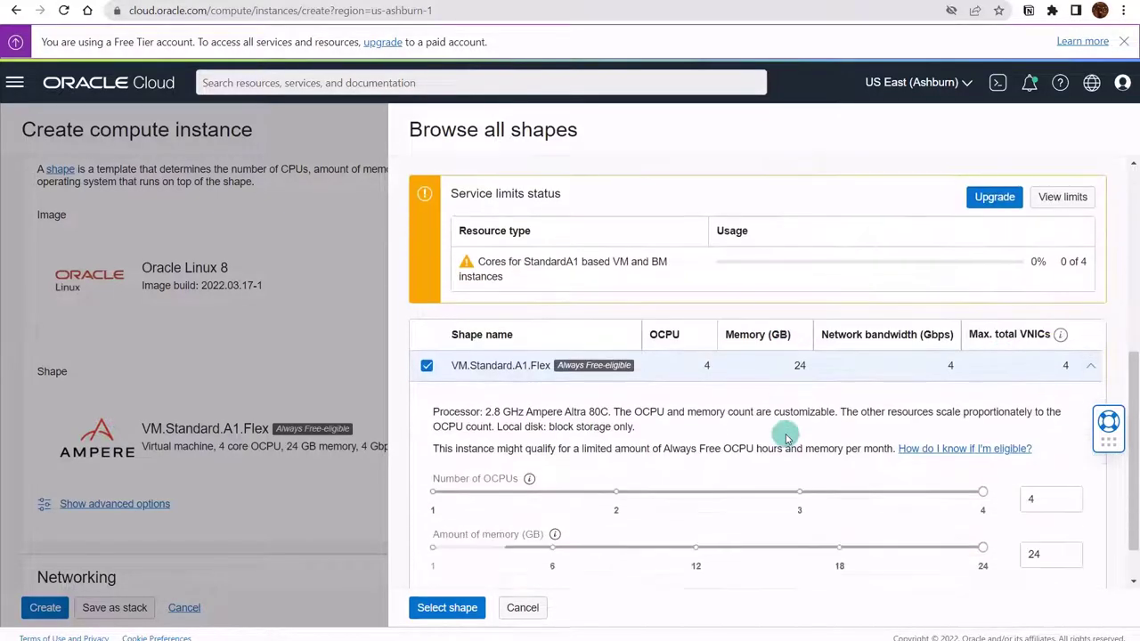
{"action": "left_click", "coordinate": [447, 607]}
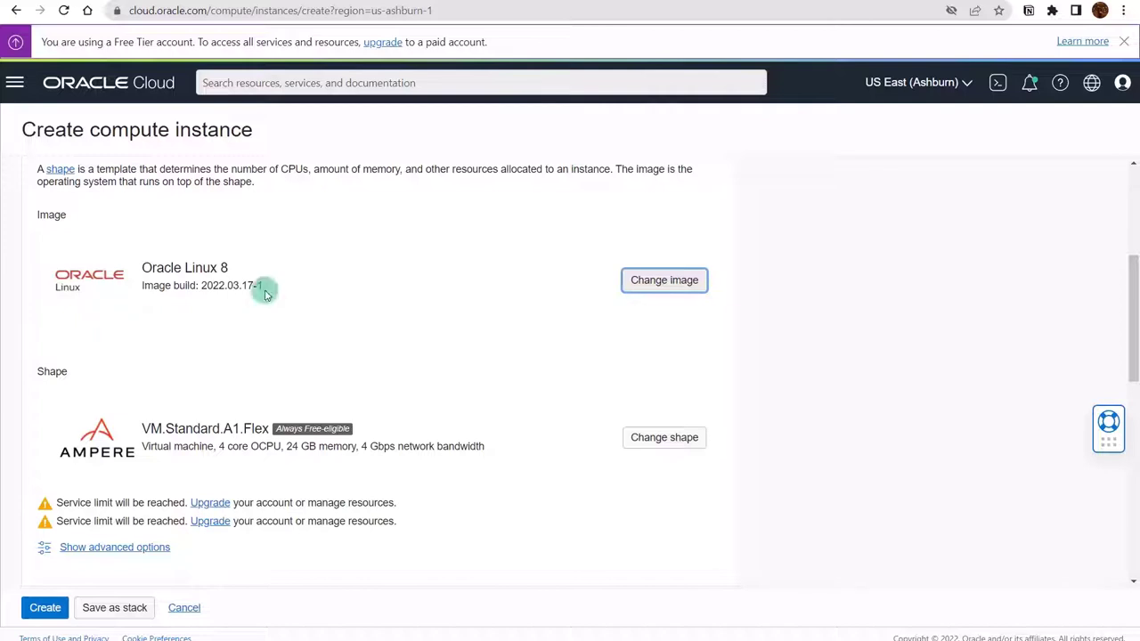
- Change the image to Canonical Ubuntu 20.04, then scroll down to Add SSH keys
{"action": "left_click", "coordinate": [664, 281]}
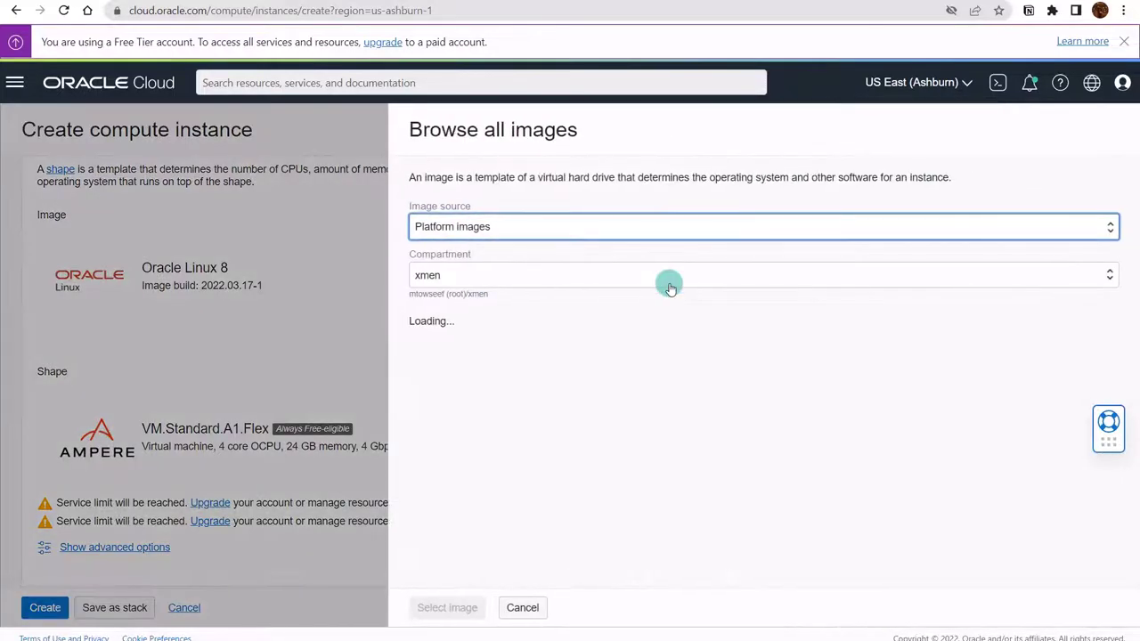
{"action": "left_click", "coordinate": [427, 364]}
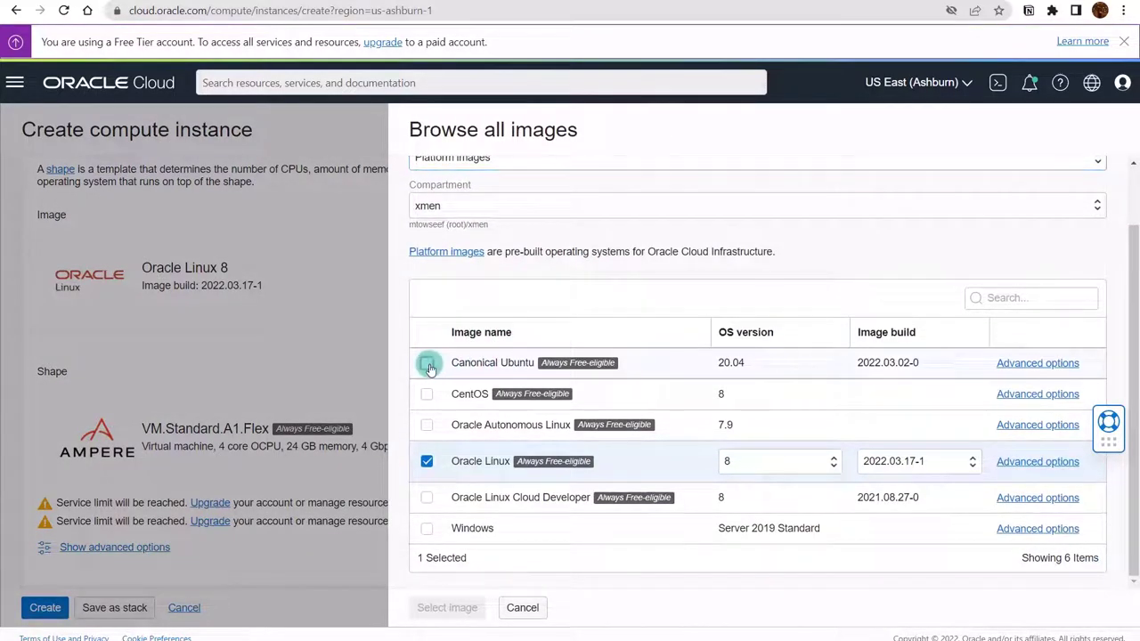
{"action": "left_click", "coordinate": [474, 614]}
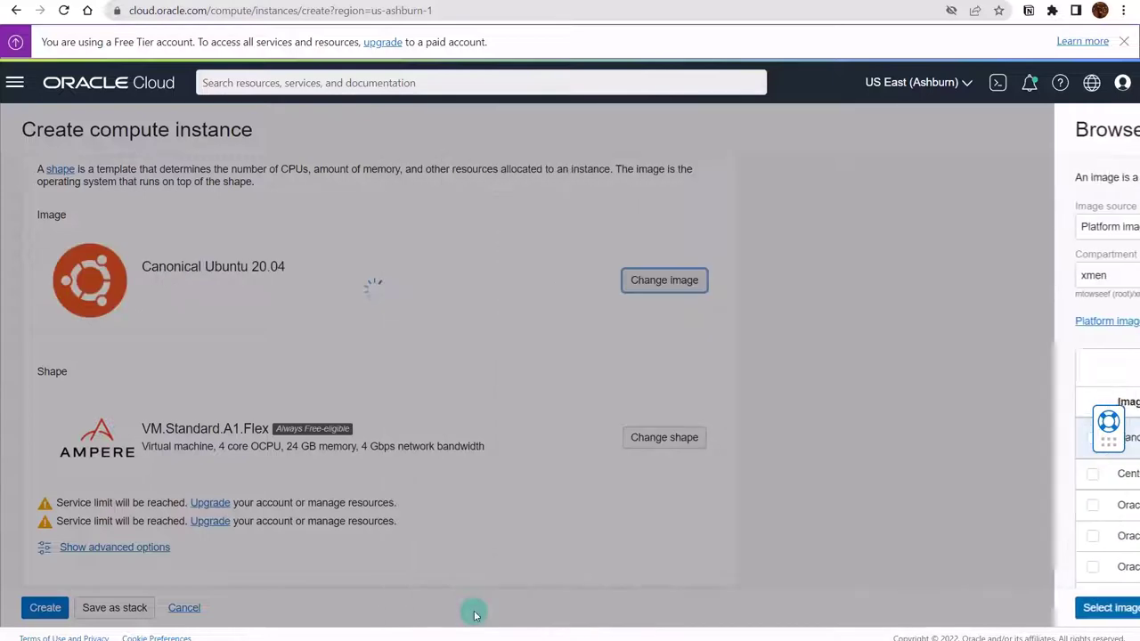
{"action": "scroll", "coordinate": [346, 350], "scroll_direction": "down", "scroll_amount": 4}
{"action": "scroll", "coordinate": [345, 350], "scroll_direction": "down", "scroll_amount": 2}
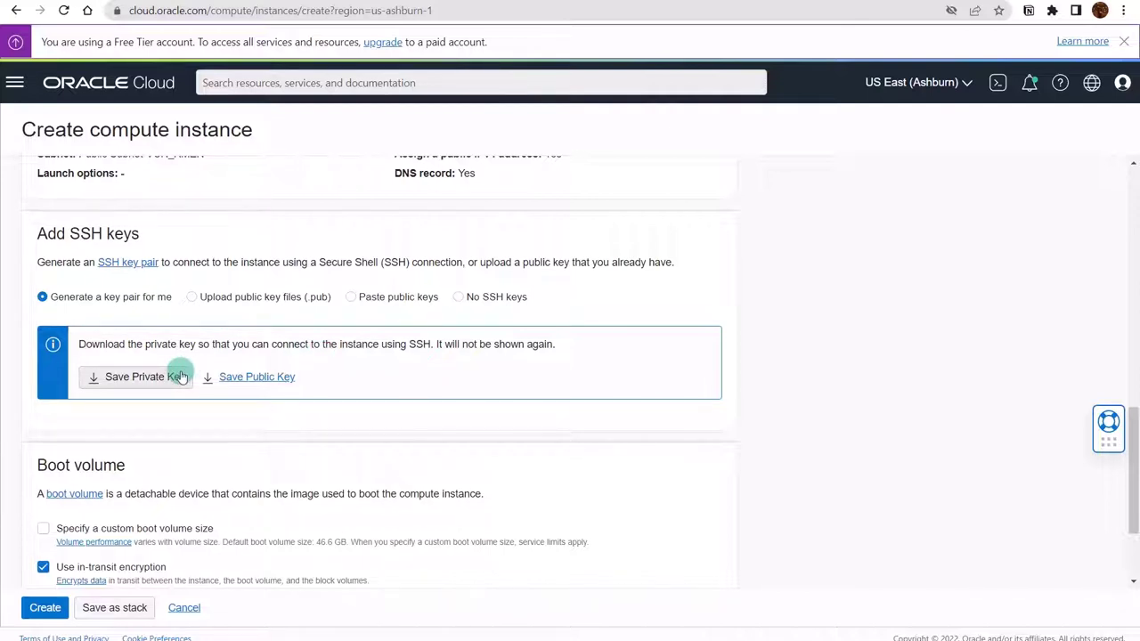
- Save the generated private key and public key files
{"action": "left_click", "coordinate": [118, 377]}
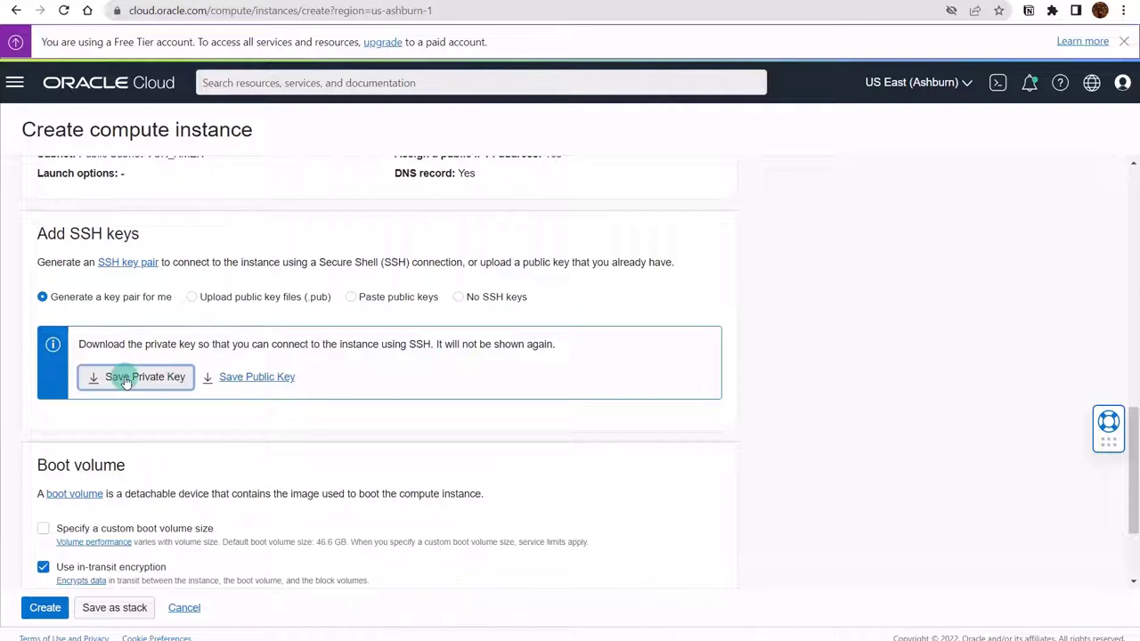
{"action": "left_click", "coordinate": [255, 377]}
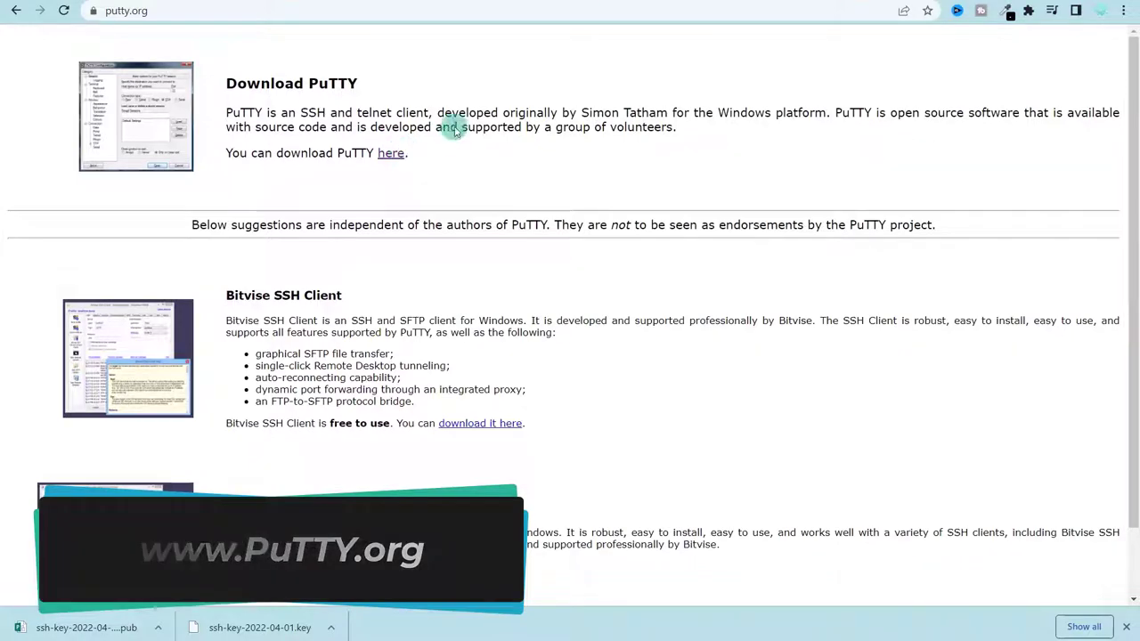
- Launch PuTTYgen, generate an RSA key pair, and save the public key as 'pub'
{"action": "key", "text": "super"}
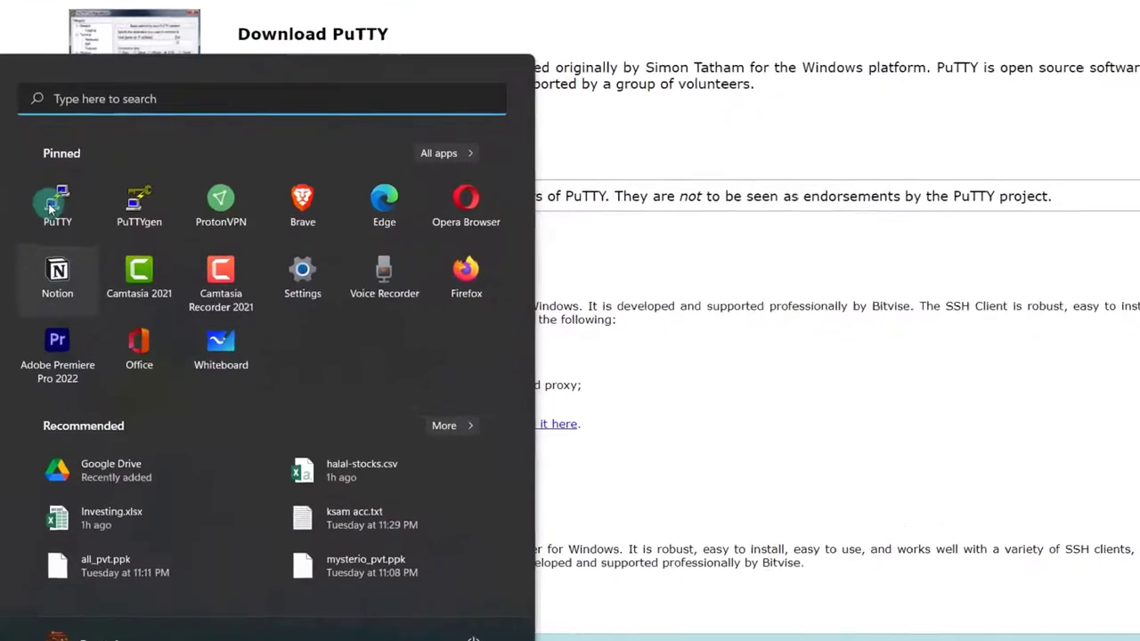
{"action": "left_click", "coordinate": [138, 192]}
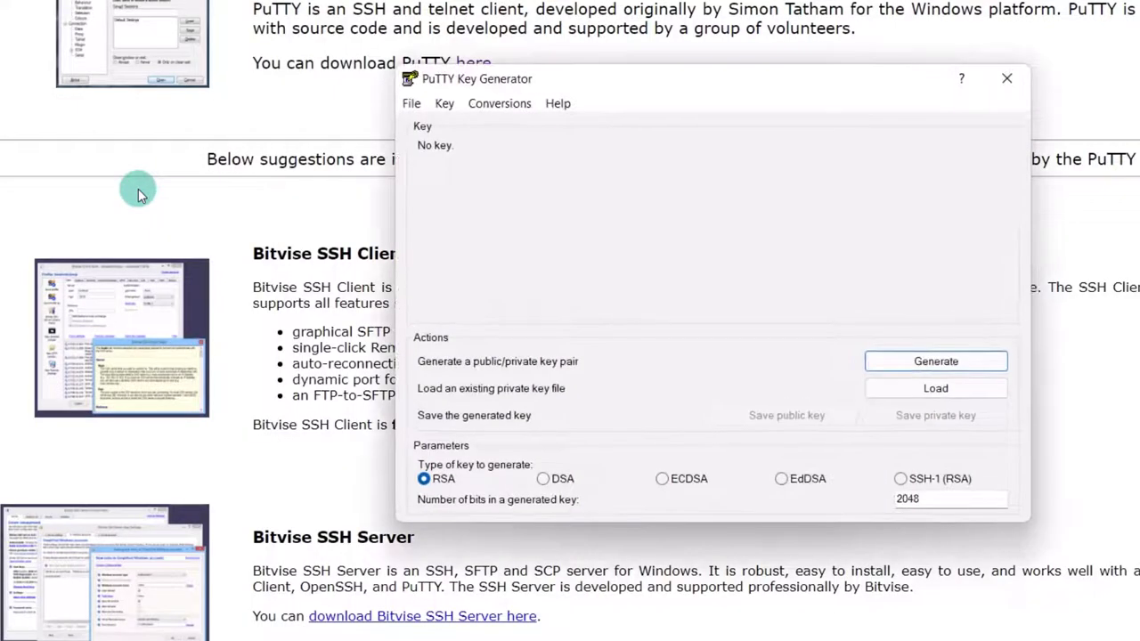
{"action": "left_click", "coordinate": [940, 362]}
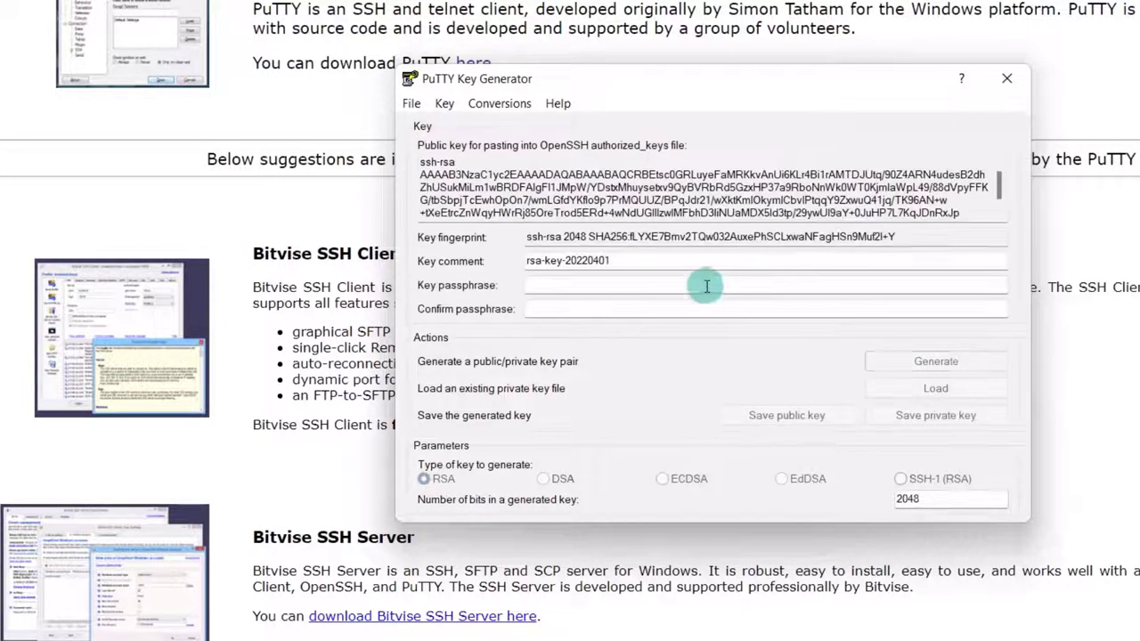
{"action": "left_click_drag", "start_coordinate": [438, 174], "coordinate": [700, 237]}
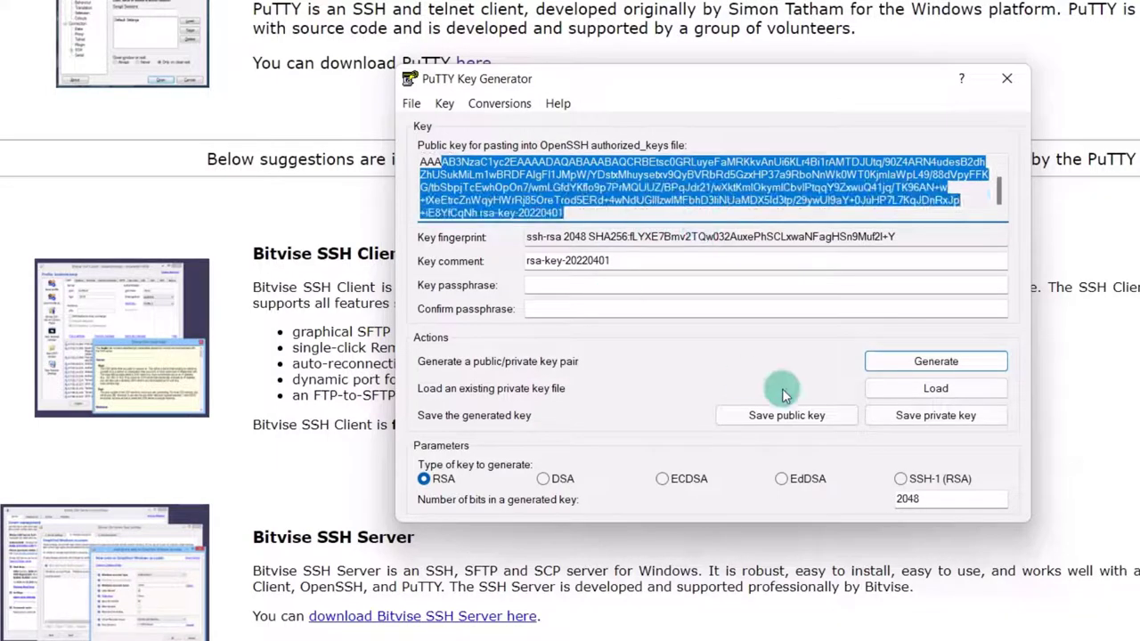
{"action": "left_click", "coordinate": [750, 419]}
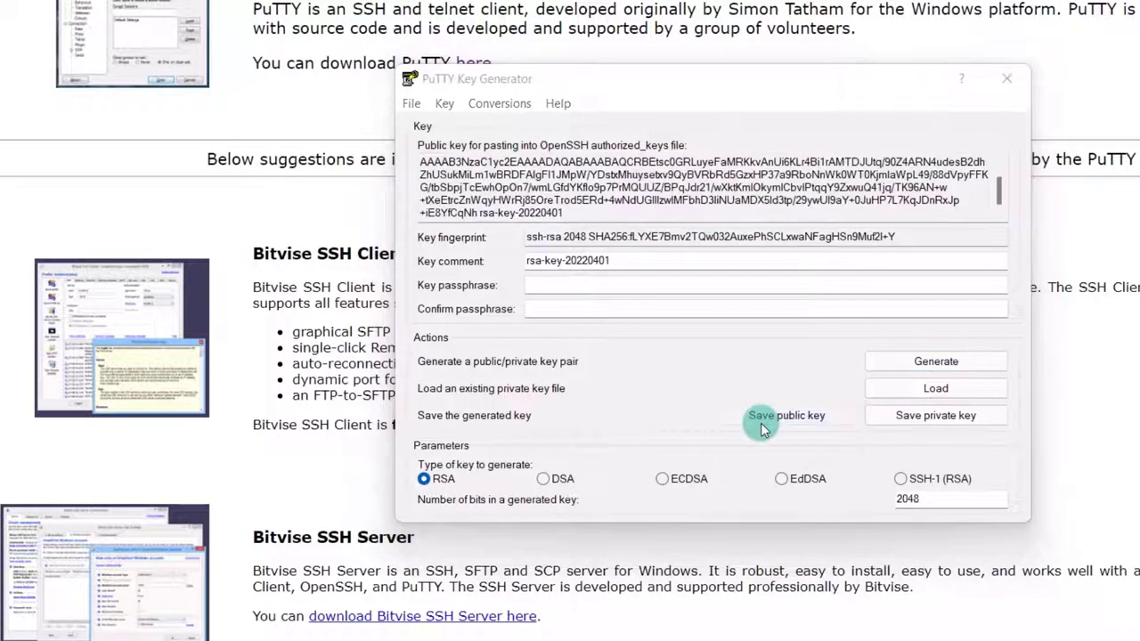
{"action": "type", "text": "pub"}
{"action": "key", "text": "Return"}
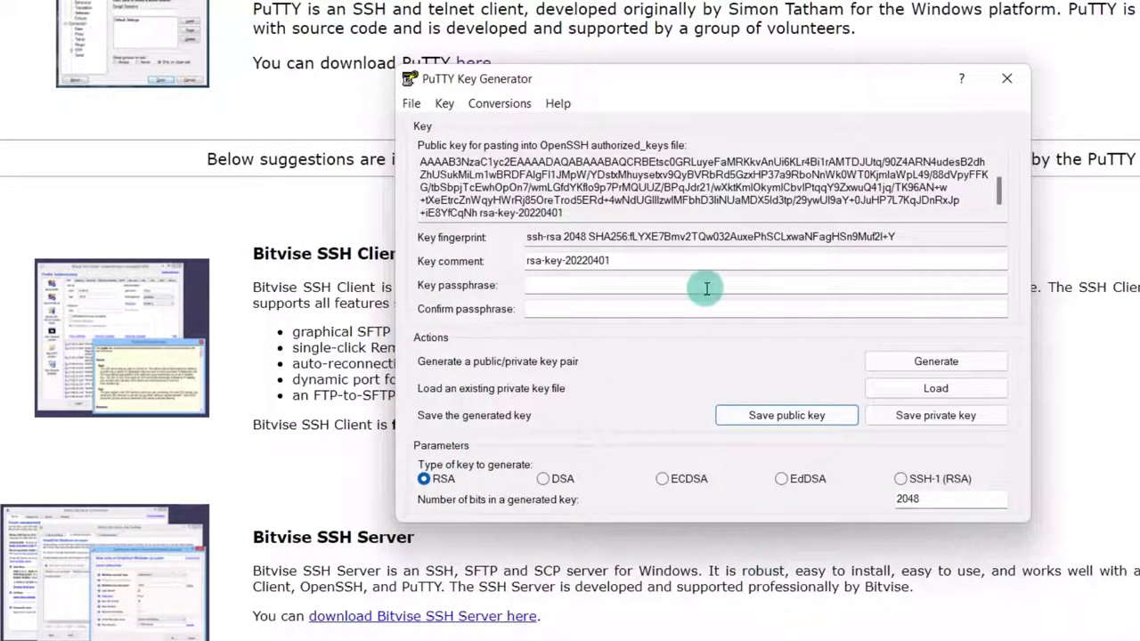
- Enter a key passphrase and save the private key as 'pri'
{"action": "left_click", "coordinate": [570, 283]}
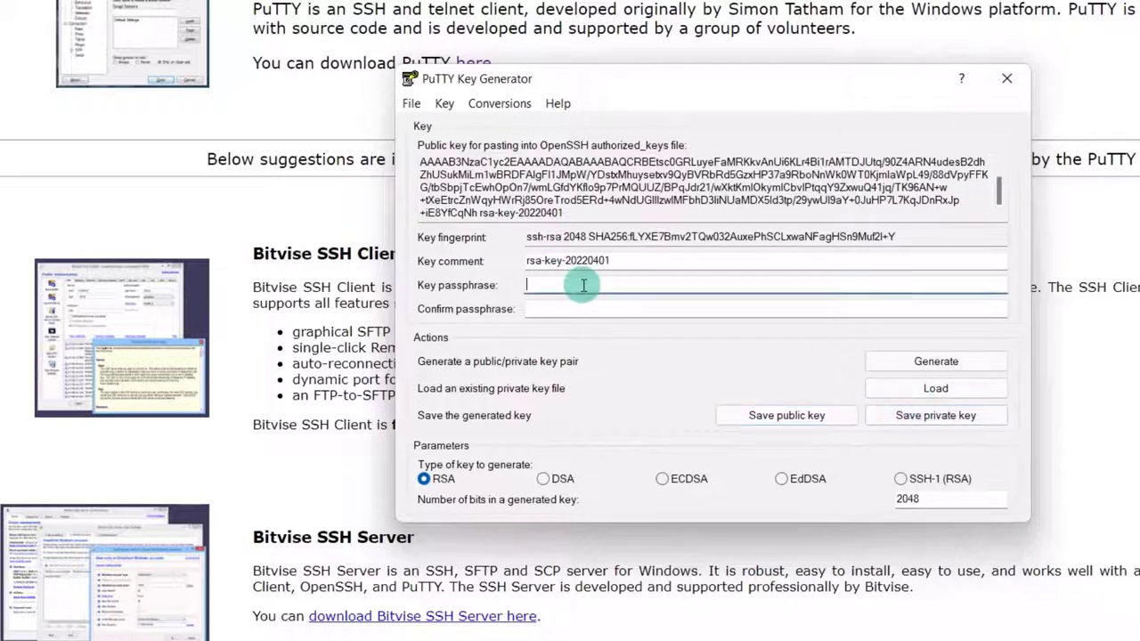
{"action": "type", "text": "password"}
{"action": "key", "text": "Tab"}
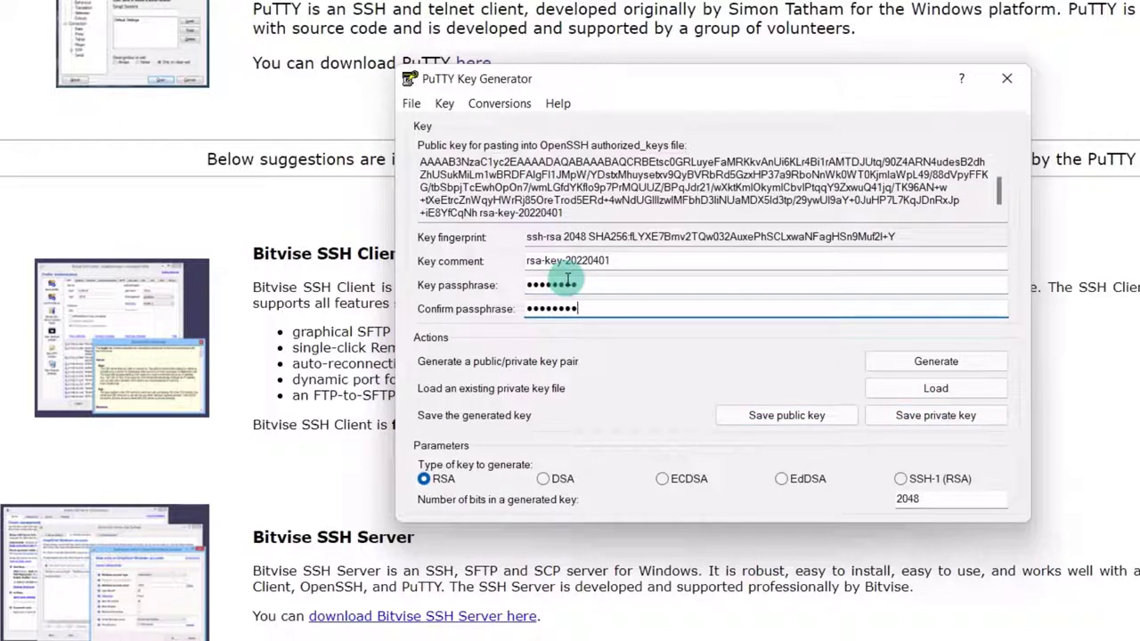
{"action": "left_click", "coordinate": [940, 416]}
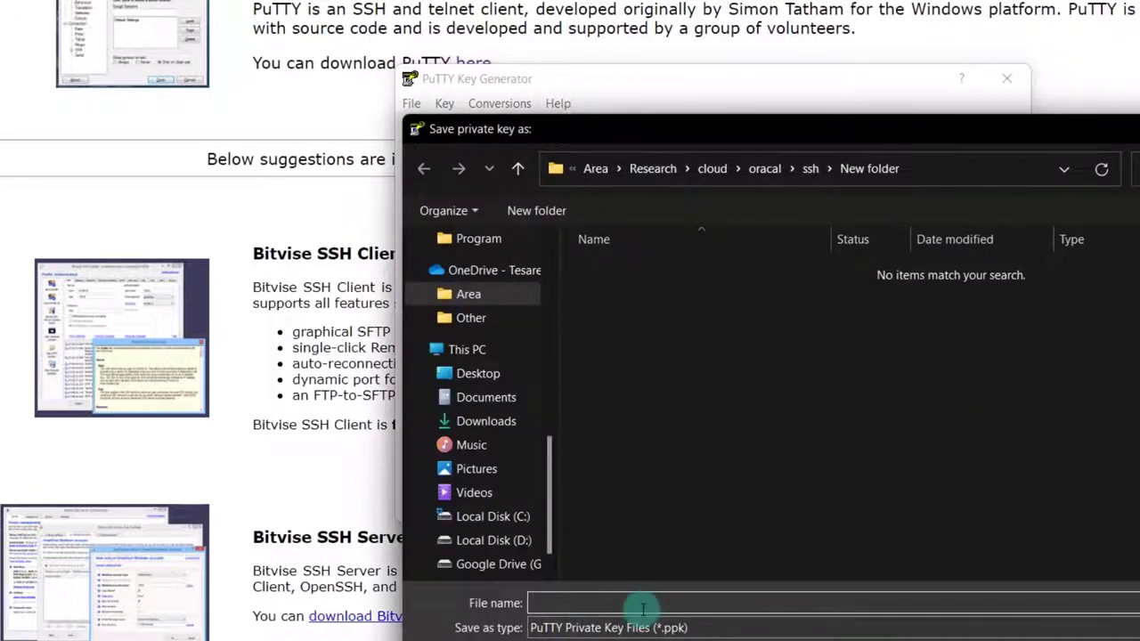
{"action": "type", "text": "pri"}
{"action": "key", "text": "Return"}
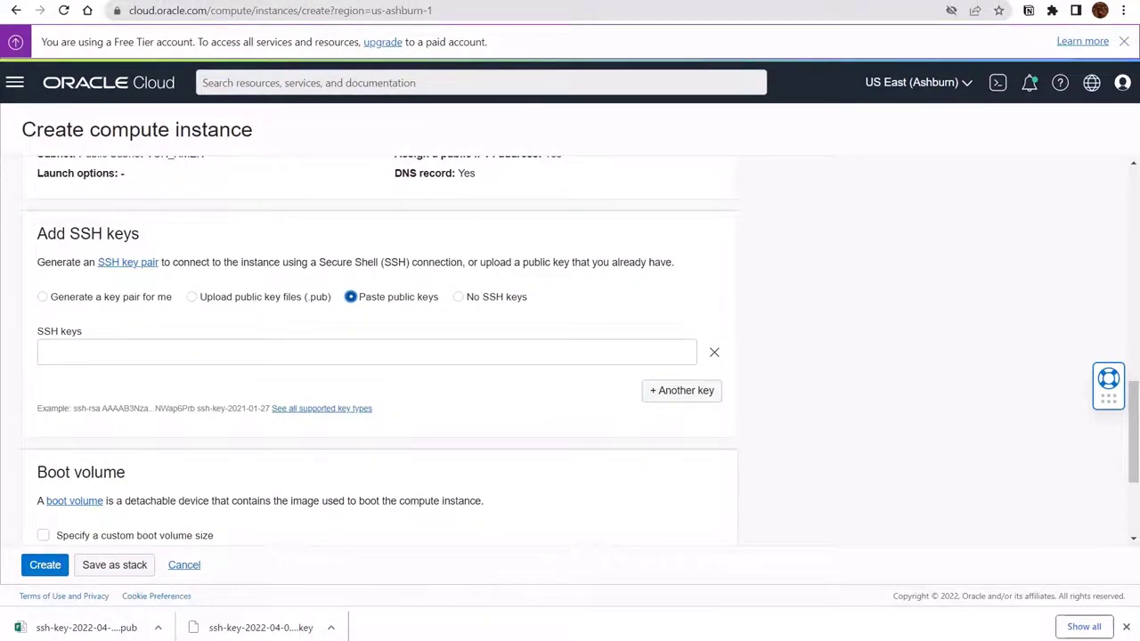
- Paste the PuTTYgen public key into the instance's SSH keys field and create the instance
{"action": "key", "text": "alt+Tab"}
{"action": "left_click_drag", "start_coordinate": [430, 255], "coordinate": [326, 222]}
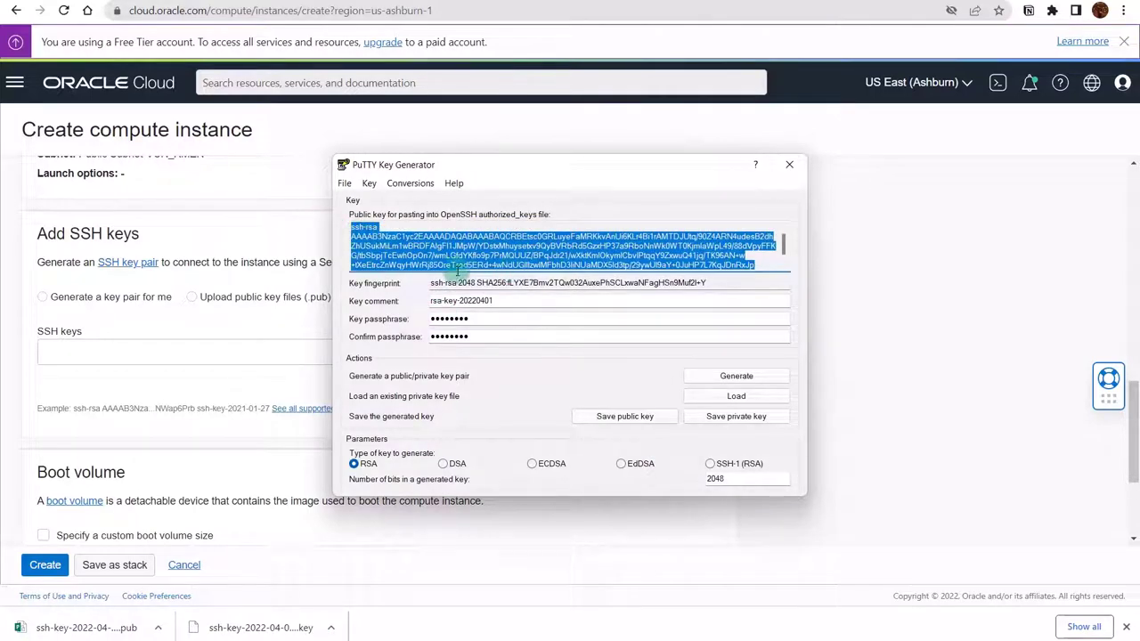
{"action": "left_click", "coordinate": [272, 352]}
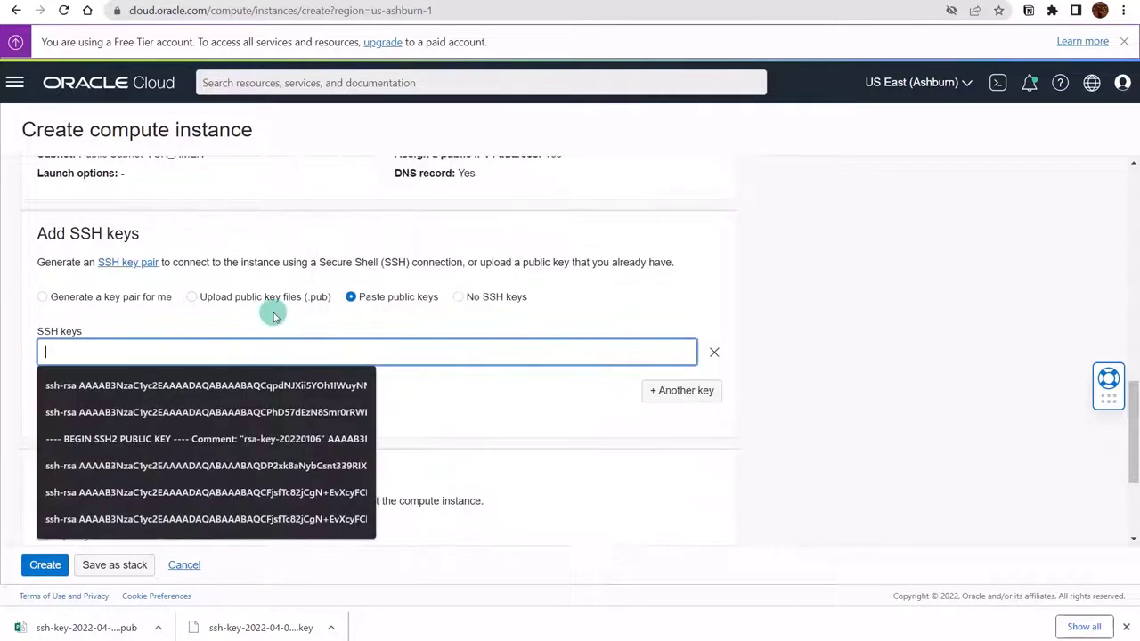
{"action": "key", "text": "ctrl+v"}
{"action": "scroll", "coordinate": [346, 362], "scroll_direction": "up", "scroll_amount": 1}
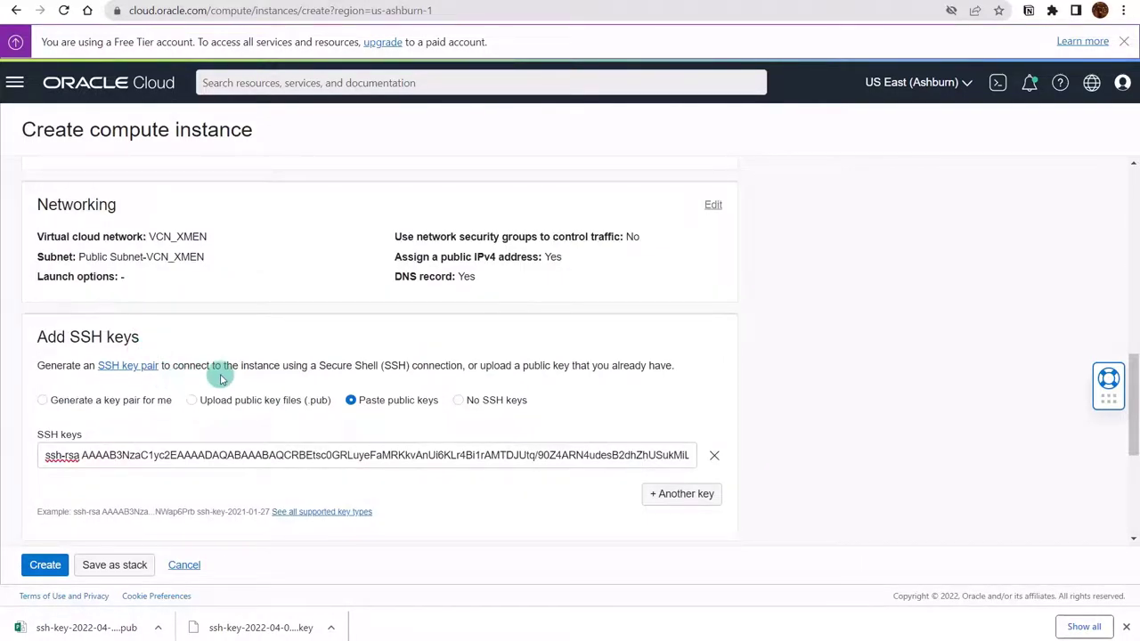
{"action": "scroll", "coordinate": [222, 372], "scroll_direction": "down", "scroll_amount": 3}
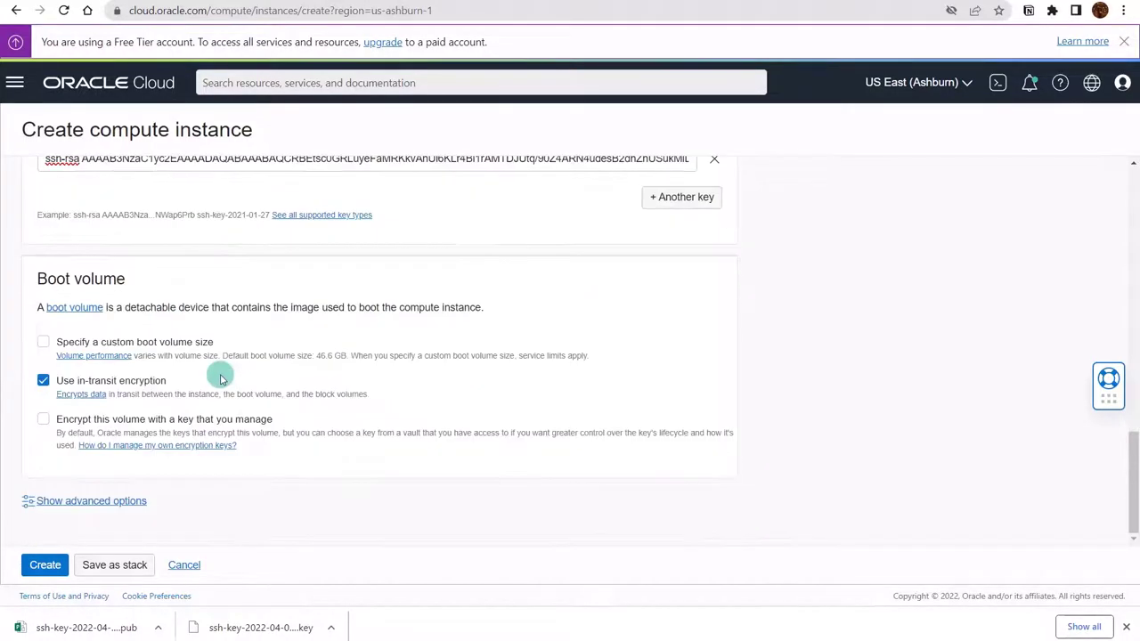
{"action": "left_click", "coordinate": [46, 565]}
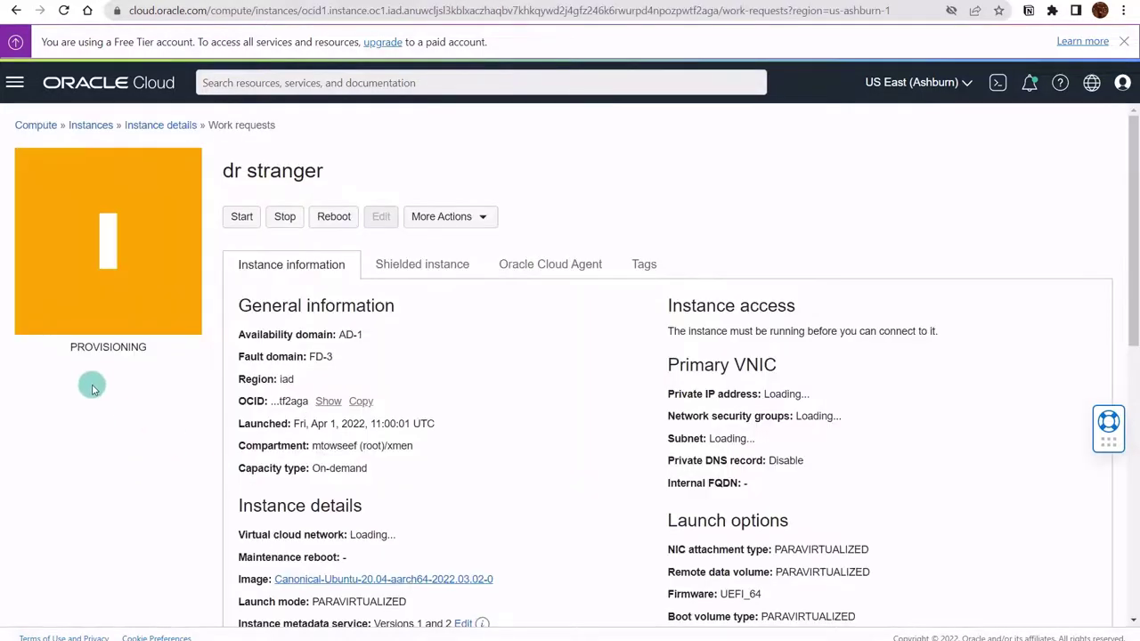
- Wait for Dr Strange to show RUNNING with public IP 141.148.79.174 and username ubuntu
{"action": "double_click", "coordinate": [106, 347]}
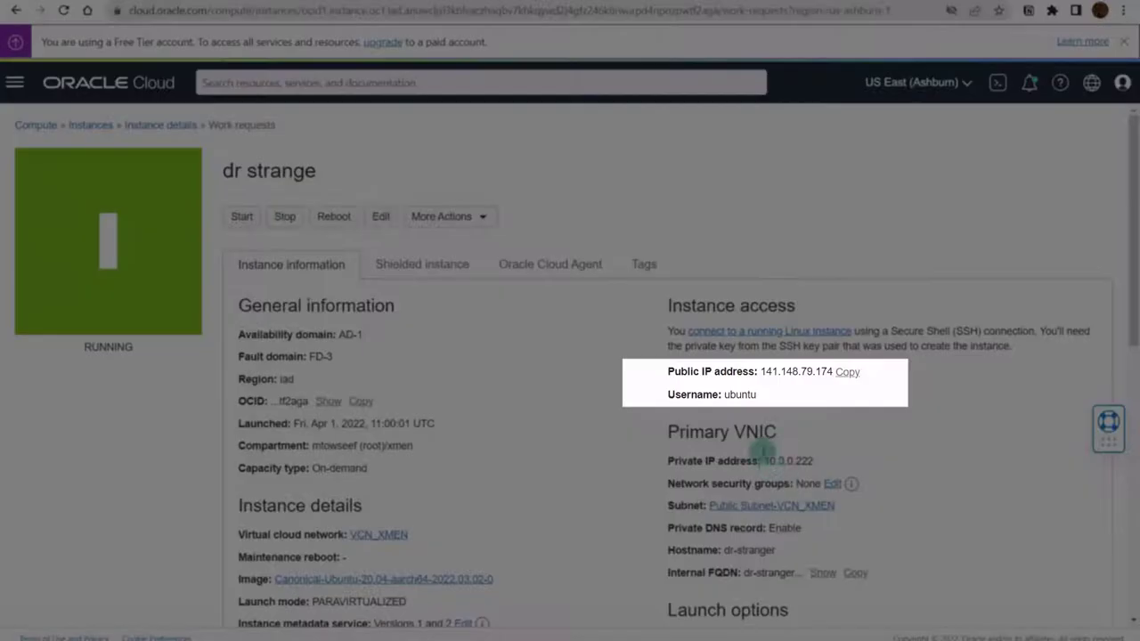
{"action": "left_click_drag", "start_coordinate": [684, 395], "coordinate": [821, 372]}
{"action": "left_click", "coordinate": [728, 372]}
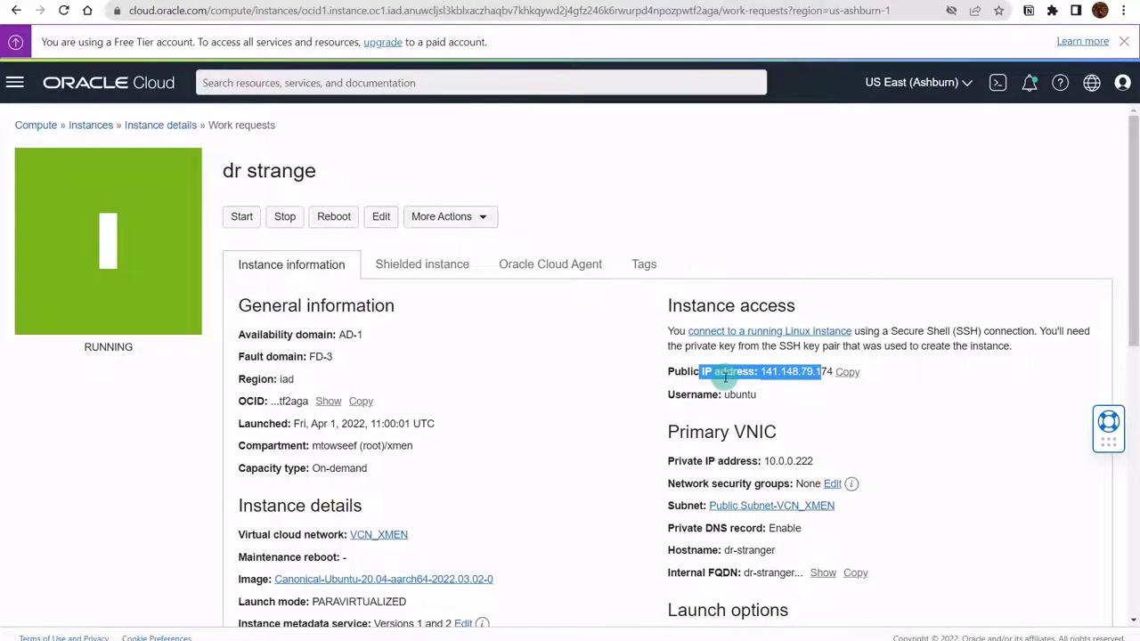
{"action": "left_click", "coordinate": [561, 412]}
{"action": "key", "text": "super"}
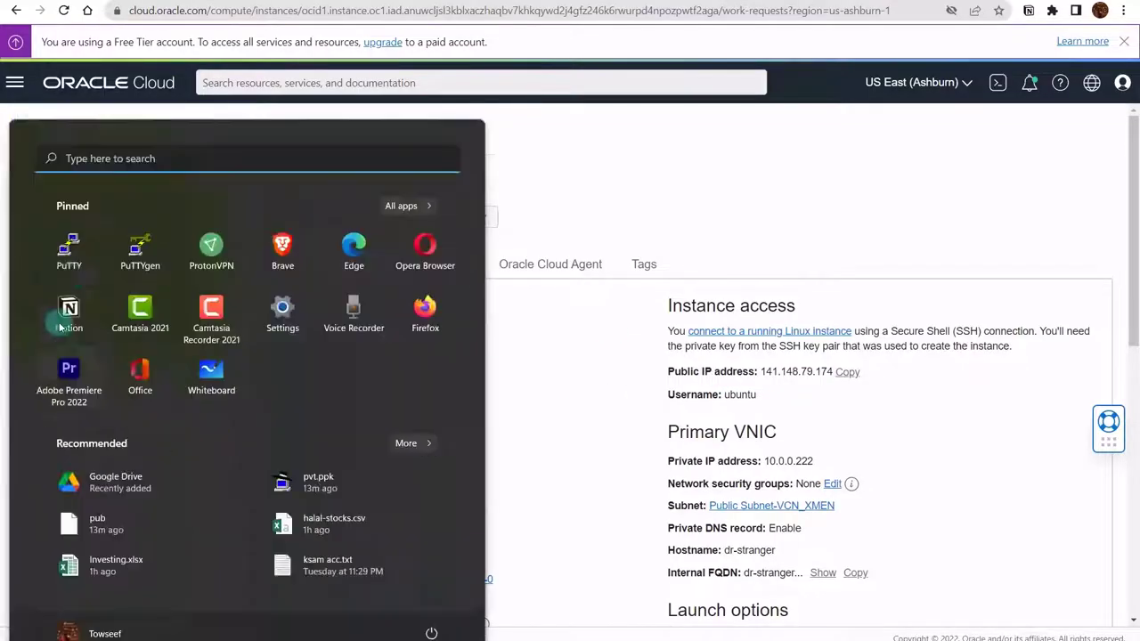
{"action": "left_click", "coordinate": [68, 246]}
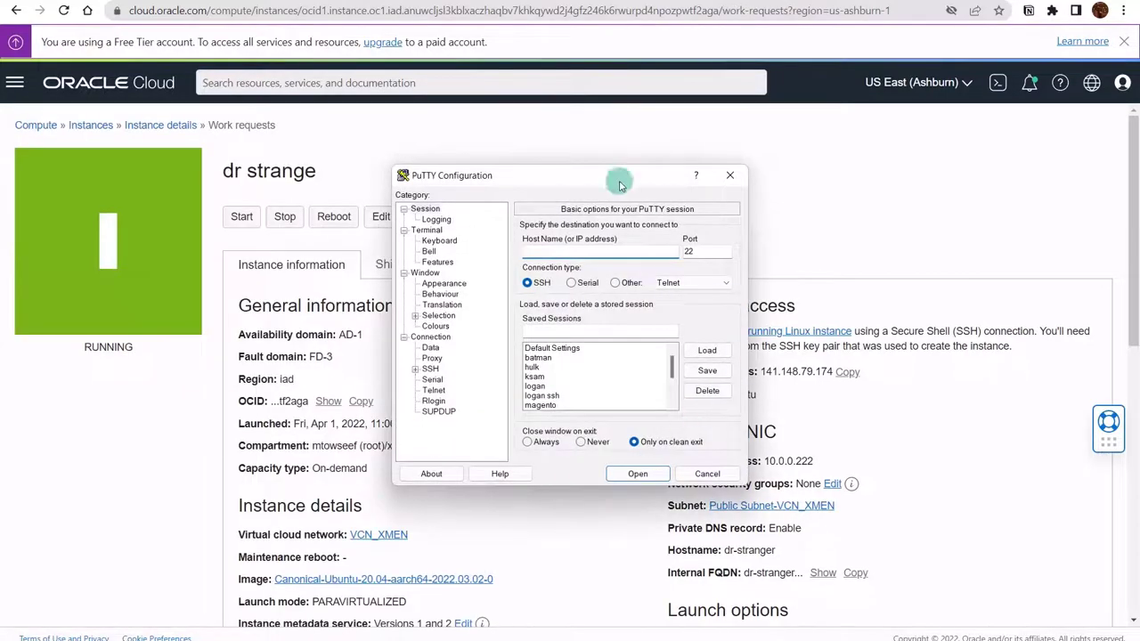
{"action": "left_click_drag", "start_coordinate": [621, 185], "coordinate": [438, 167]}
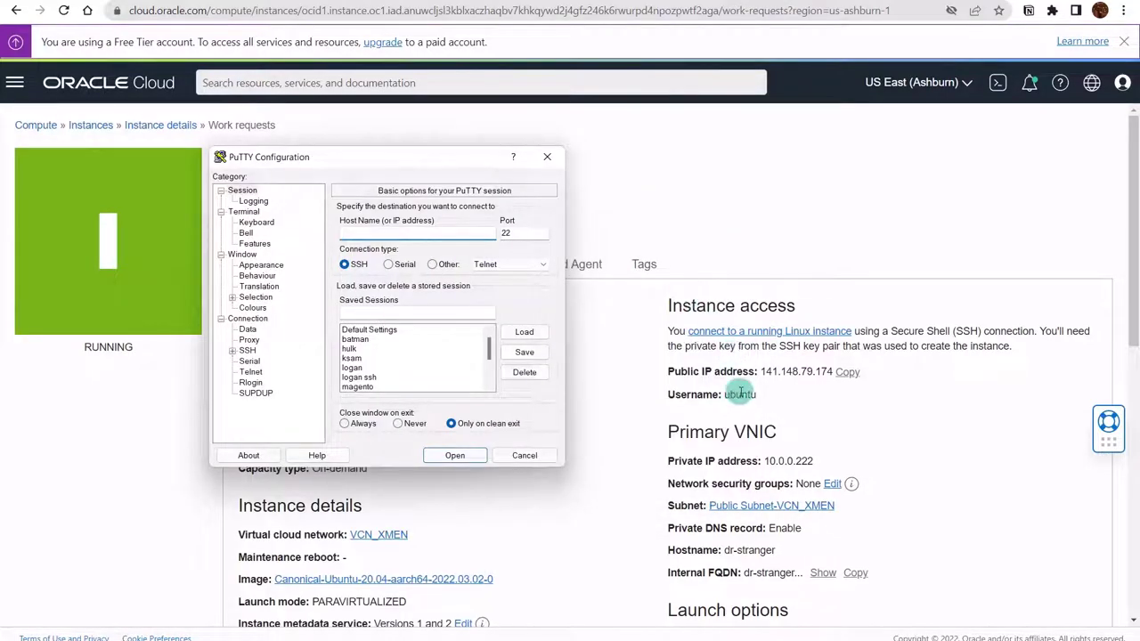
{"action": "double_click", "coordinate": [739, 393]}
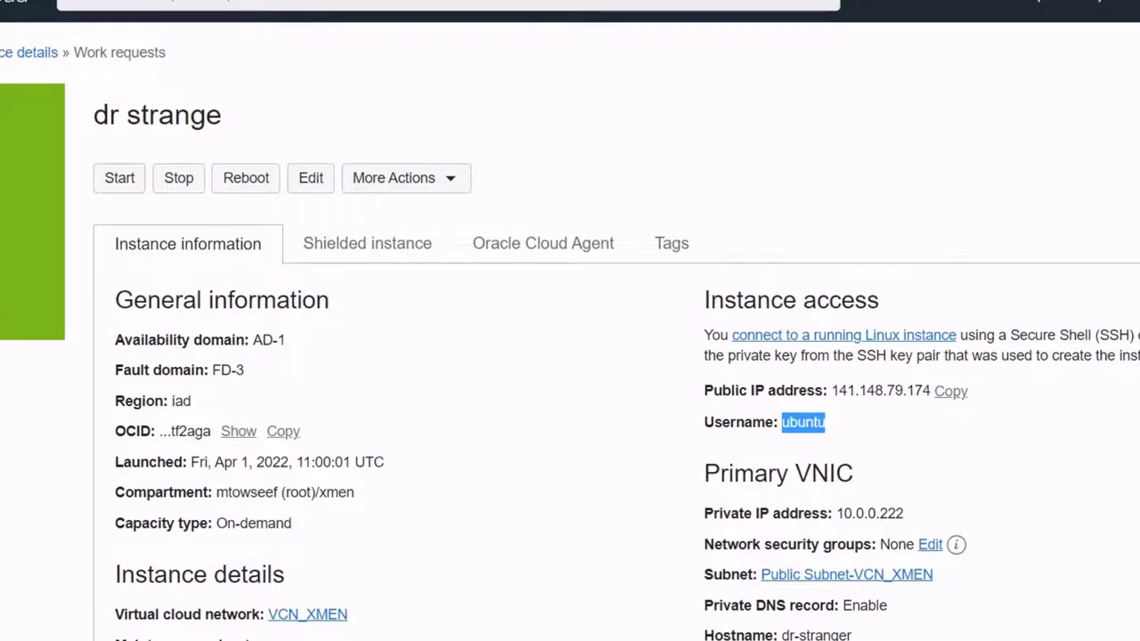
{"action": "key", "text": "alt+Tab"}
{"action": "left_click", "coordinate": [276, 201]}
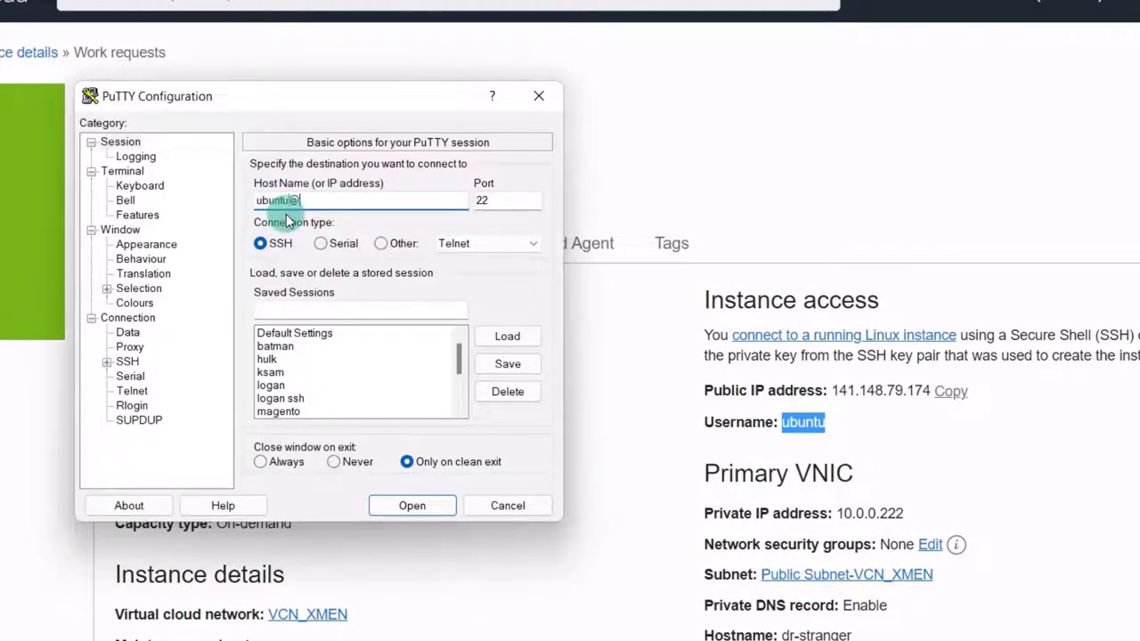
{"action": "left_click", "coordinate": [950, 392]}
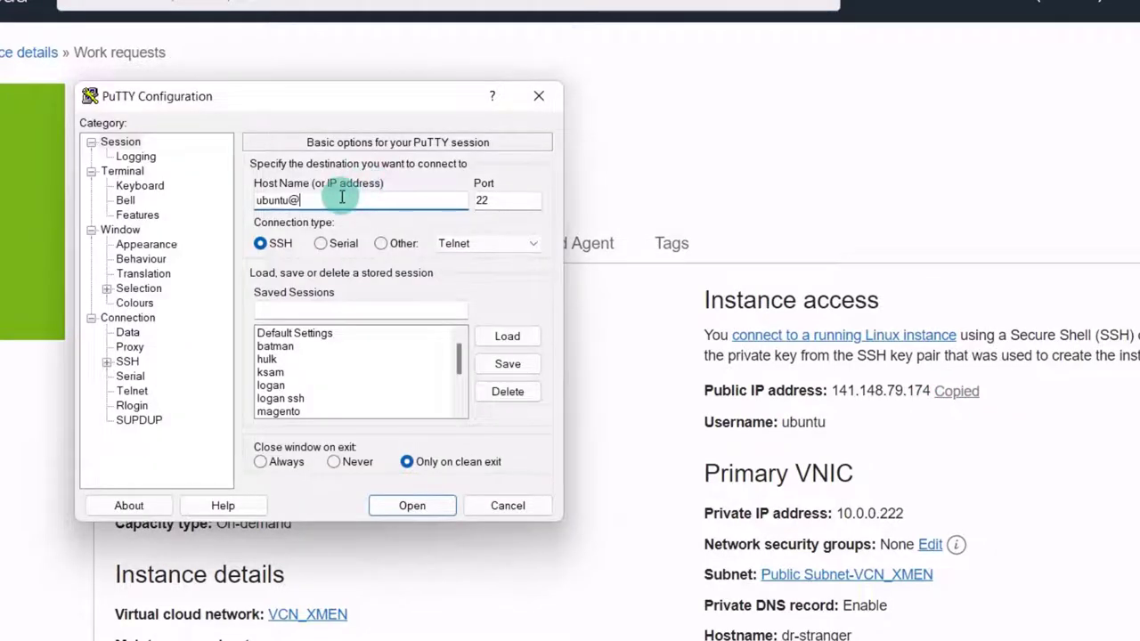
{"action": "type", "text": "141.148.79.174"}
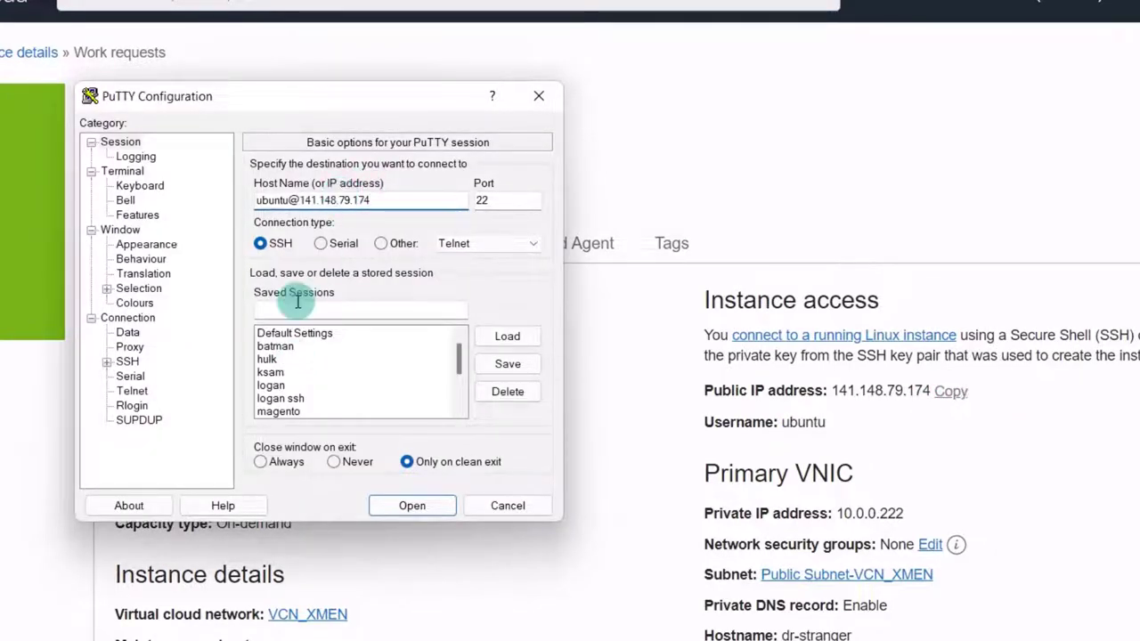
- Save the session under the name 'dr starnge'
{"action": "left_click", "coordinate": [302, 310]}
{"action": "type", "text": "d"}
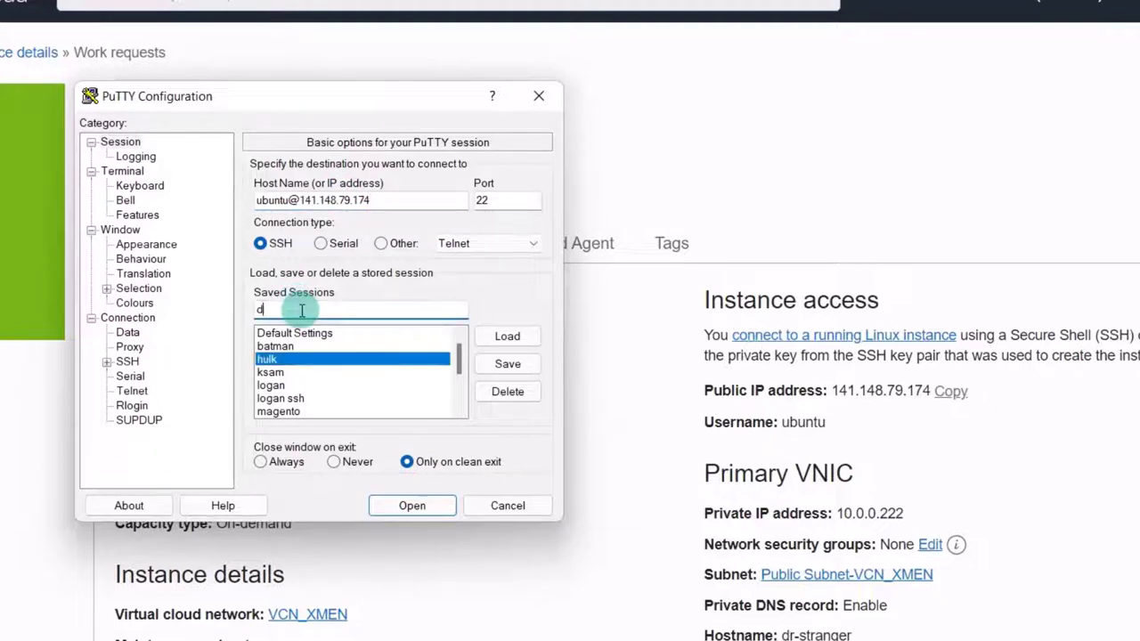
{"action": "type", "text": "r starnge"}
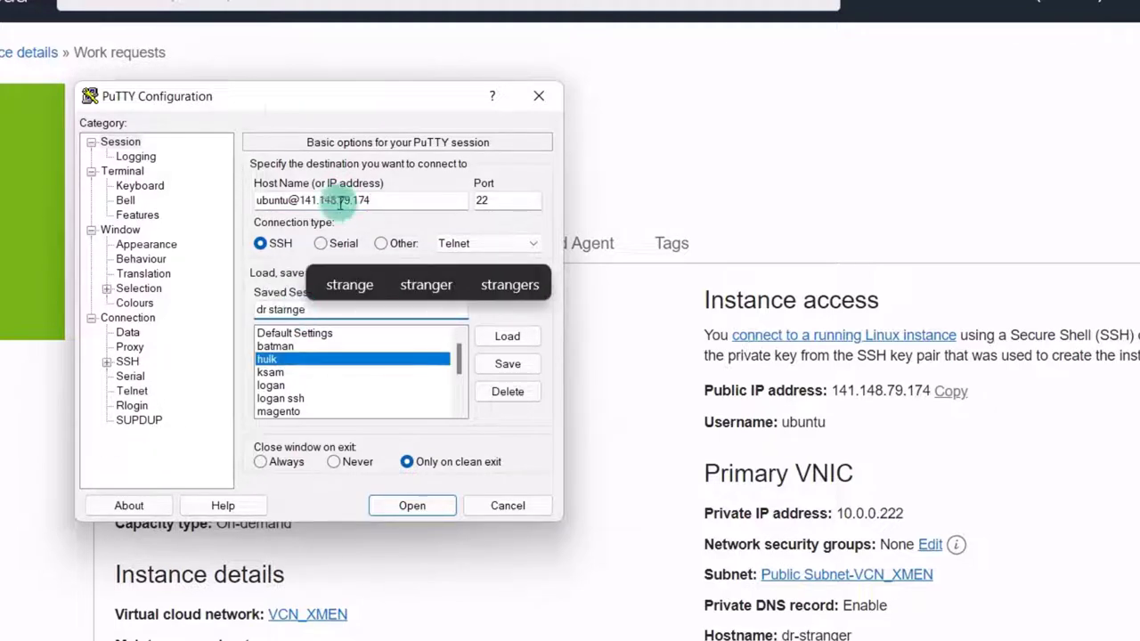
{"action": "left_click_drag", "start_coordinate": [298, 120], "coordinate": [359, 196]}
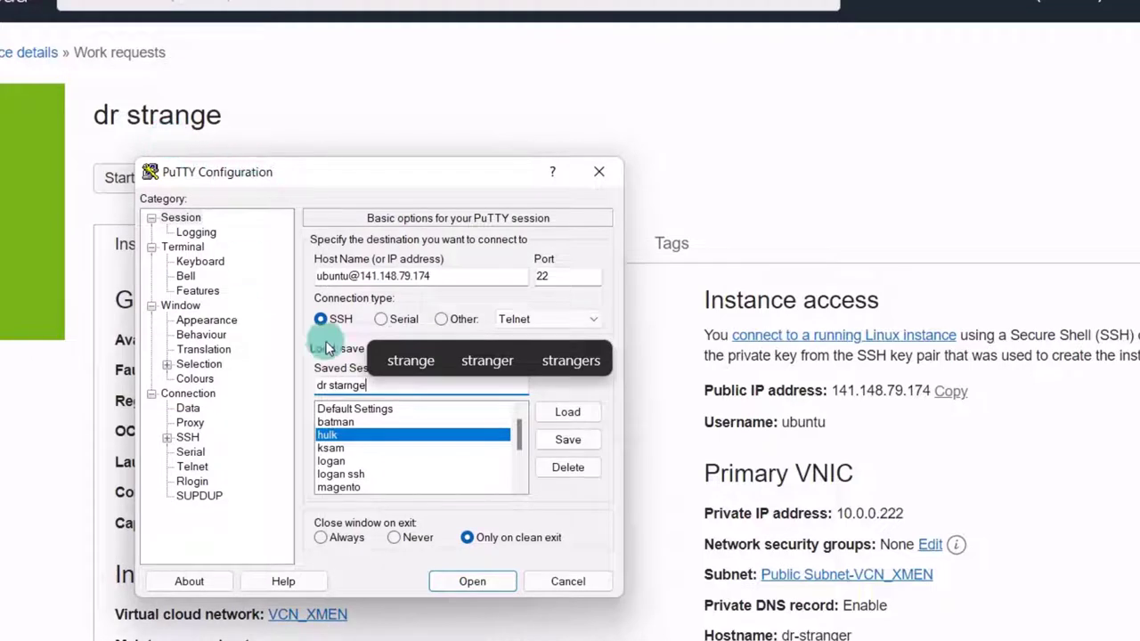
{"action": "left_click", "coordinate": [570, 442]}
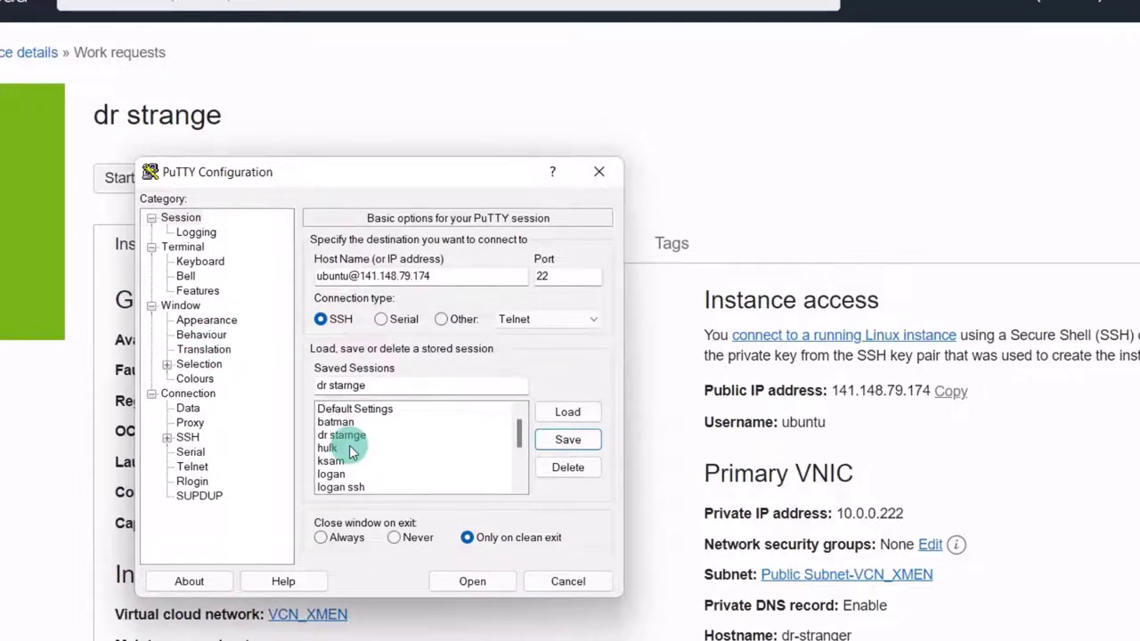
- Under Connection > SSH > Auth, attach the all_pvt.ppk private key file
{"action": "left_click", "coordinate": [174, 219]}
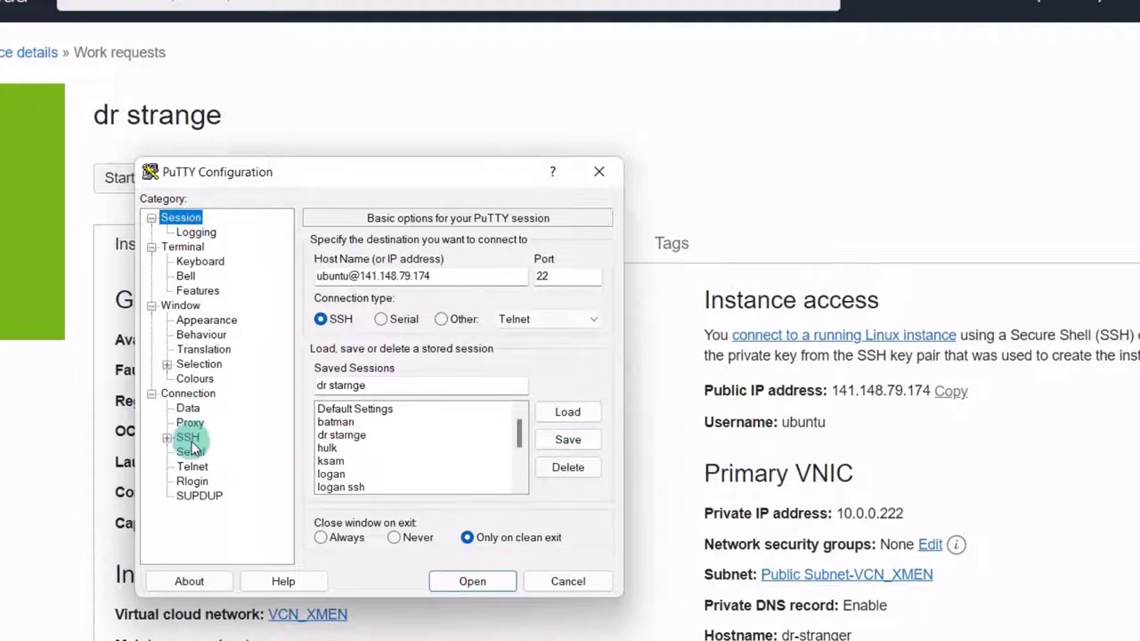
{"action": "left_click", "coordinate": [183, 437]}
{"action": "left_click", "coordinate": [167, 437]}
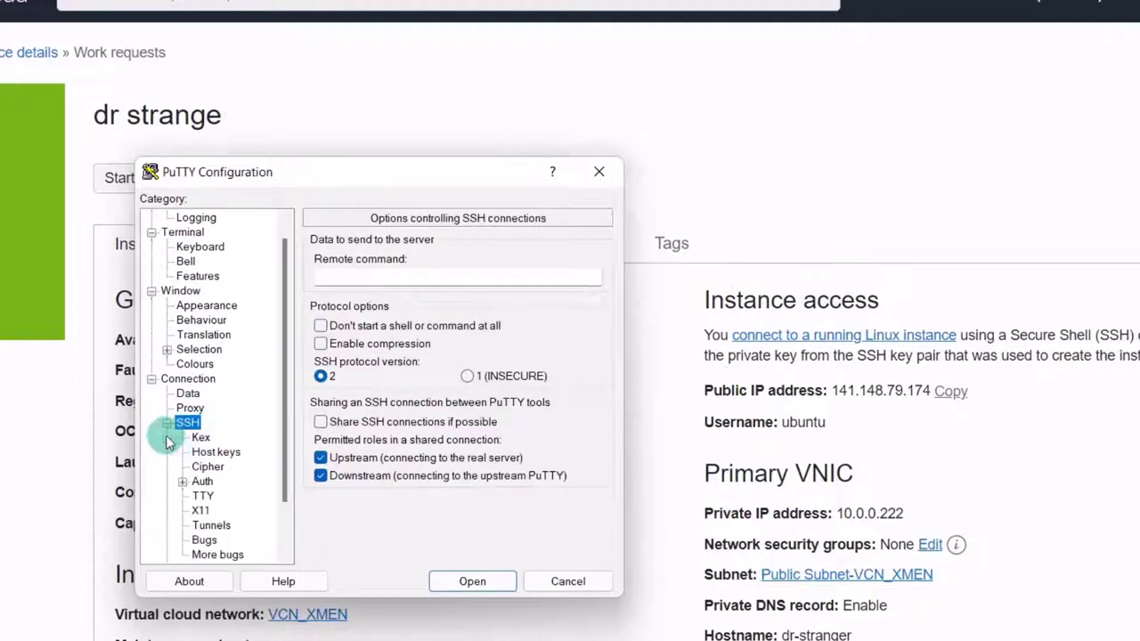
{"action": "left_click", "coordinate": [203, 483]}
{"action": "left_click", "coordinate": [577, 465]}
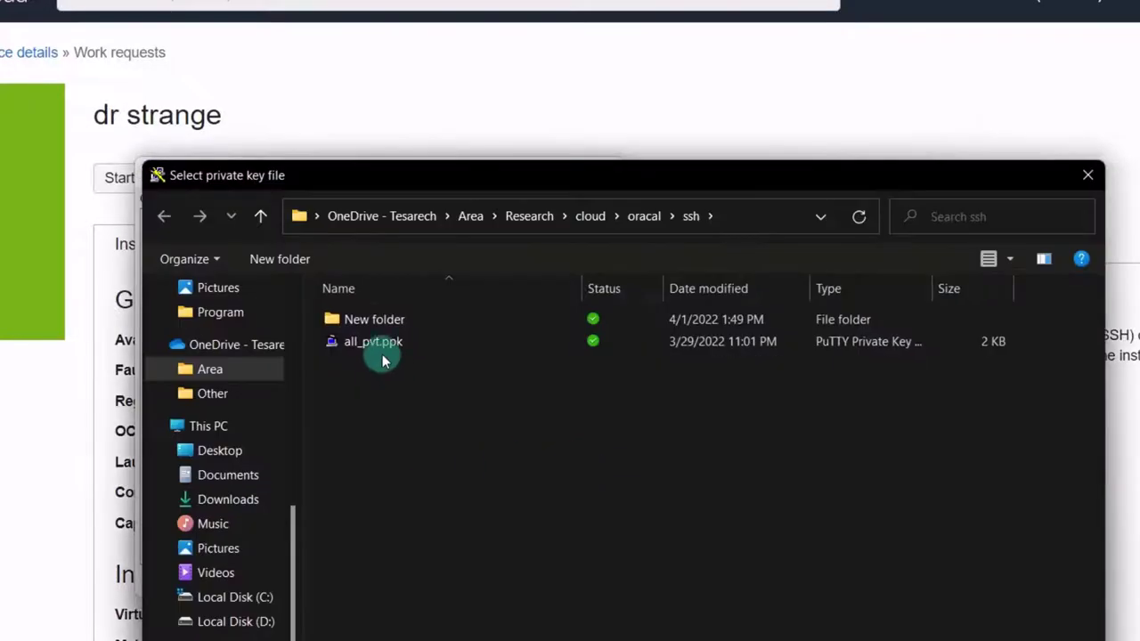
{"action": "double_click", "coordinate": [374, 322]}
{"action": "double_click", "coordinate": [374, 322]}
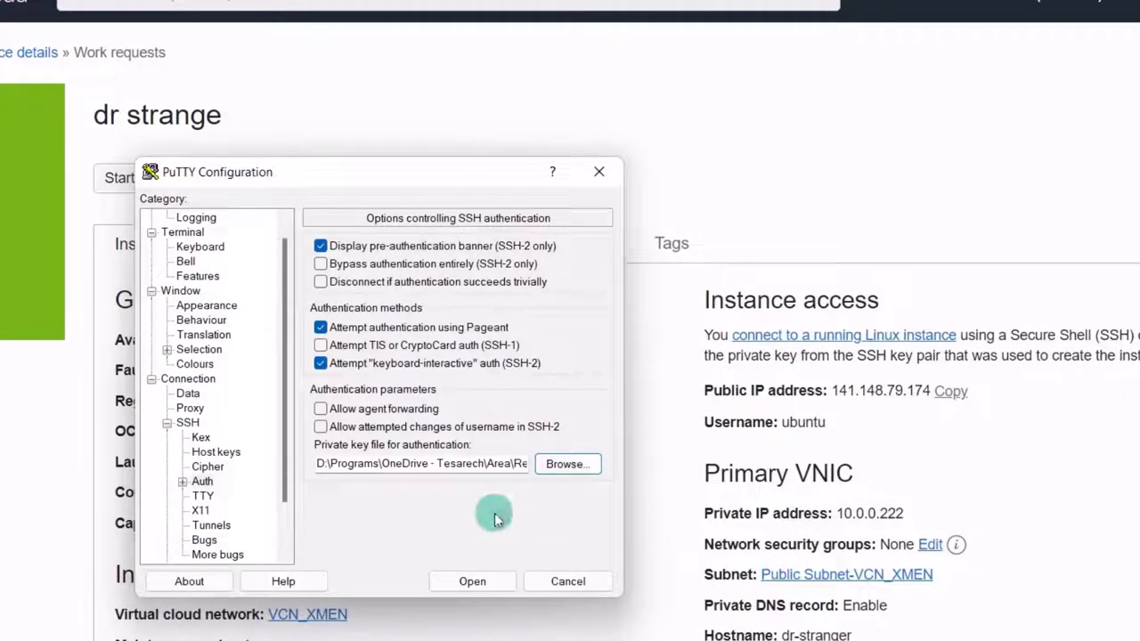
- Re-save the session with the key and open the connection to 141.148.79.174
{"action": "scroll", "coordinate": [204, 440], "scroll_direction": "up", "scroll_amount": 1}
{"action": "left_click", "coordinate": [180, 218]}
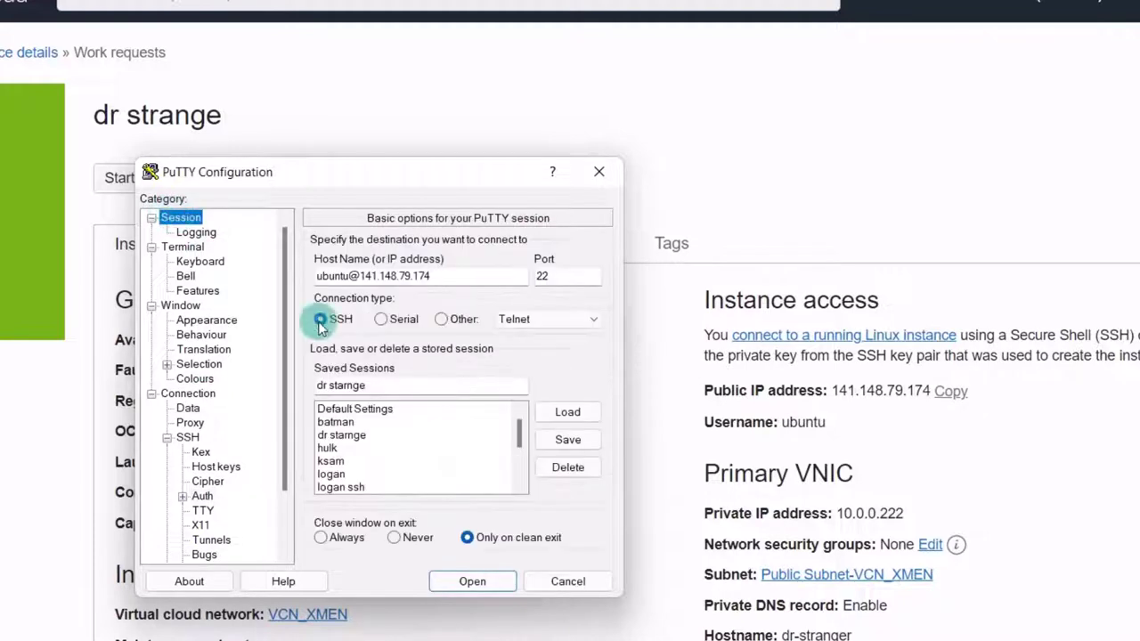
{"action": "left_click", "coordinate": [570, 440]}
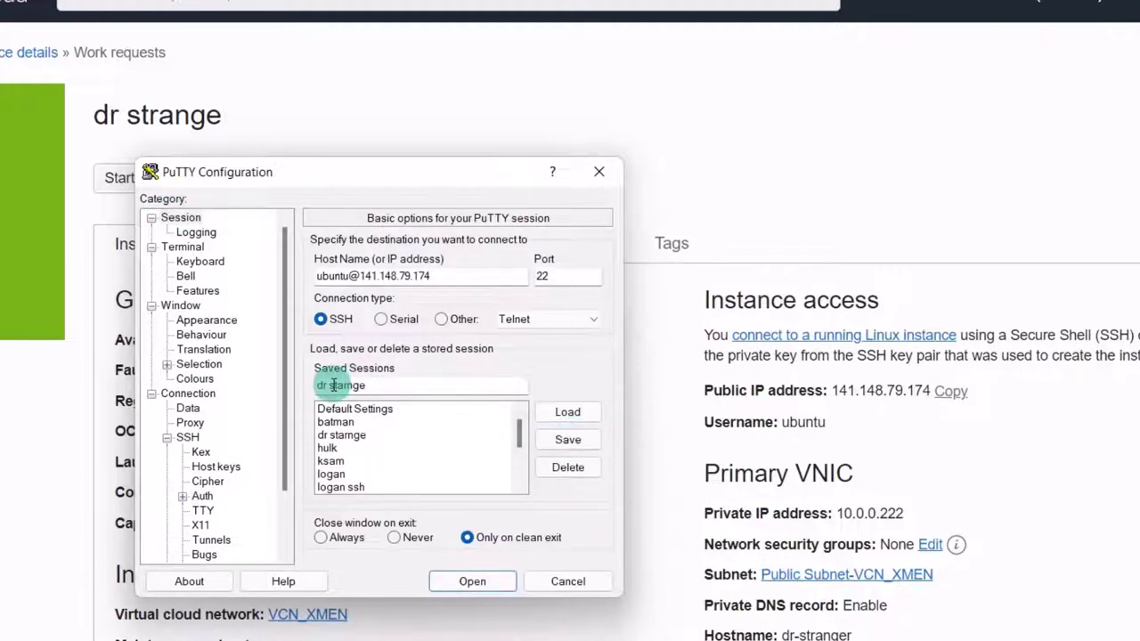
{"action": "left_click", "coordinate": [472, 583]}
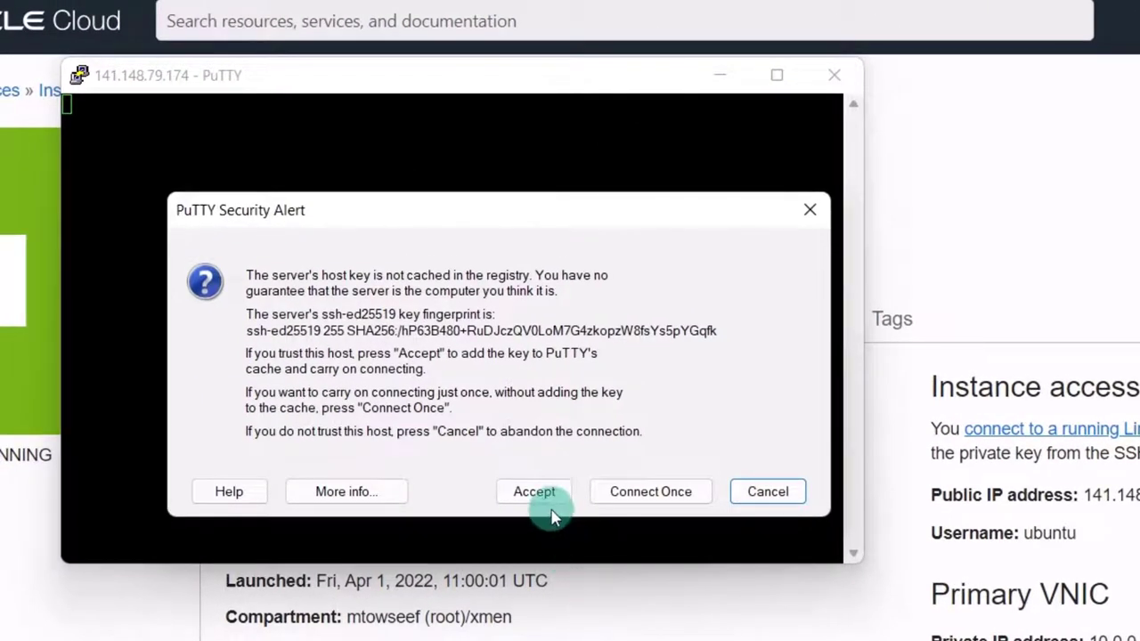
- Accept the server's host key and enter the key passphrase to log in
{"action": "left_click", "coordinate": [535, 494]}
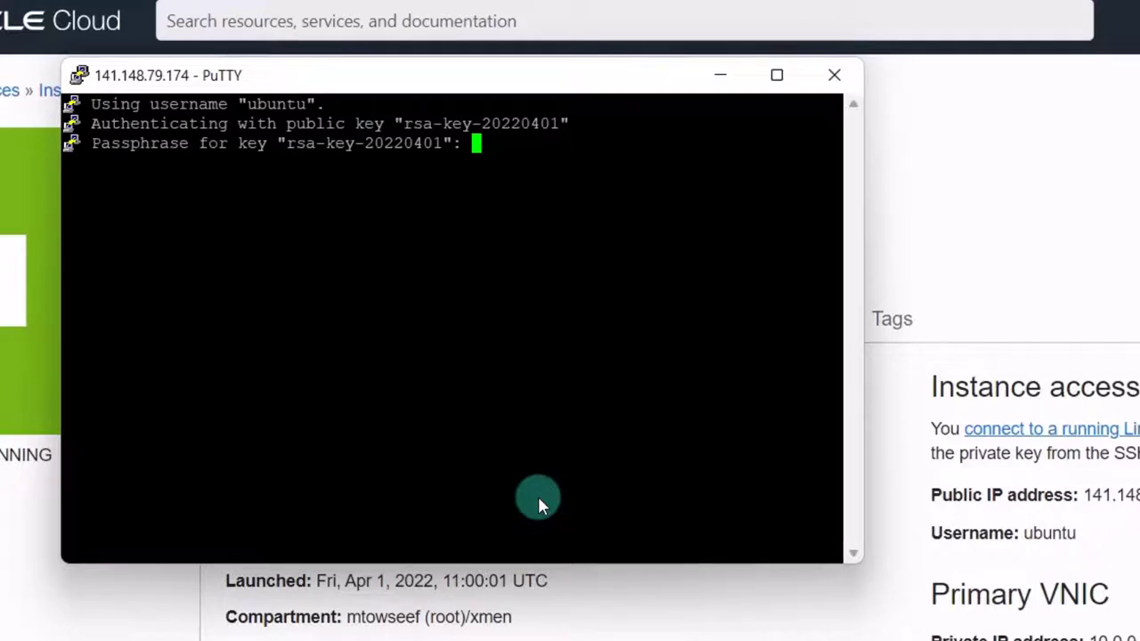
{"action": "key", "text": "Return"}
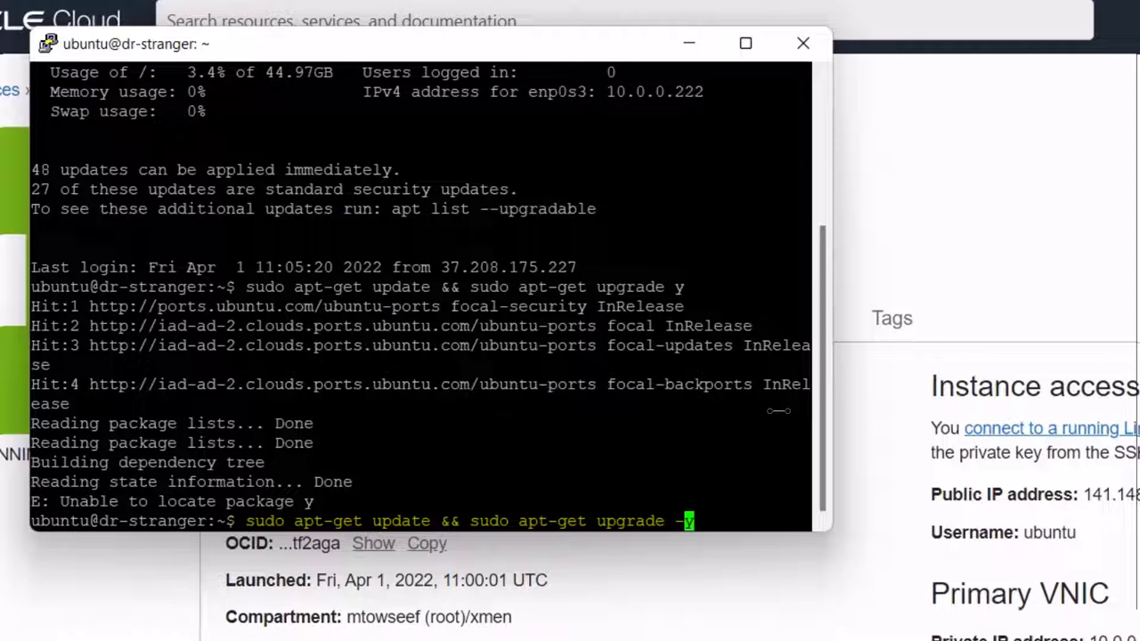
- Run sudo apt-get update && sudo apt-get upgrade -y to bring all server packages up to date
{"action": "key", "text": "Return"}
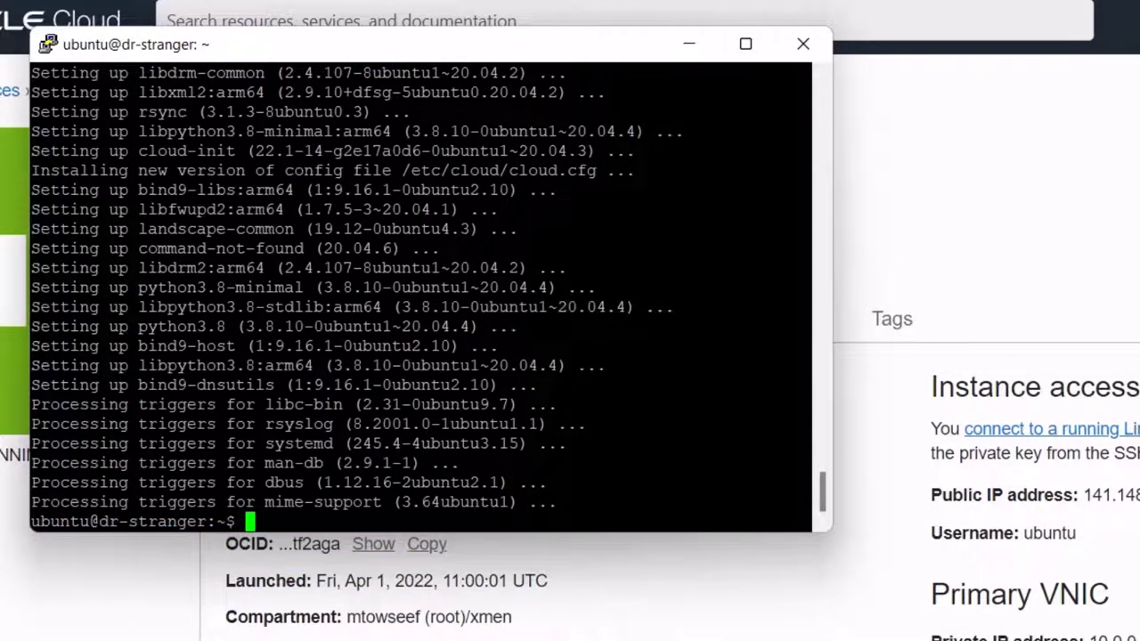
{"action": "right_click", "coordinate": [282, 509]}
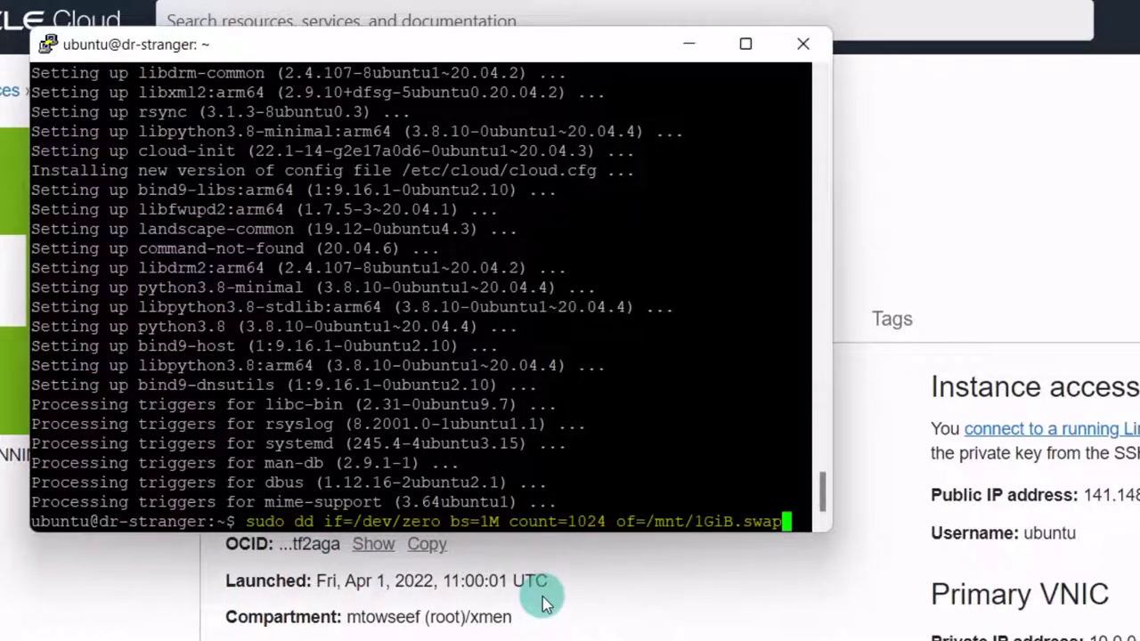
- Create the 1GiB swap file at /mnt/1GiB.swap, restrict its permissions, format it as swap and enable it
{"action": "key", "text": "Return"}
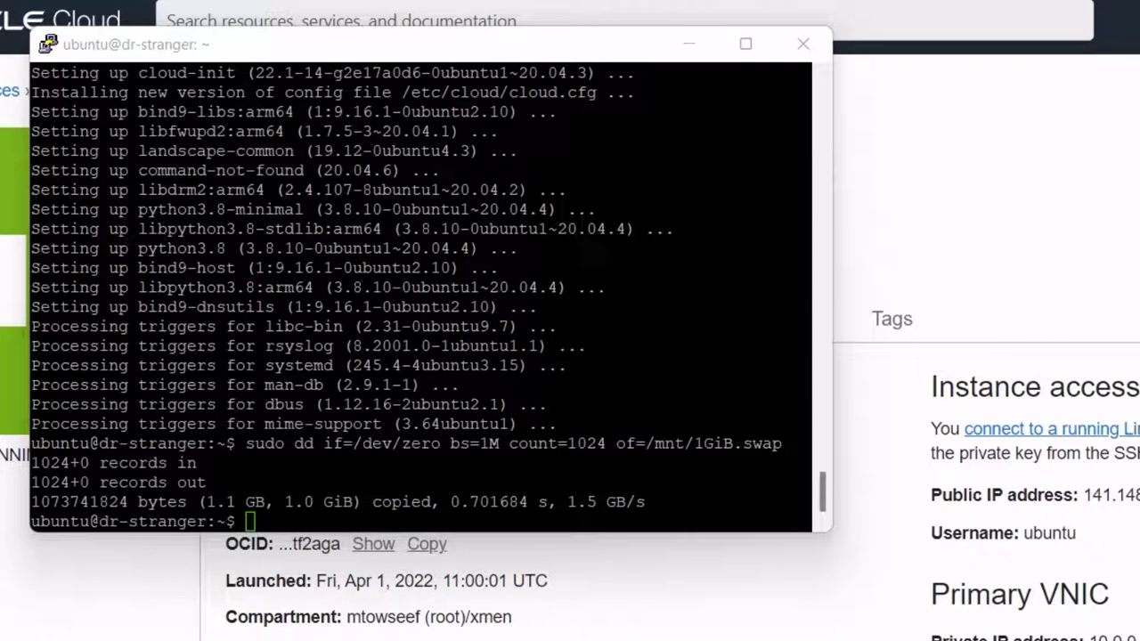
{"action": "right_click", "coordinate": [376, 529]}
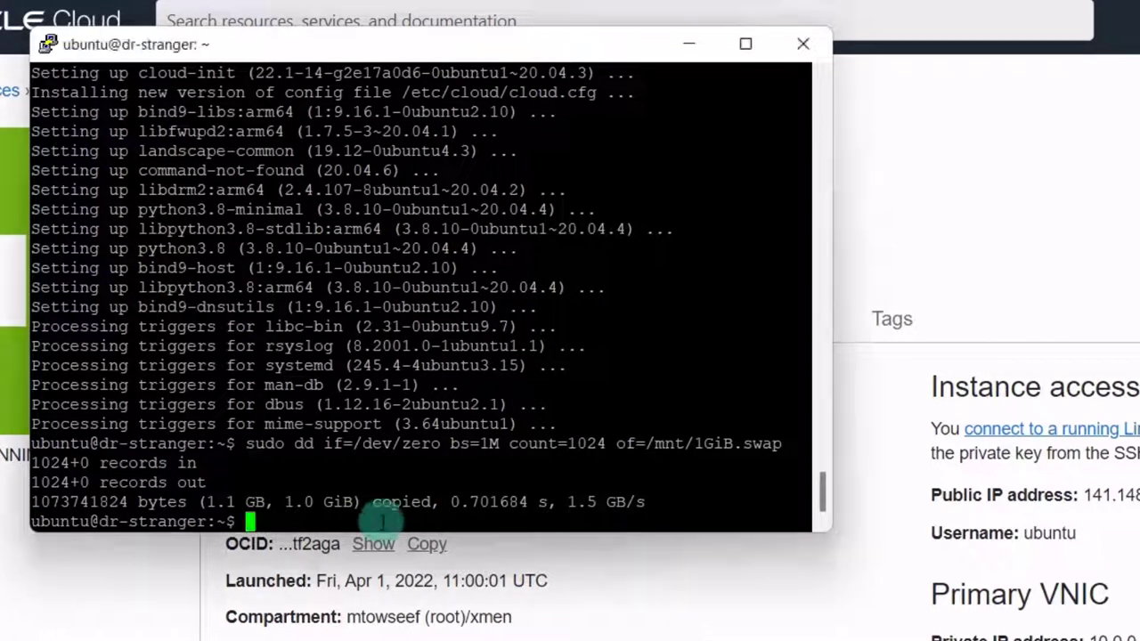
{"action": "key", "text": "Return"}
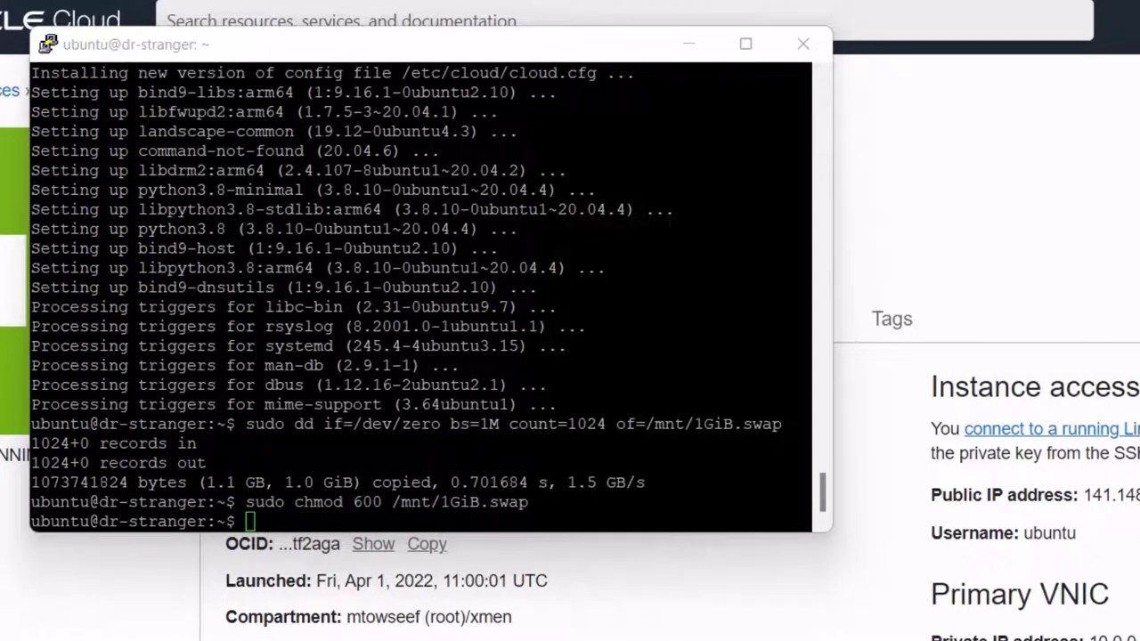
{"action": "right_click", "coordinate": [366, 526]}
{"action": "key", "text": "Return"}
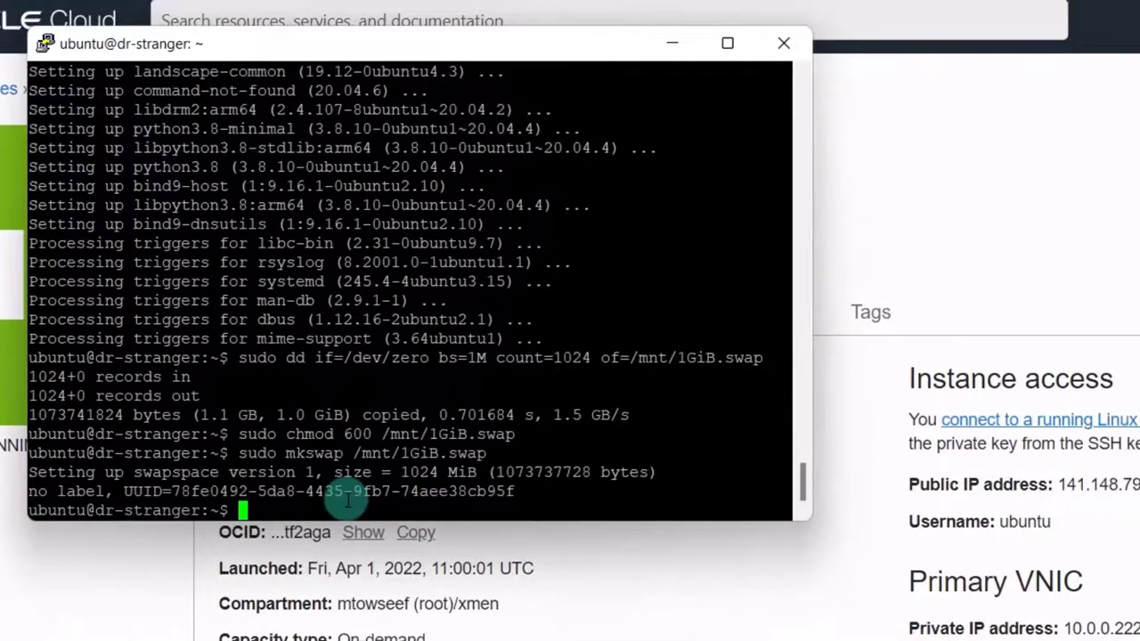
{"action": "right_click", "coordinate": [347, 503]}
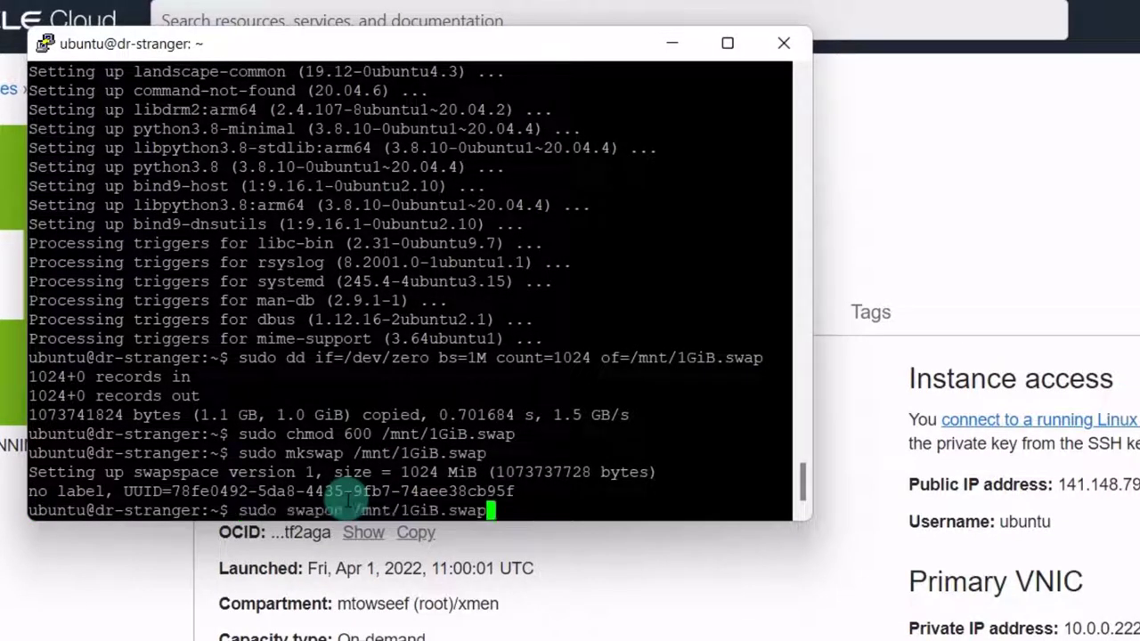
{"action": "key", "text": "Return"}
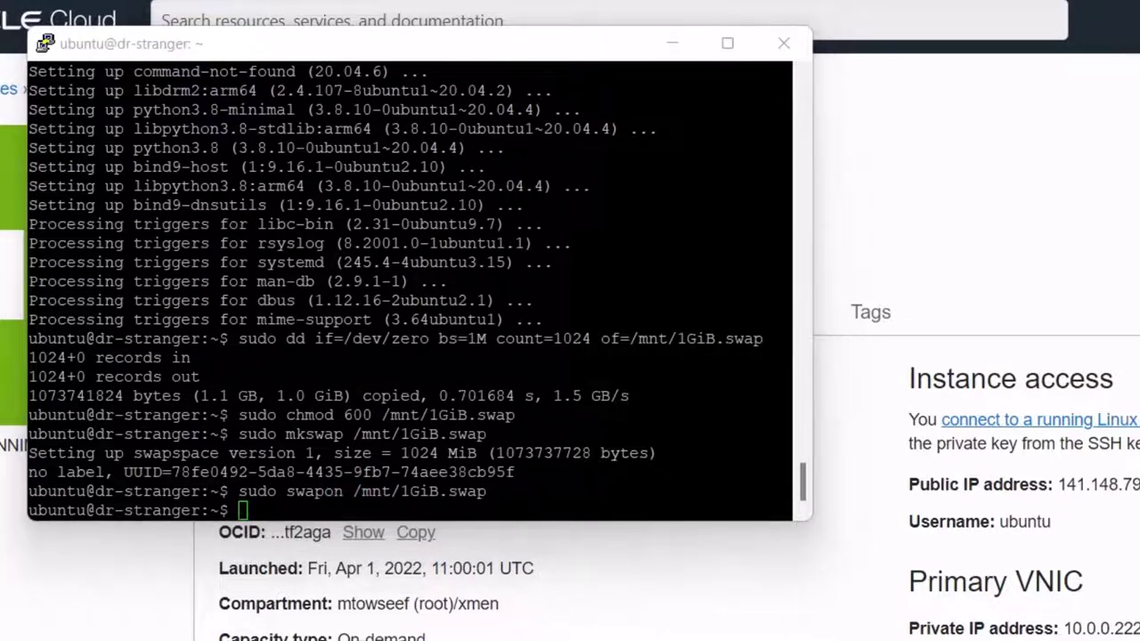
- Confirm with cat /proc/swaps that /mnt/1GiB.swap is listed as active swap
{"action": "left_click", "coordinate": [352, 503]}
{"action": "type", "text": "cat /proc/swaps"}
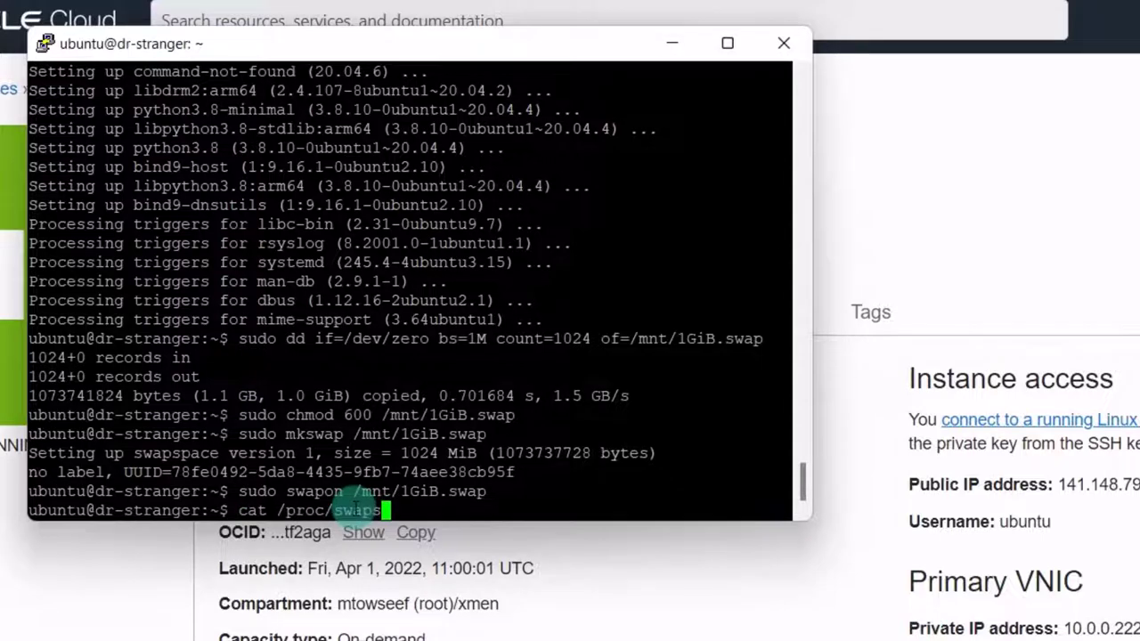
{"action": "key", "text": "Return"}
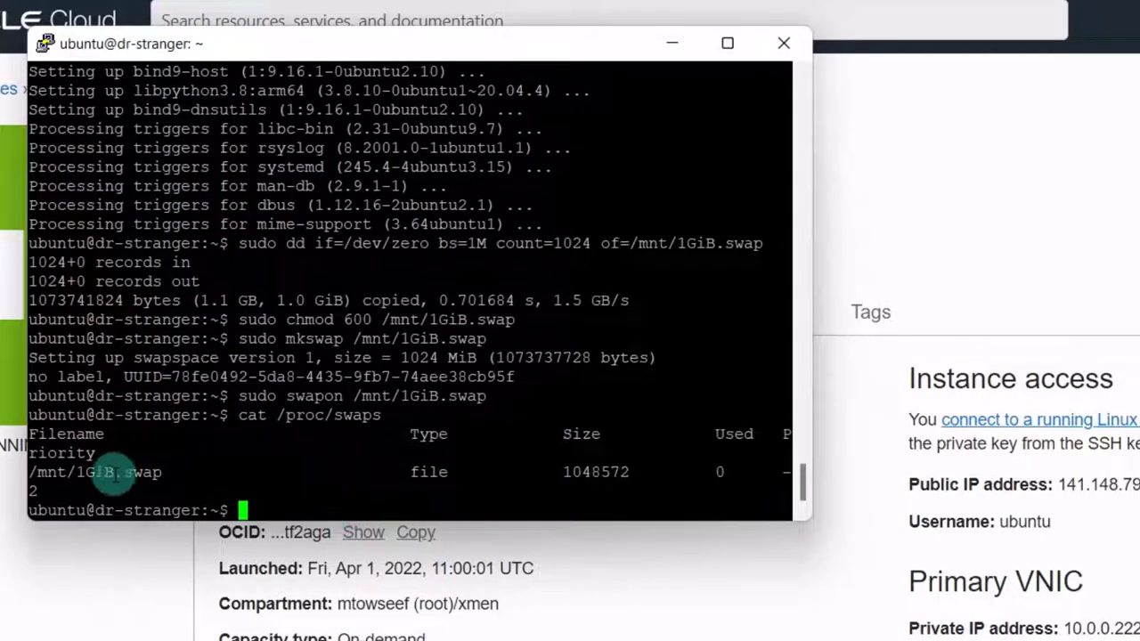
{"action": "left_click_drag", "start_coordinate": [114, 474], "coordinate": [160, 473]}
{"action": "double_click", "coordinate": [143, 472]}
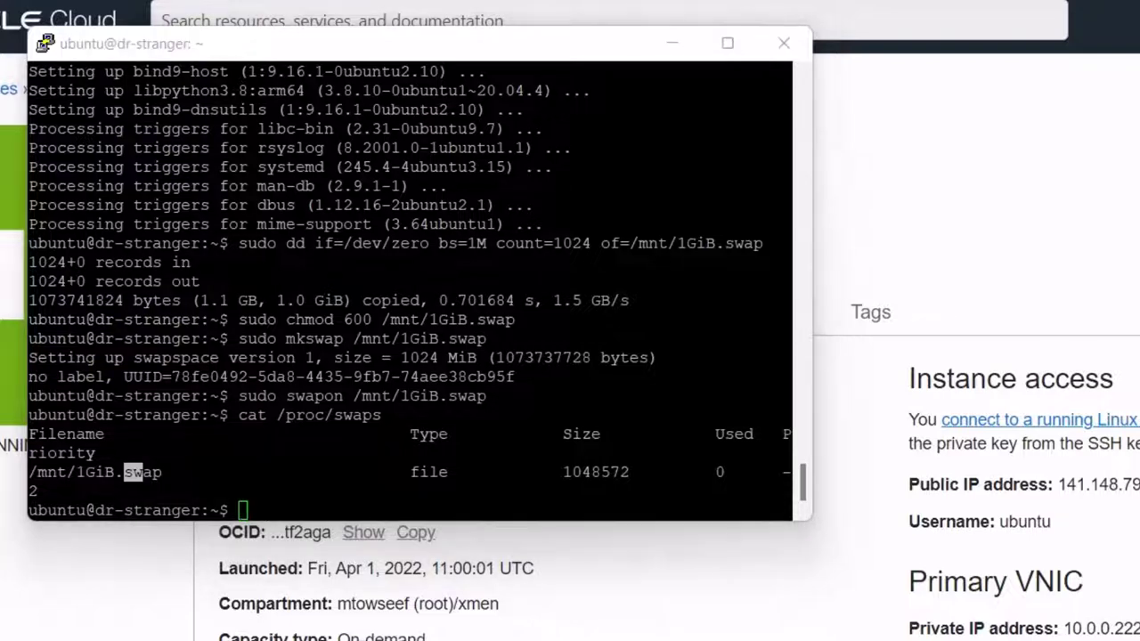
- Append the swap file entry to /etc/fstab with sudo tee -a so it persists
{"action": "left_click", "coordinate": [285, 491]}
{"action": "right_click", "coordinate": [285, 491]}
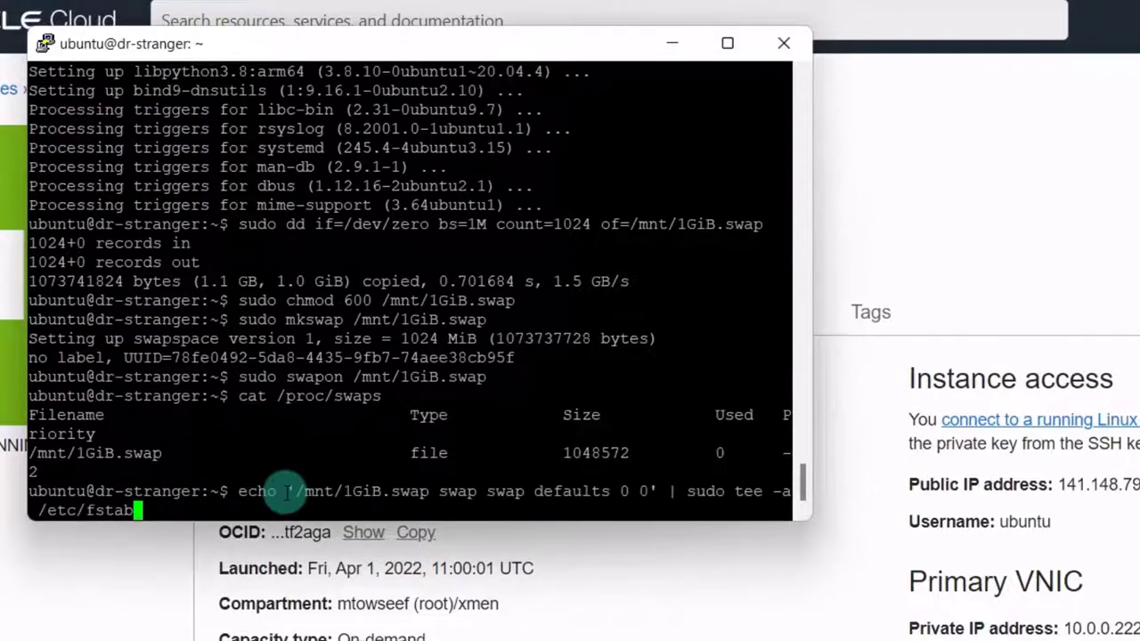
{"action": "key", "text": "Return"}
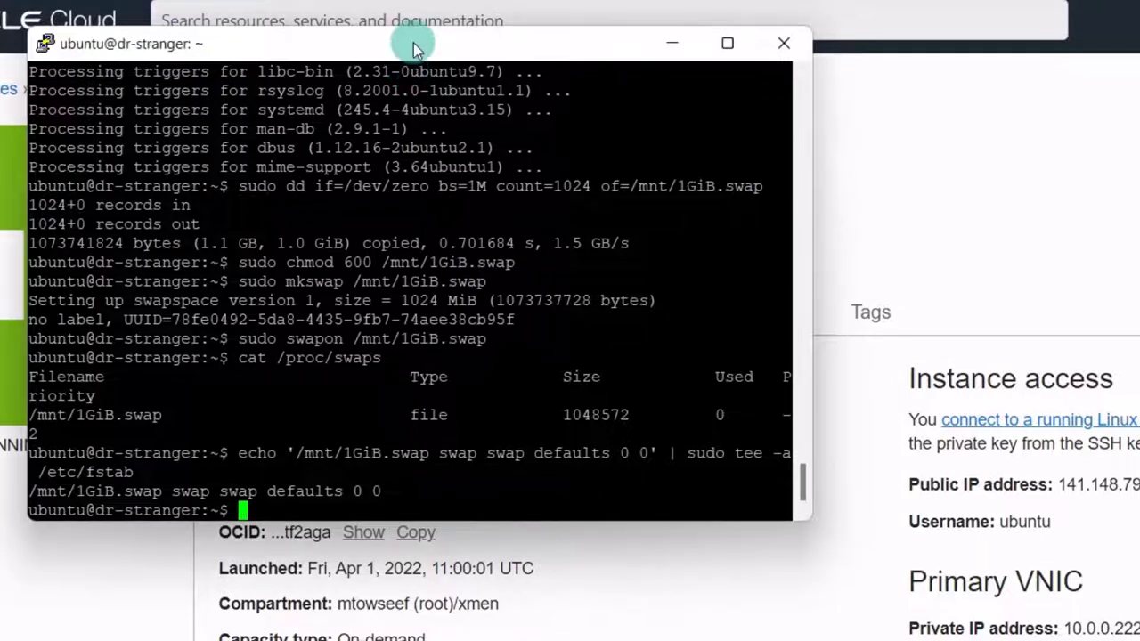
{"action": "right_click", "coordinate": [283, 502]}
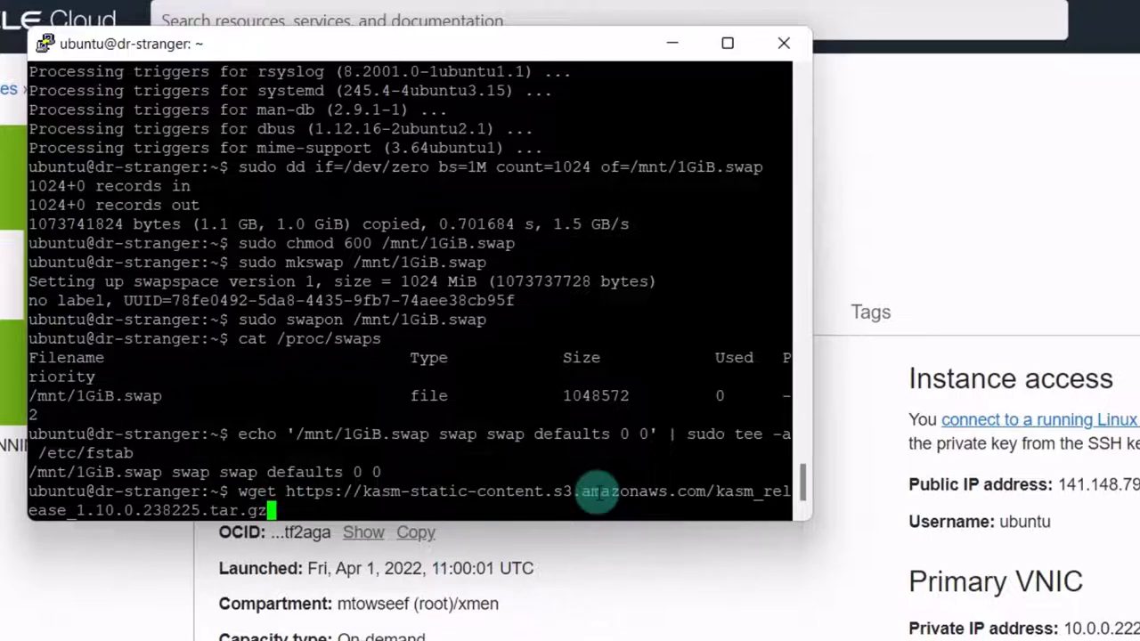
- Download the Kasm 1.10.0 release archive with wget and list the home folder
{"action": "key", "text": "Return"}
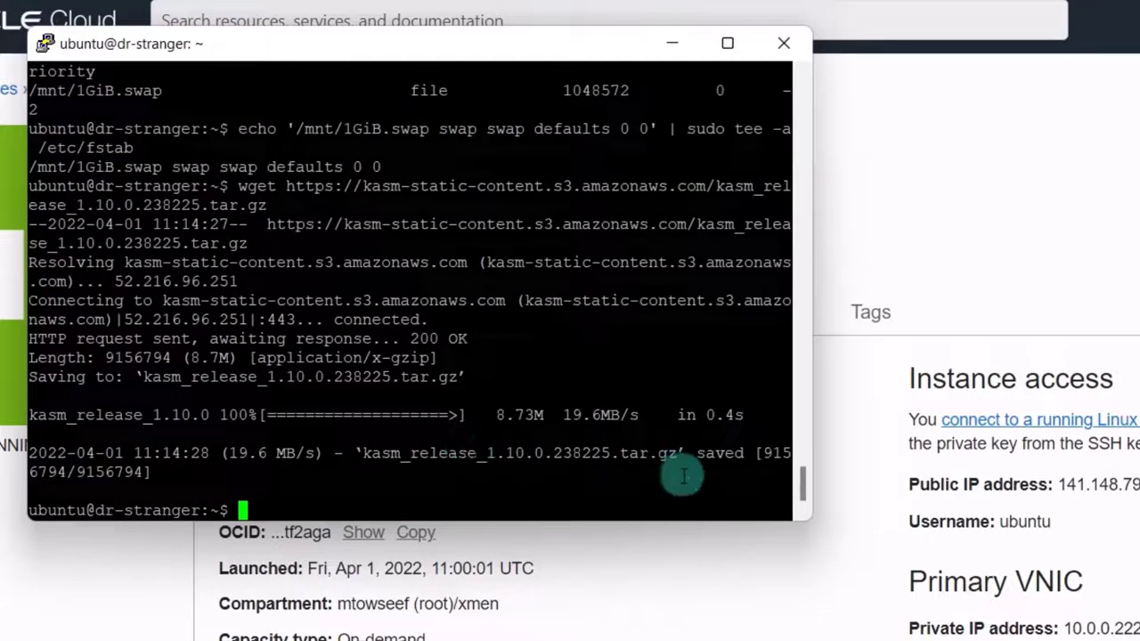
{"action": "type", "text": "ls"}
{"action": "key", "text": "Return"}
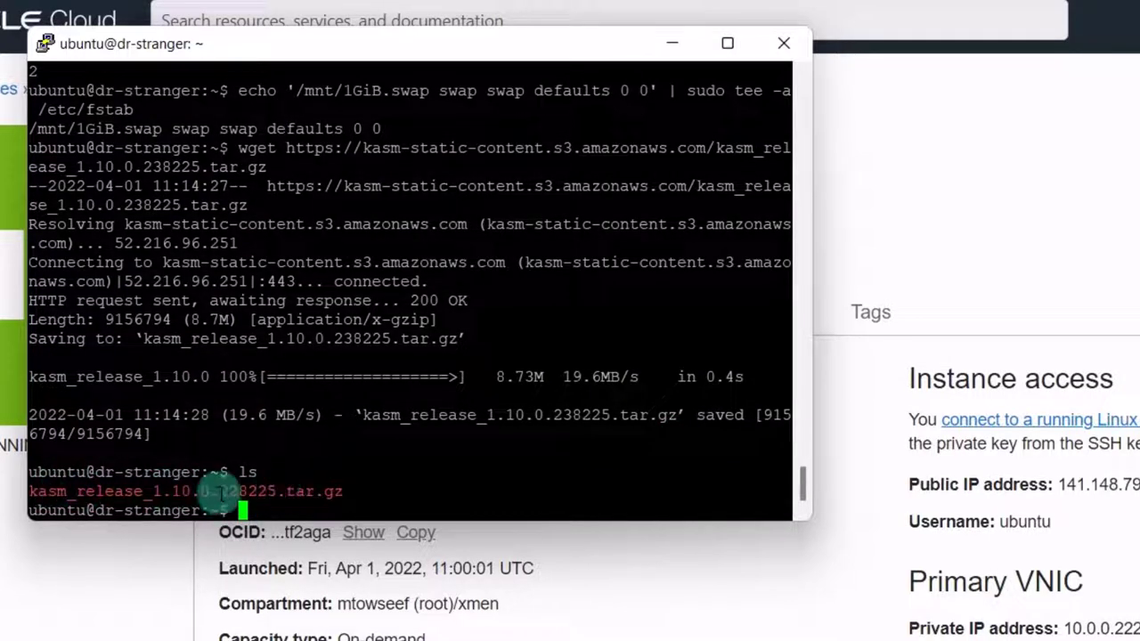
{"action": "key", "text": "alt+Tab"}
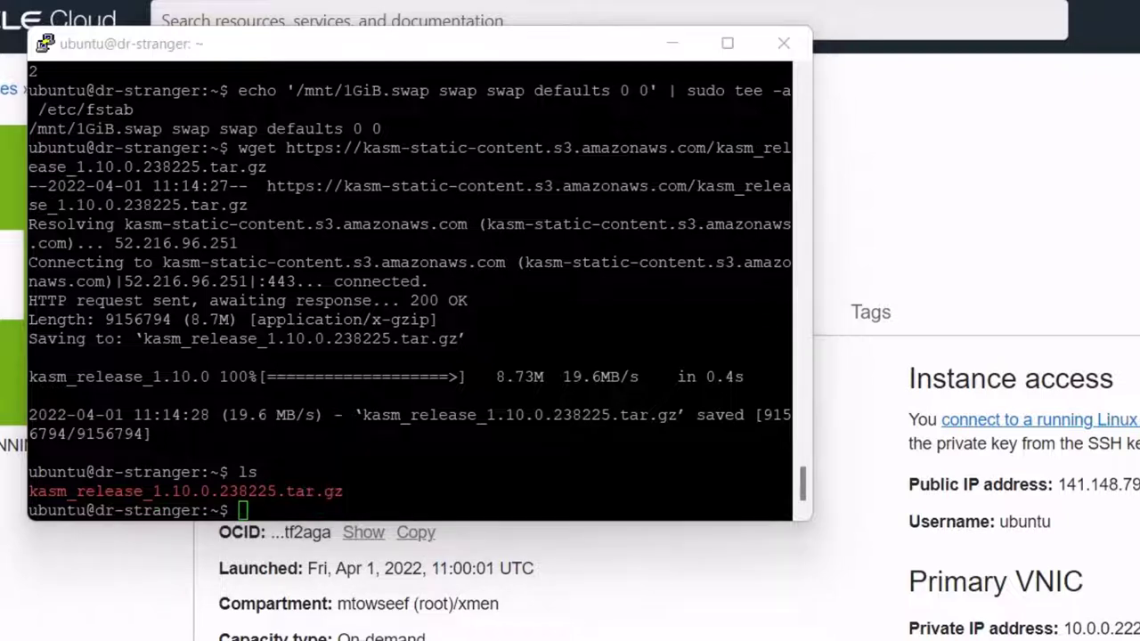
- Extract the archive with tar -xf kasm_release*.tar.gz and confirm the kasm_release folder appears
{"action": "left_click", "coordinate": [300, 499]}
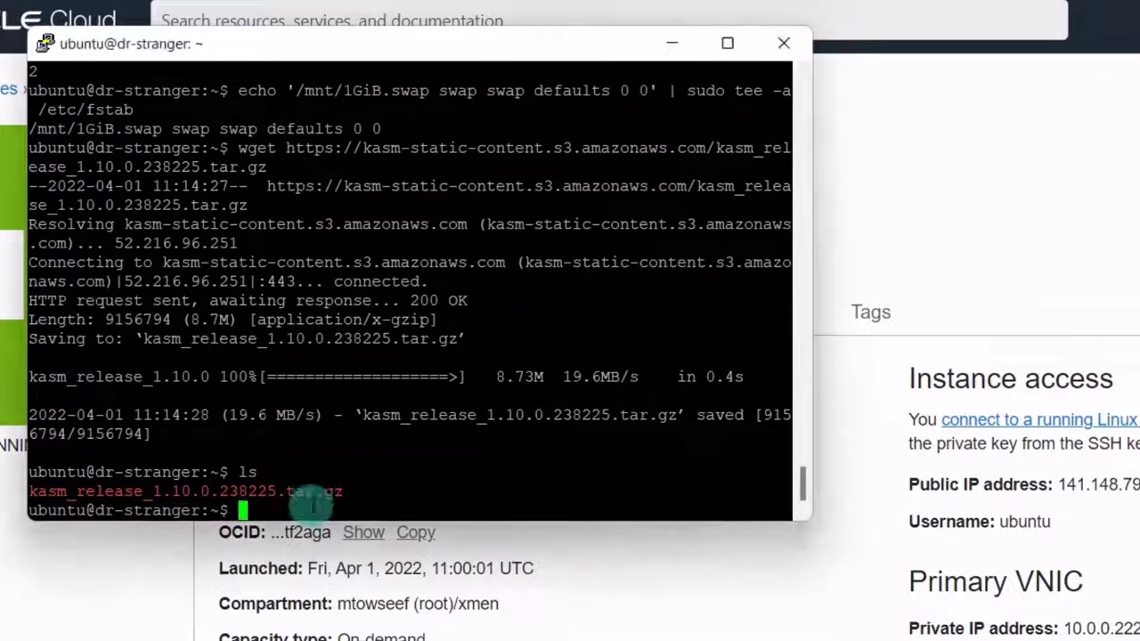
{"action": "type", "text": "tar -xf kasm_release*.tar.gz"}
{"action": "key", "text": "Return"}
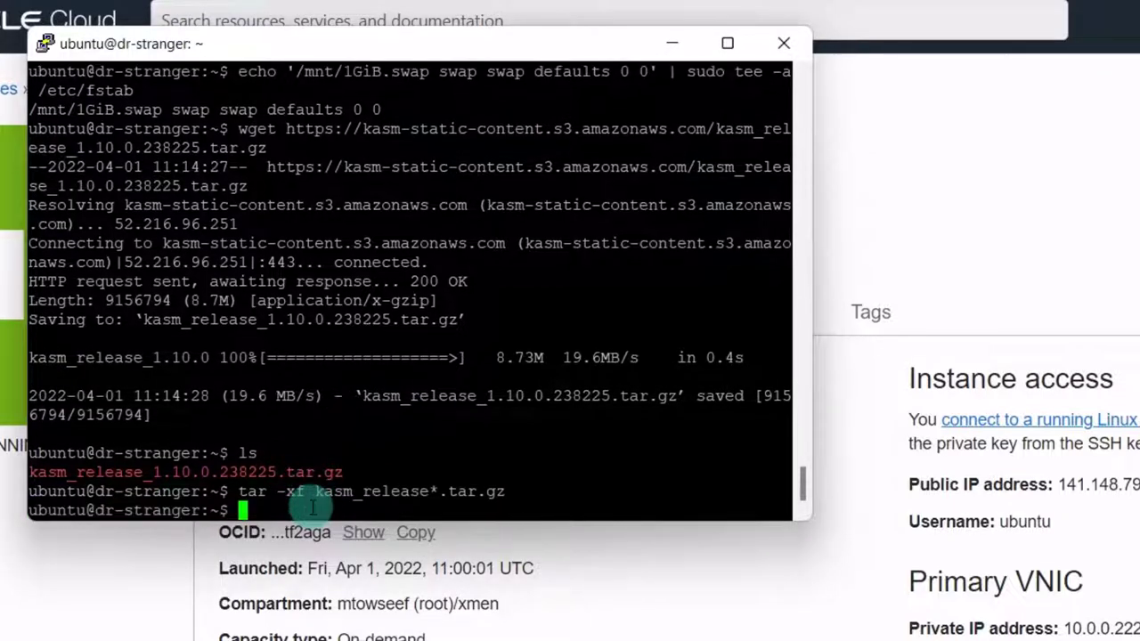
{"action": "type", "text": "ls"}
{"action": "key", "text": "Return"}
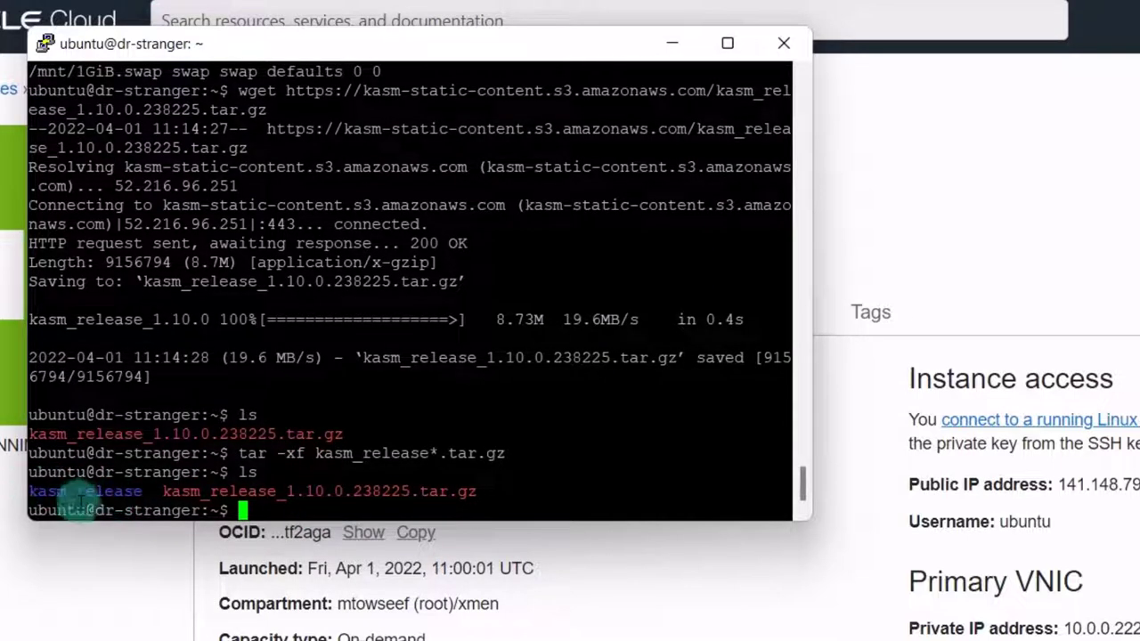
{"action": "left_click_drag", "start_coordinate": [317, 453], "coordinate": [382, 454]}
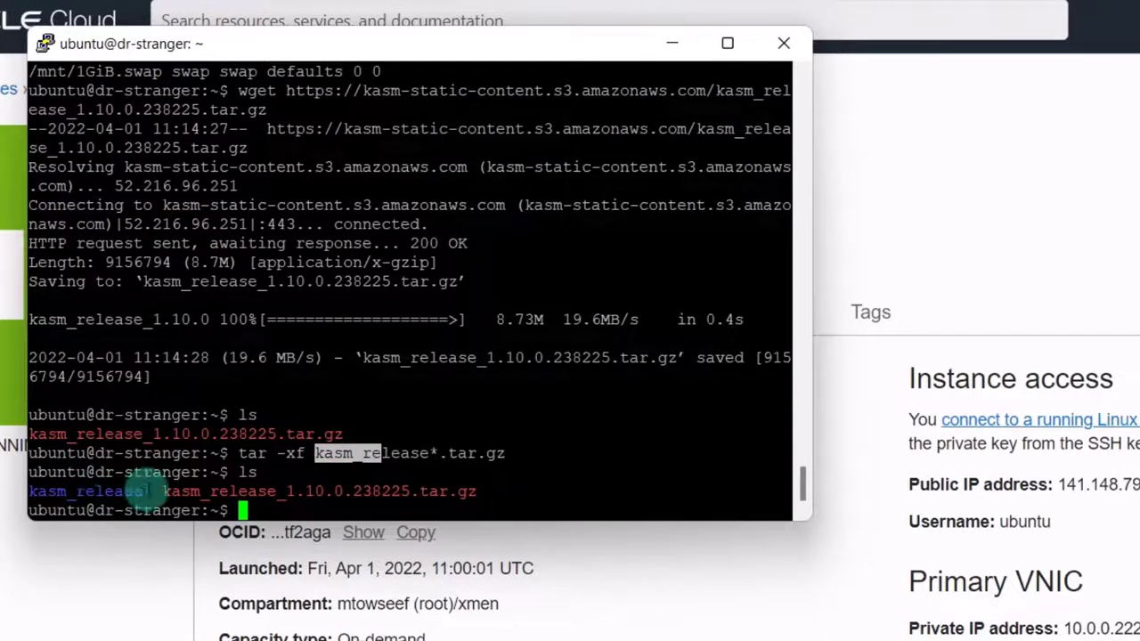
{"action": "left_click", "coordinate": [786, 536]}
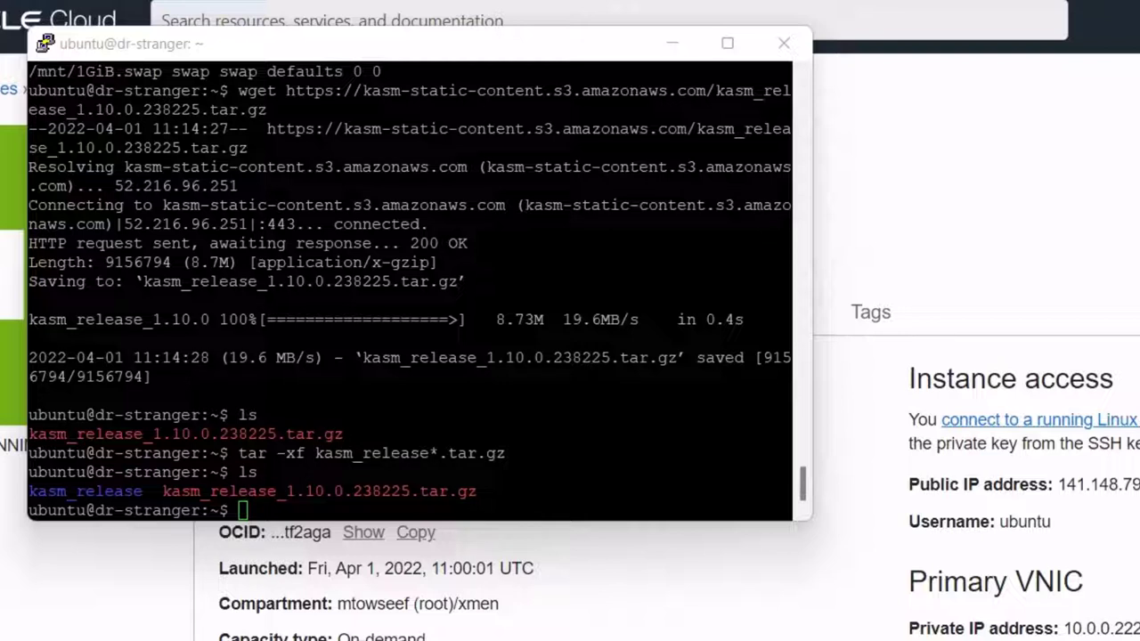
{"action": "left_click", "coordinate": [305, 513]}
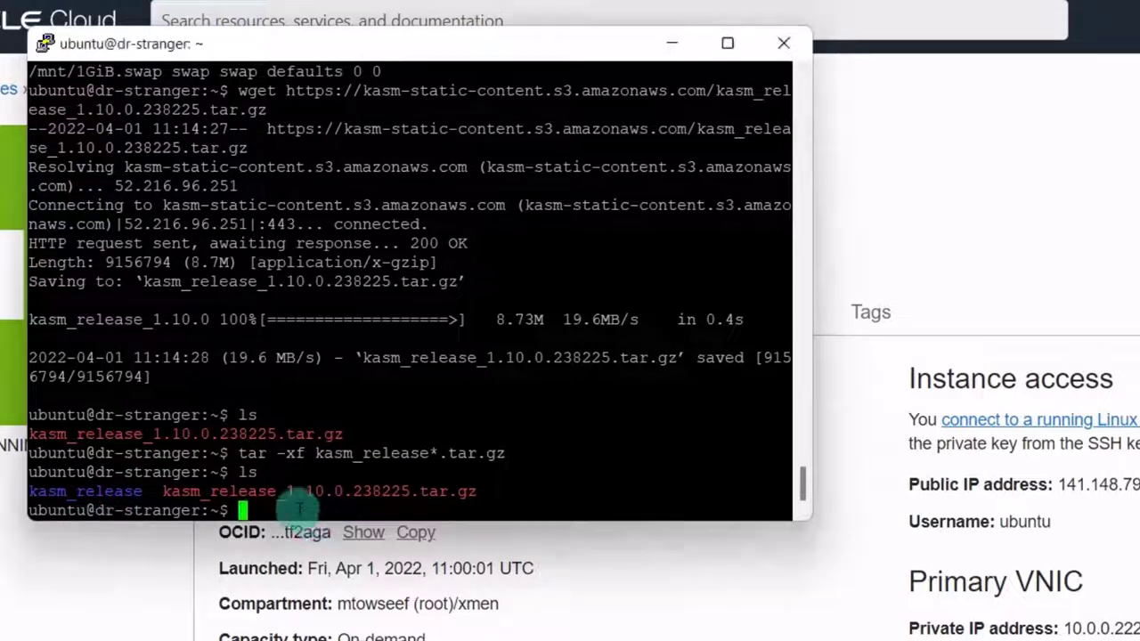
{"action": "right_click", "coordinate": [303, 511]}
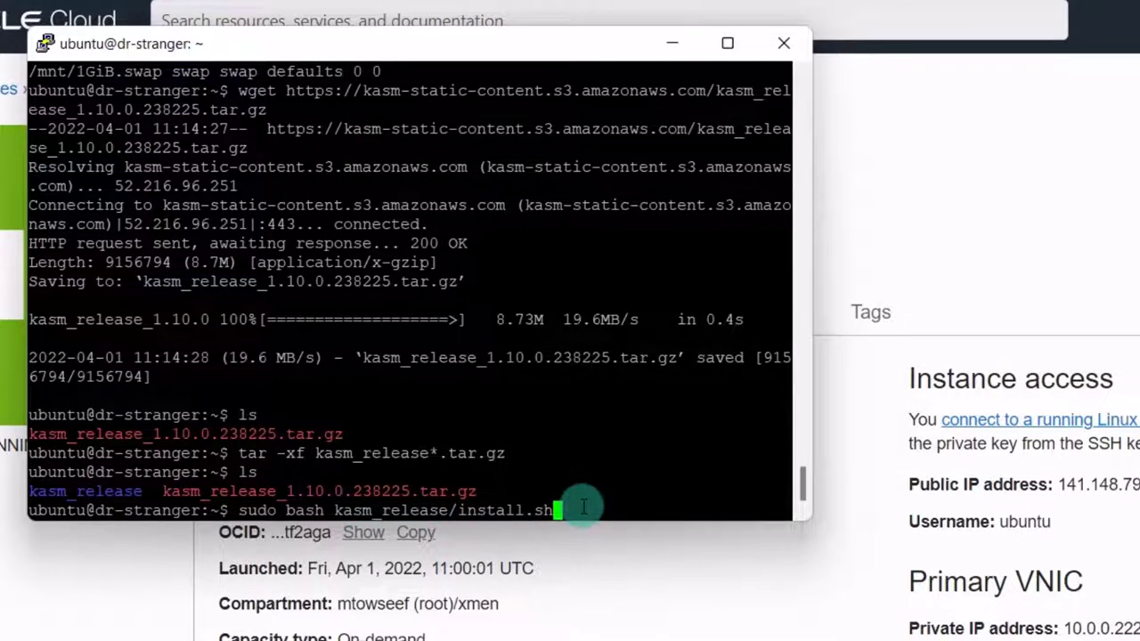
- Run sudo bash kasm_release/install.sh and accept the licence agreement with y
{"action": "key", "text": "Return"}
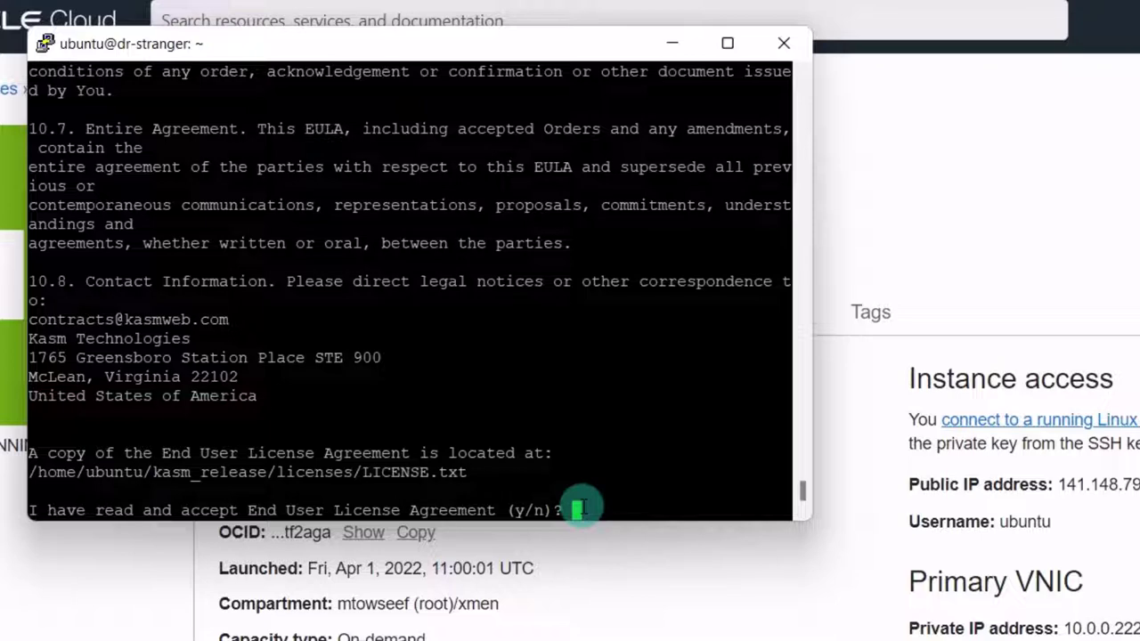
{"action": "type", "text": "y"}
{"action": "key", "text": "Return"}
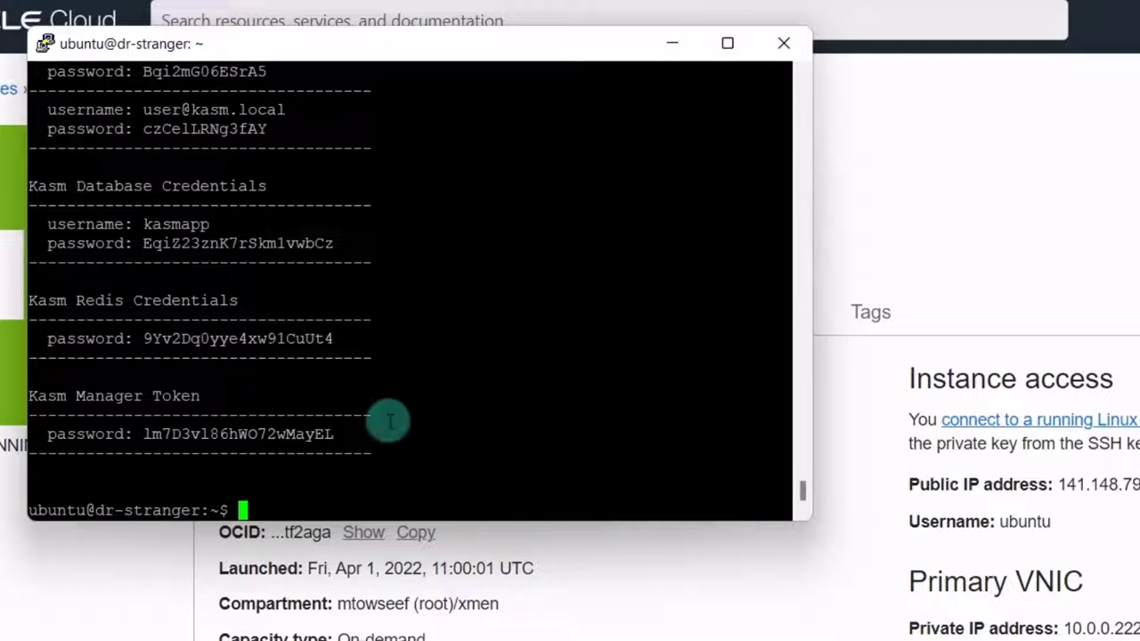
- Select and copy the generated login credentials block from the installer output
{"action": "scroll", "coordinate": [389, 421], "scroll_direction": "up", "scroll_amount": 4}
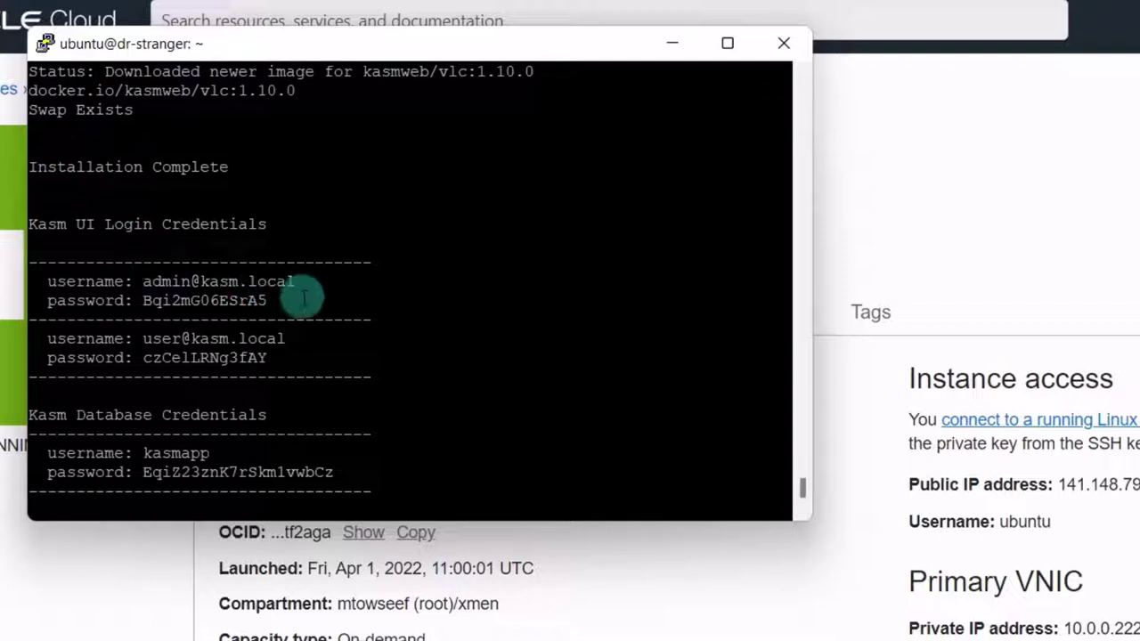
{"action": "left_click_drag", "start_coordinate": [300, 300], "coordinate": [27, 280]}
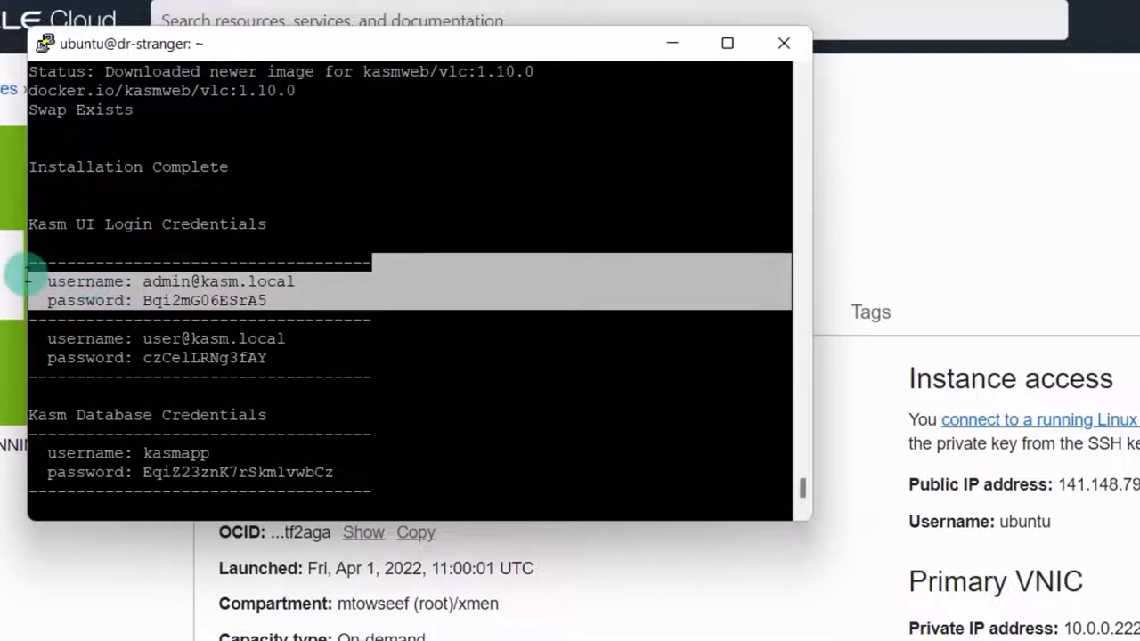
{"action": "left_click", "coordinate": [77, 257]}
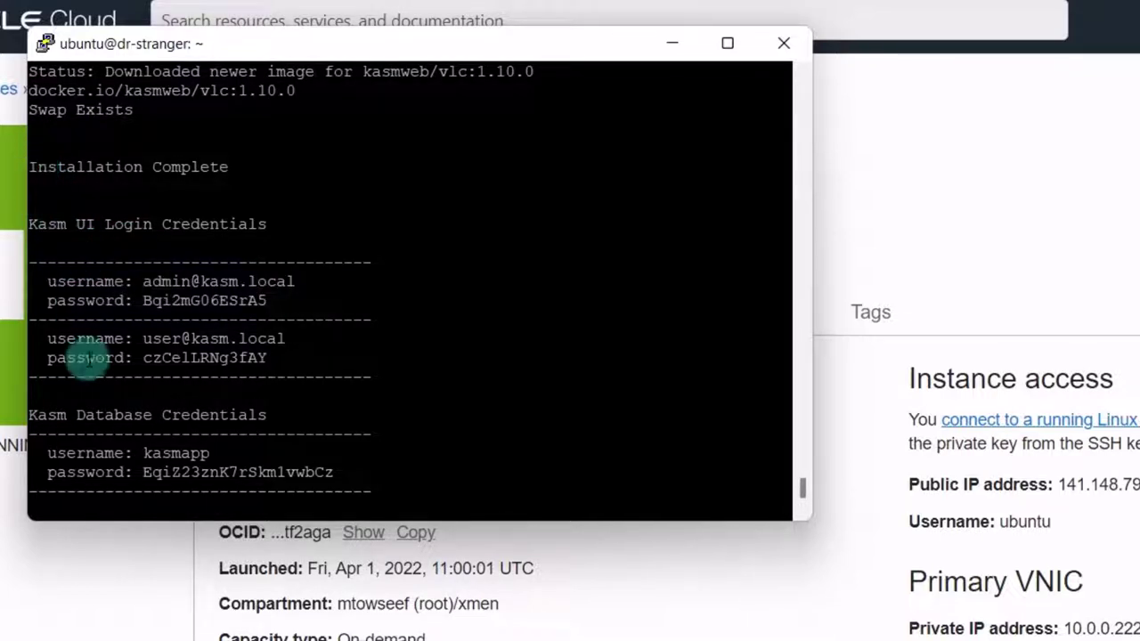
{"action": "left_click_drag", "start_coordinate": [28, 224], "coordinate": [234, 369]}
{"action": "left_click", "coordinate": [28, 228]}
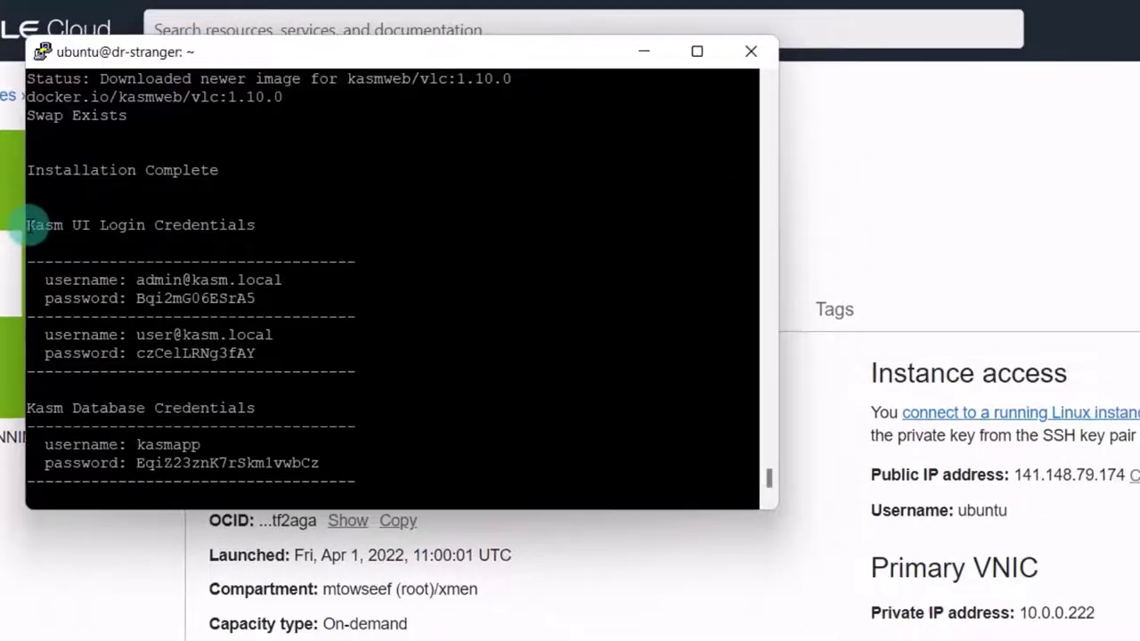
{"action": "double_click", "coordinate": [28, 225]}
{"action": "left_click_drag", "start_coordinate": [96, 228], "coordinate": [378, 443]}
{"action": "key", "text": "ctrl+c"}
{"action": "key", "text": "ctrl+c"}
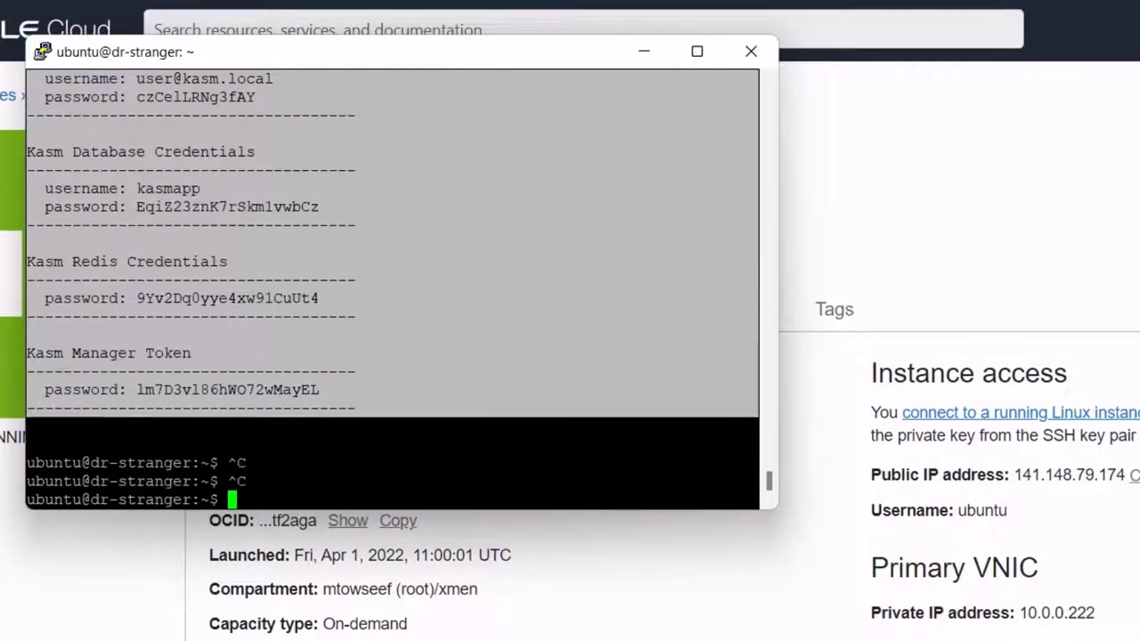
{"action": "key", "text": "super"}
- Paste the Kasm credentials into a new Notepad file and save it
{"action": "type", "text": "notepad"}
{"action": "key", "text": "Return"}
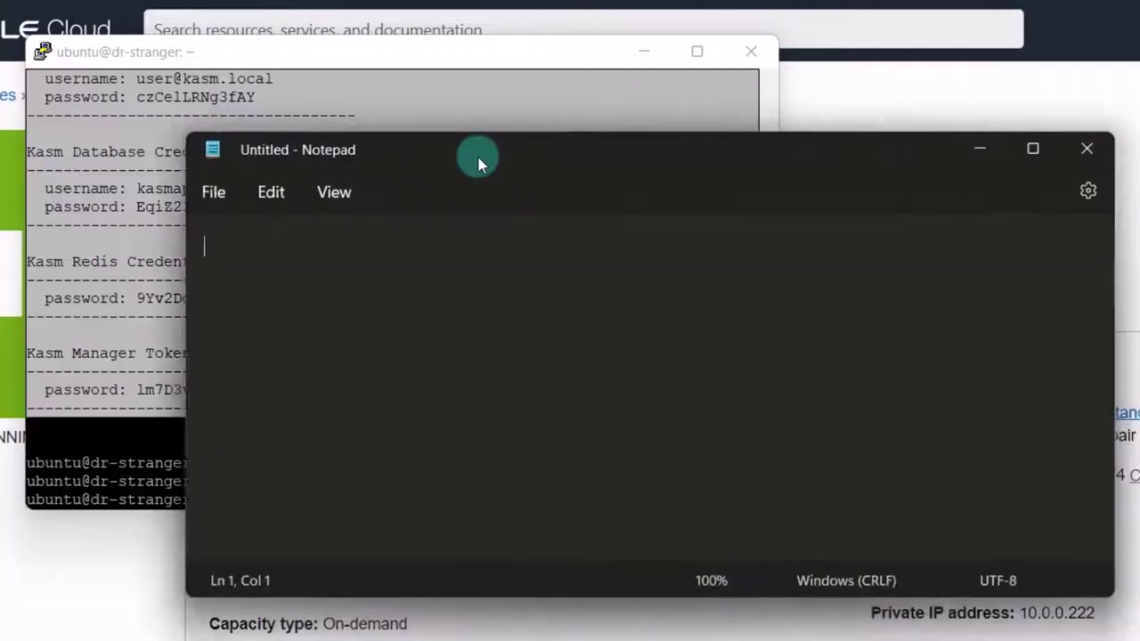
{"action": "left_click_drag", "start_coordinate": [476, 158], "coordinate": [255, 152]}
{"action": "key", "text": "ctrl+v"}
{"action": "left_click", "coordinate": [12, 182]}
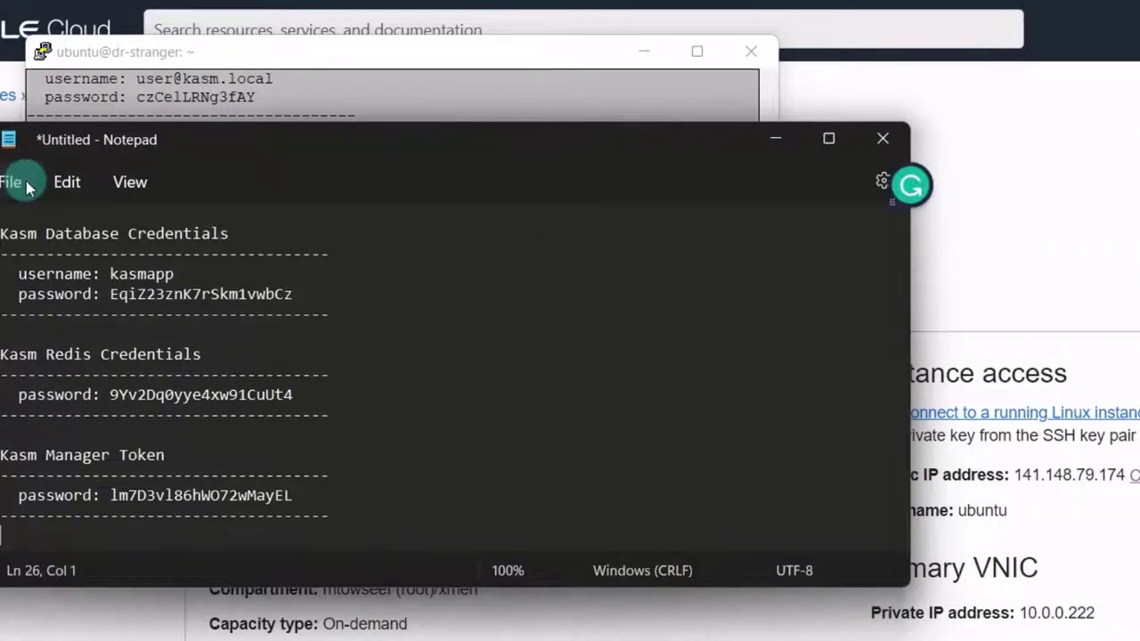
{"action": "left_click", "coordinate": [38, 336]}
{"action": "left_click", "coordinate": [287, 545]}
{"action": "key", "text": "Return"}
{"action": "left_click", "coordinate": [285, 627]}
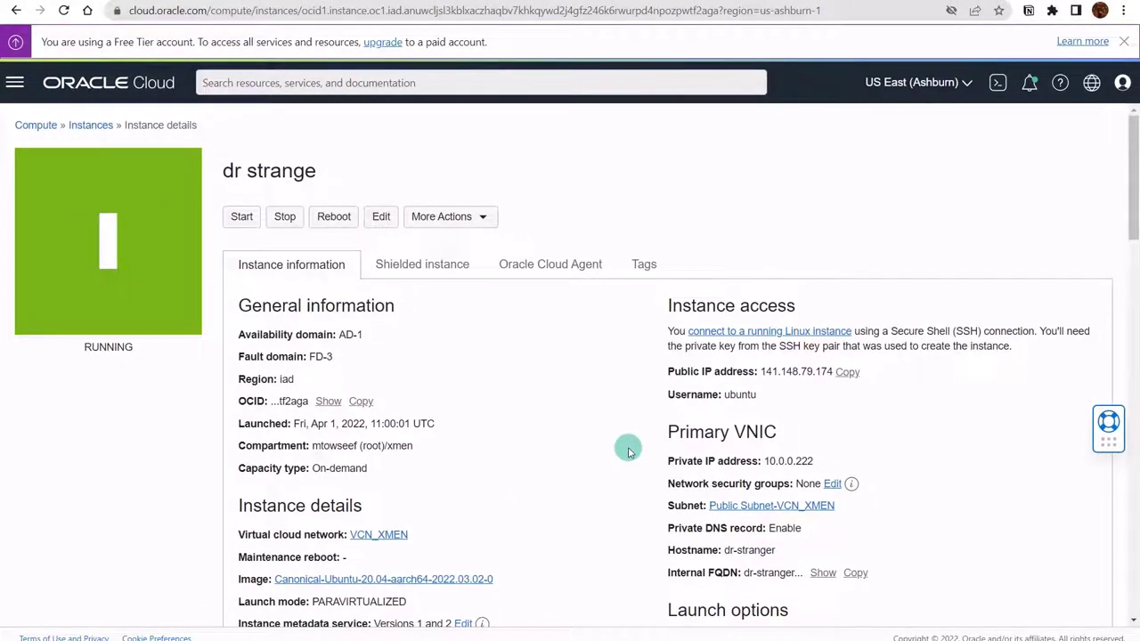
{"action": "left_click", "coordinate": [847, 373]}
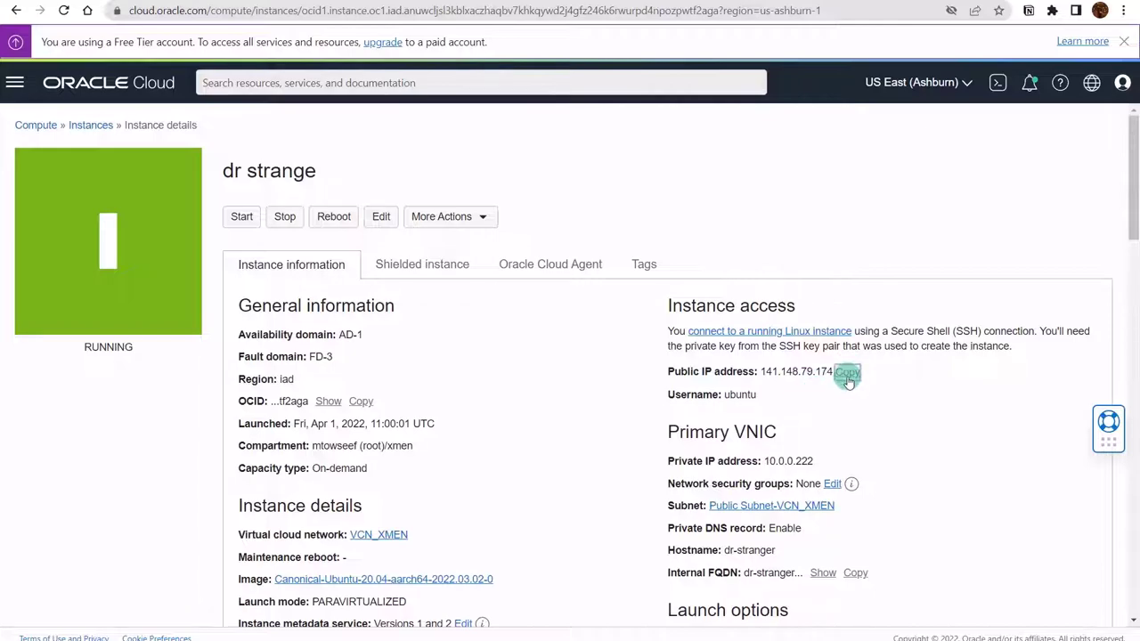
{"action": "key", "text": "ctrl+t"}
{"action": "type", "text": "http"}
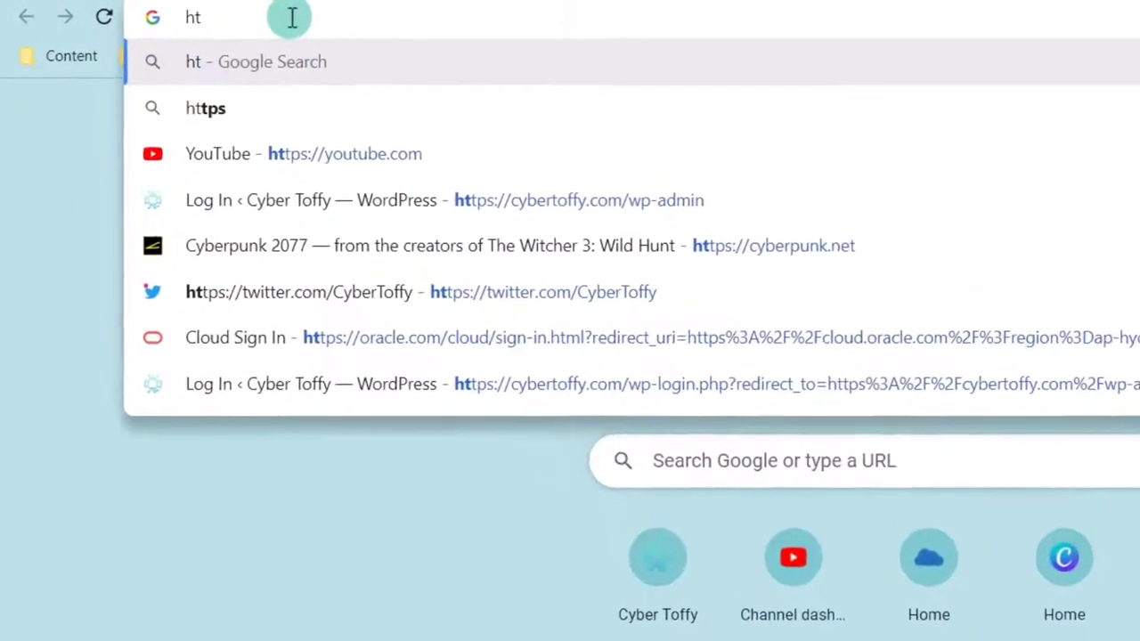
{"action": "type", "text": "s://"}
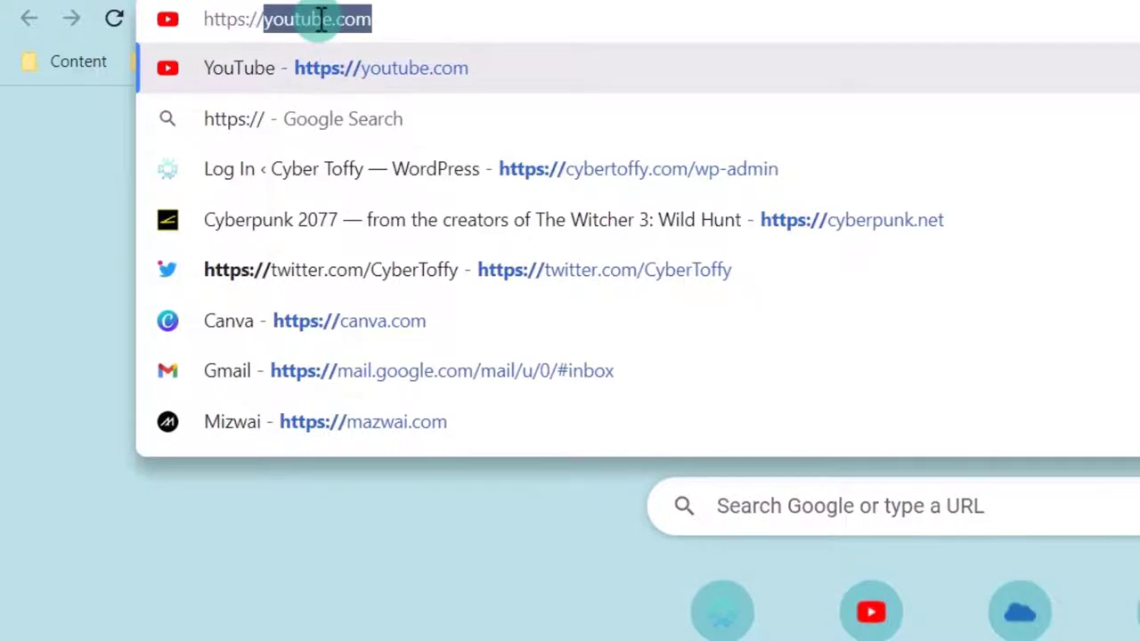
{"action": "key", "text": "ctrl+v"}
{"action": "key", "text": "Return"}
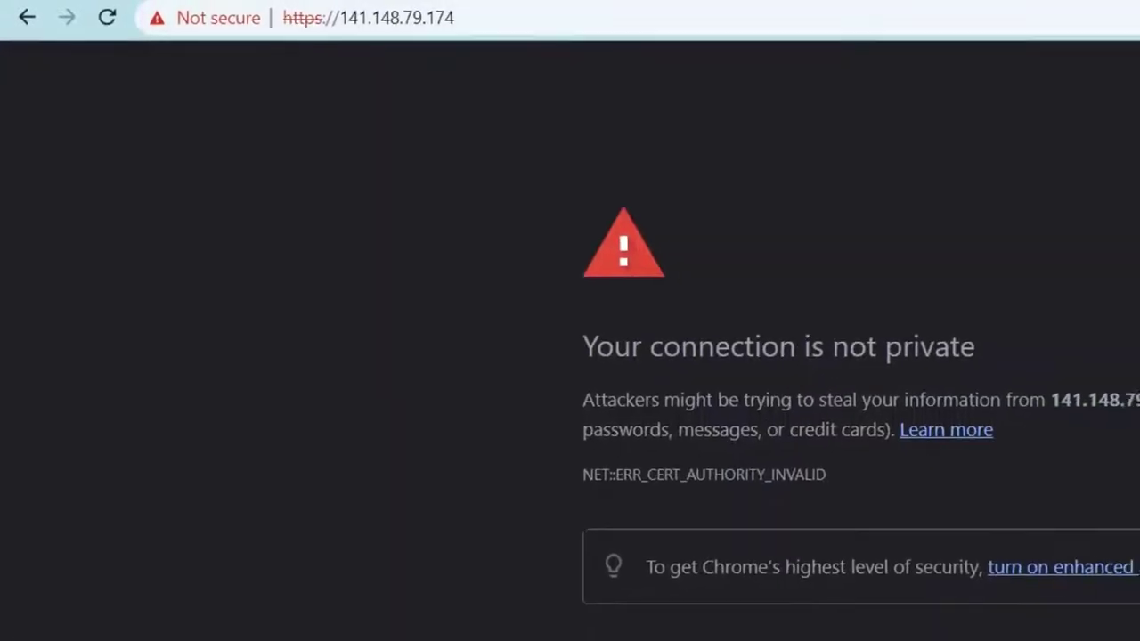
- Bypass the certificate warning via Advanced and 'Proceed to 141.148.79.174 (unsafe)'
{"action": "left_click", "coordinate": [441, 453]}
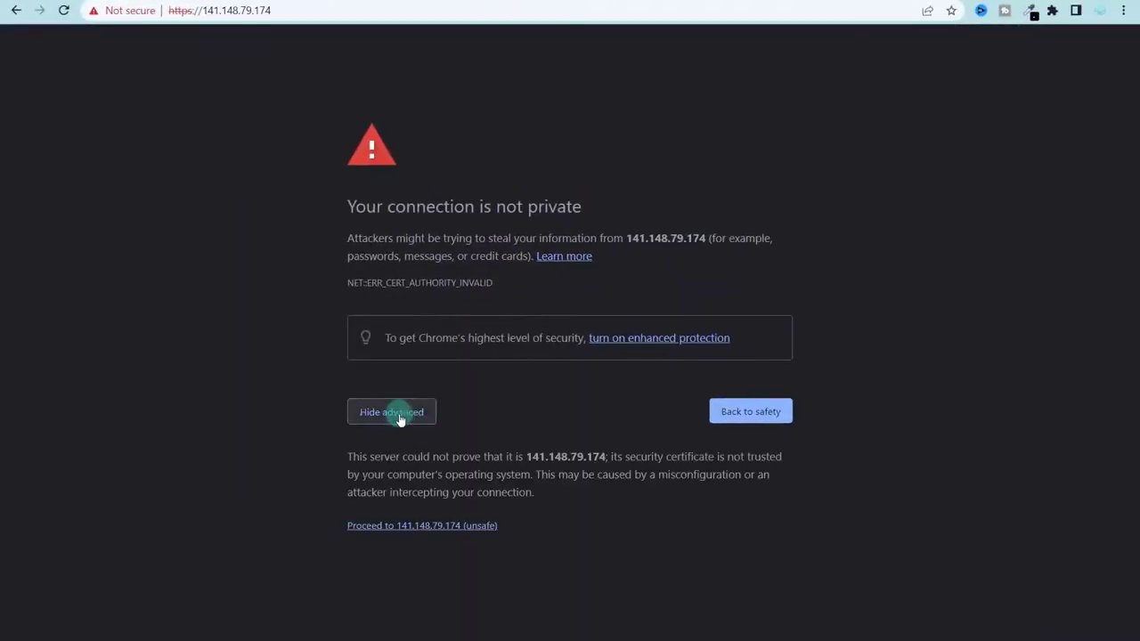
{"action": "left_click", "coordinate": [411, 527]}
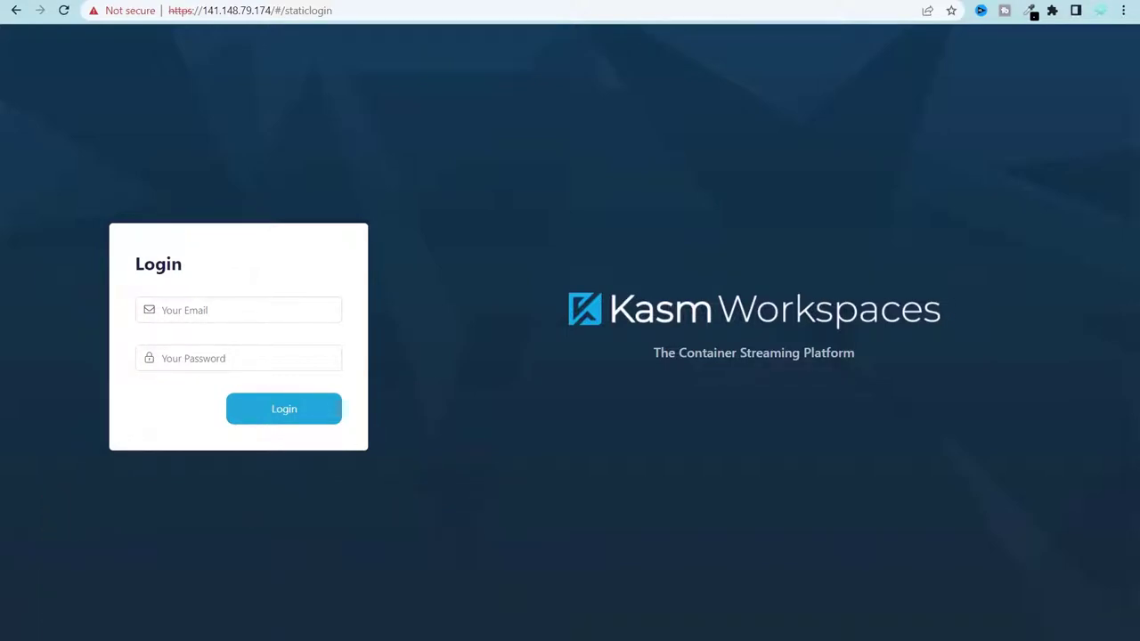
{"action": "left_click_drag", "start_coordinate": [708, 351], "coordinate": [837, 353]}
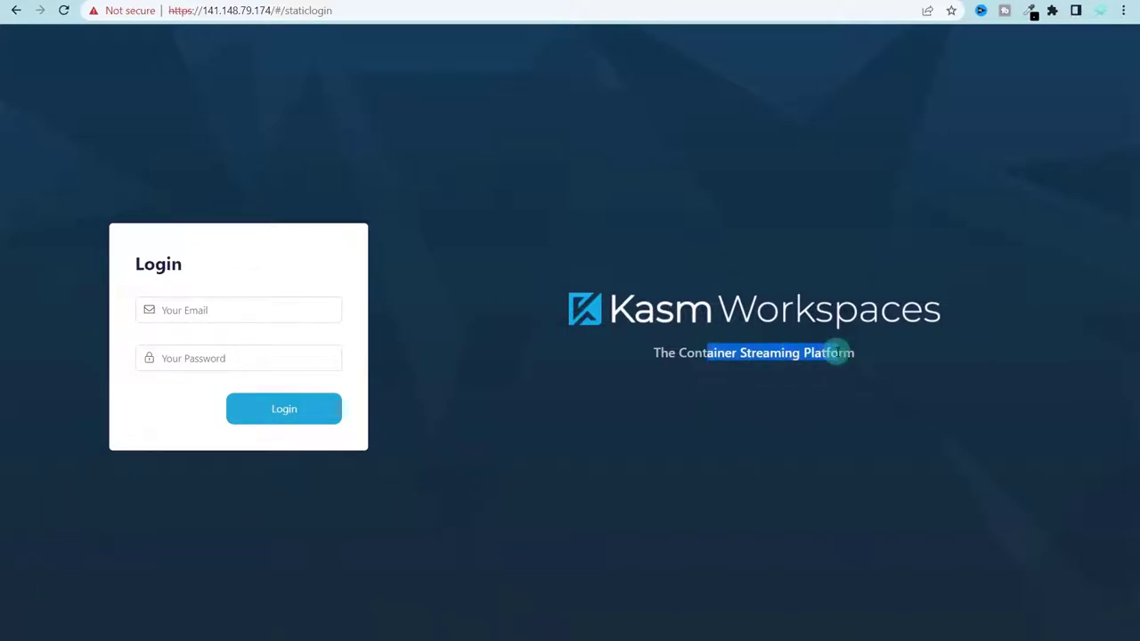
{"action": "left_click", "coordinate": [702, 355]}
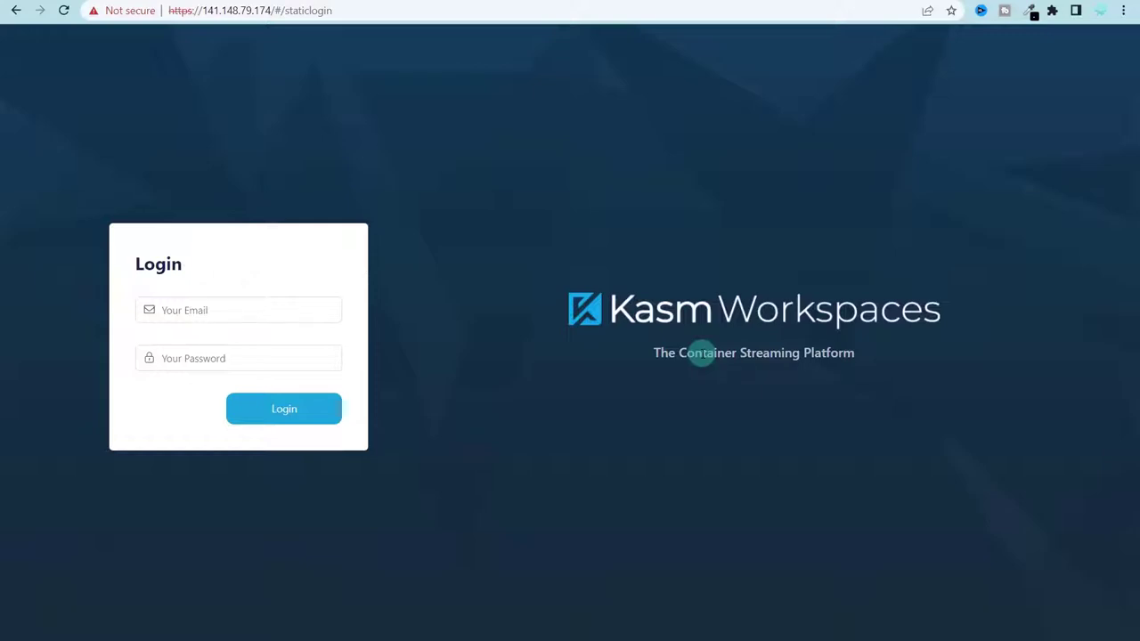
{"action": "double_click", "coordinate": [702, 354]}
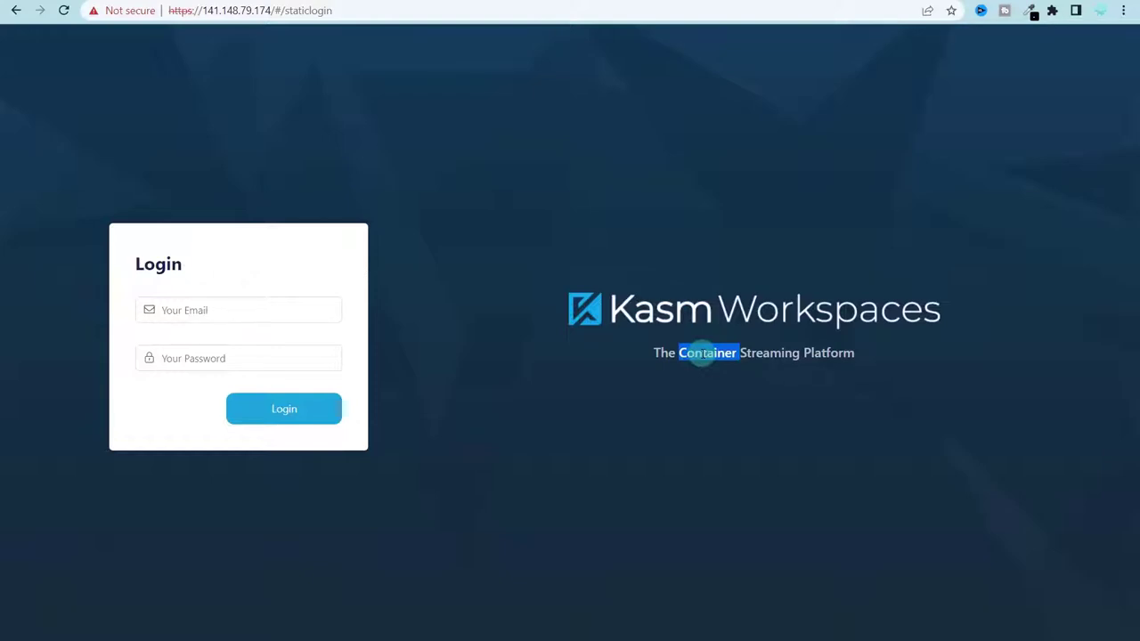
{"action": "left_click", "coordinate": [961, 419]}
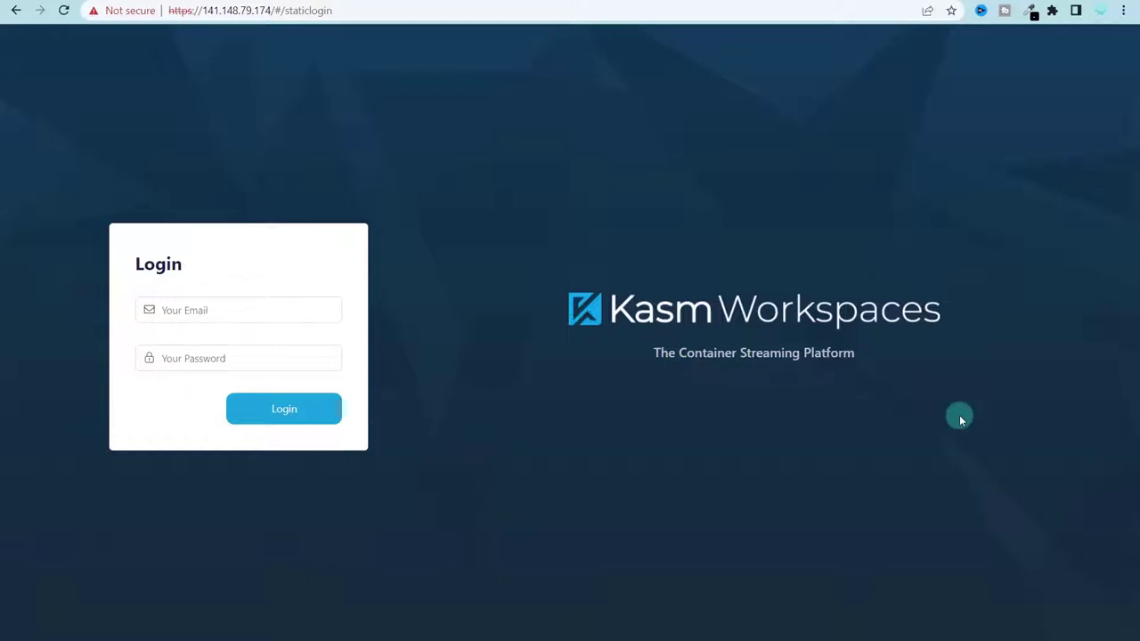
- Fill the Email field with the saved administrator login entry
{"action": "left_click", "coordinate": [247, 305]}
{"action": "key", "text": "Down"}
{"action": "key", "text": "Down"}
{"action": "key", "text": "Down"}
{"action": "key", "text": "Return"}
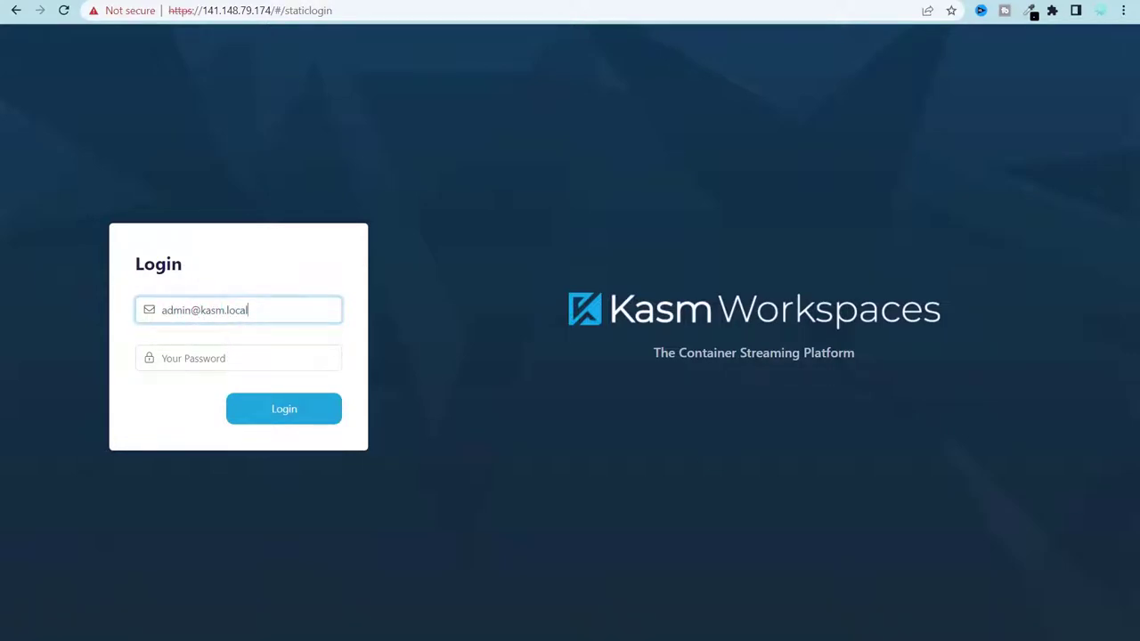
- Paste the admin password, log in, and open the Workspaces page listing the eight apps
{"action": "left_click", "coordinate": [240, 358]}
{"action": "key", "text": "ctrl+v"}
{"action": "left_click", "coordinate": [330, 416]}
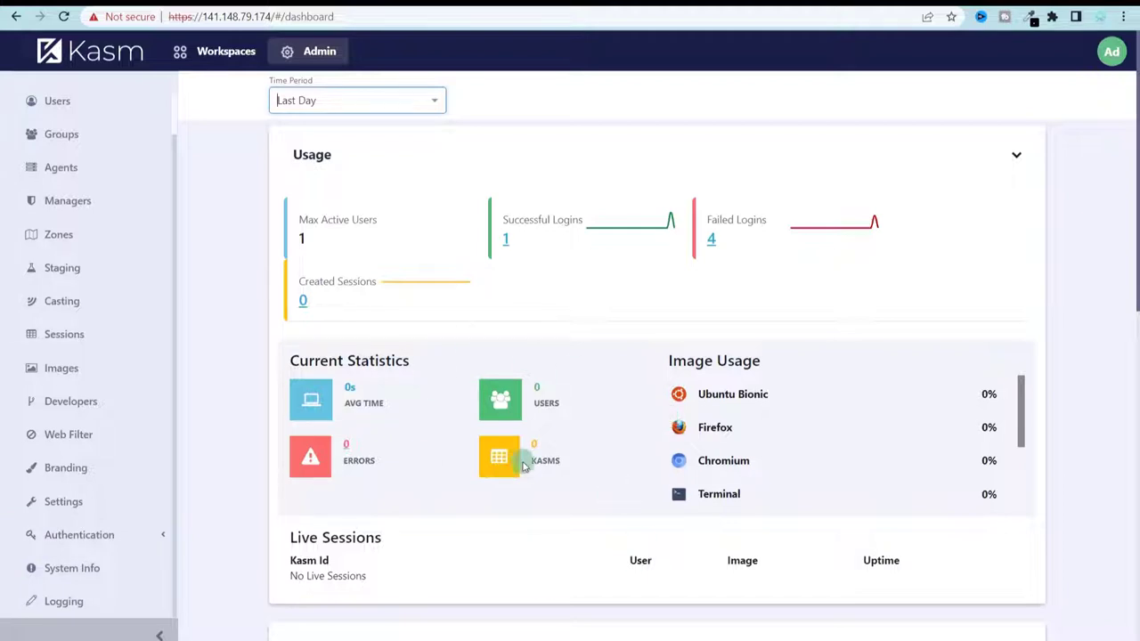
{"action": "left_click", "coordinate": [228, 55]}
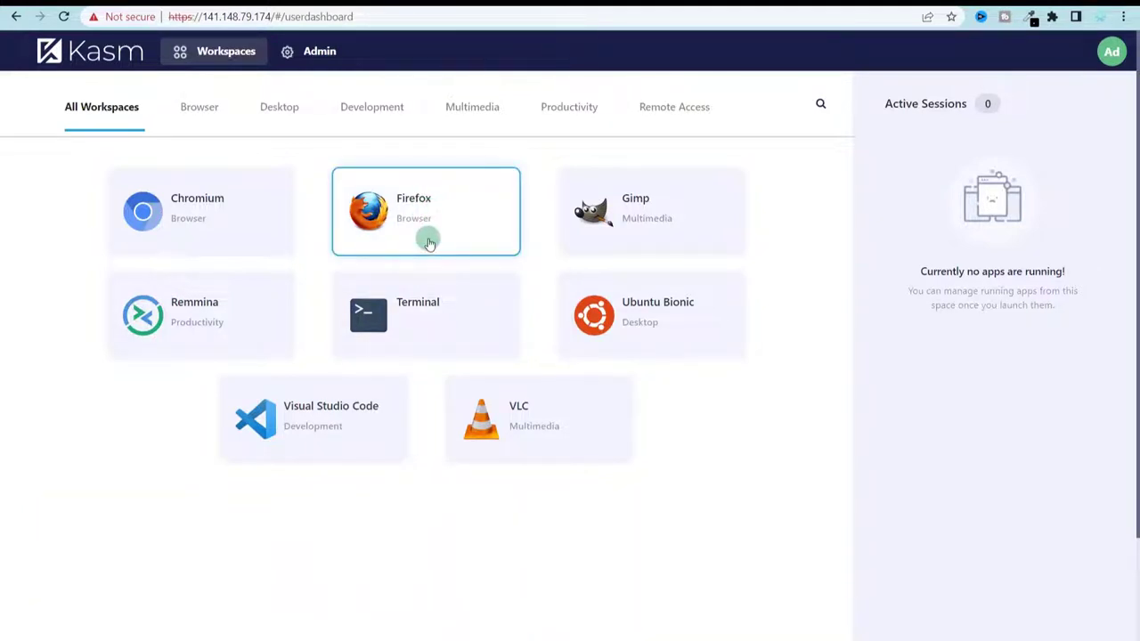
- Launch an isolated Firefox session and search 'whats my ip', which shows 141.148.79.174
{"action": "left_click", "coordinate": [428, 242]}
{"action": "left_click", "coordinate": [562, 394]}
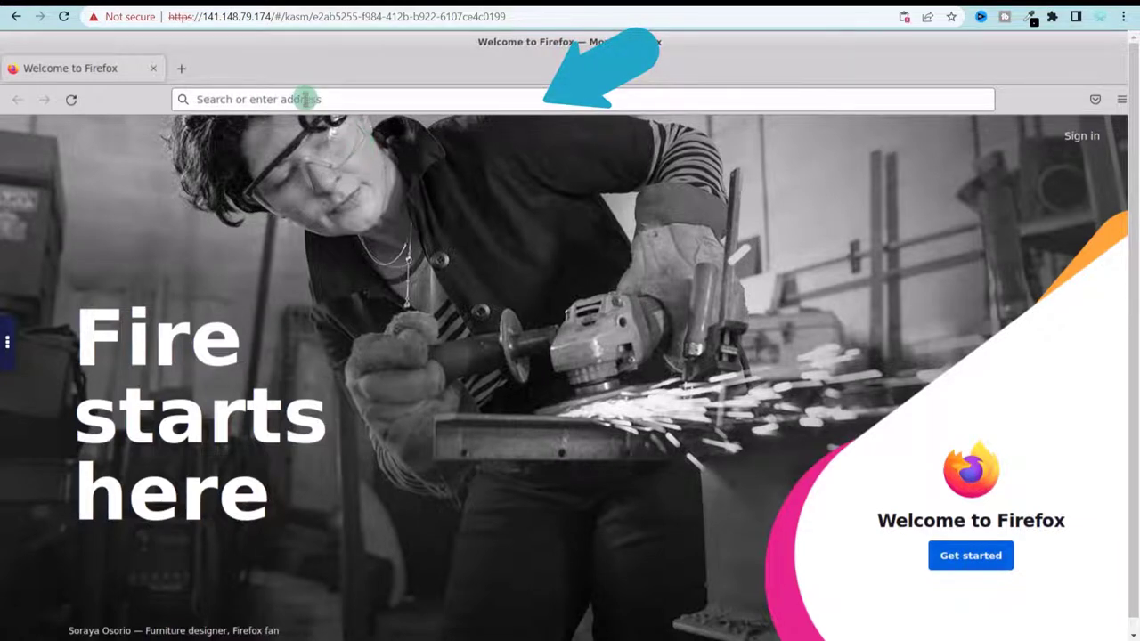
{"action": "left_click", "coordinate": [305, 99]}
{"action": "type", "text": "whats my u"}
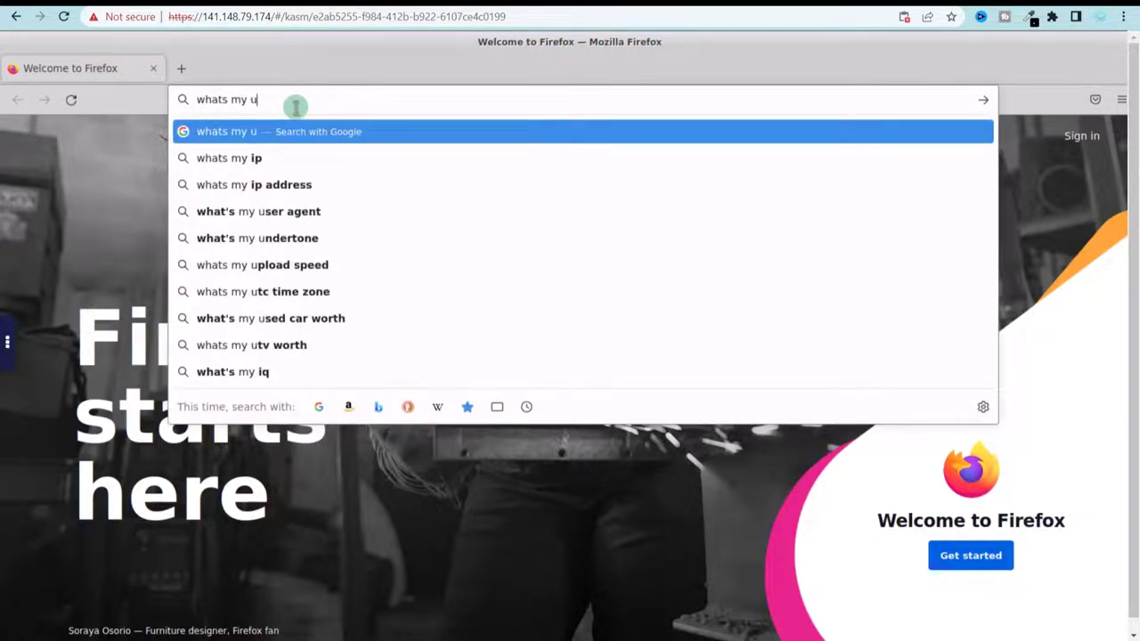
{"action": "key", "text": "BackSpace"}
{"action": "type", "text": "ip"}
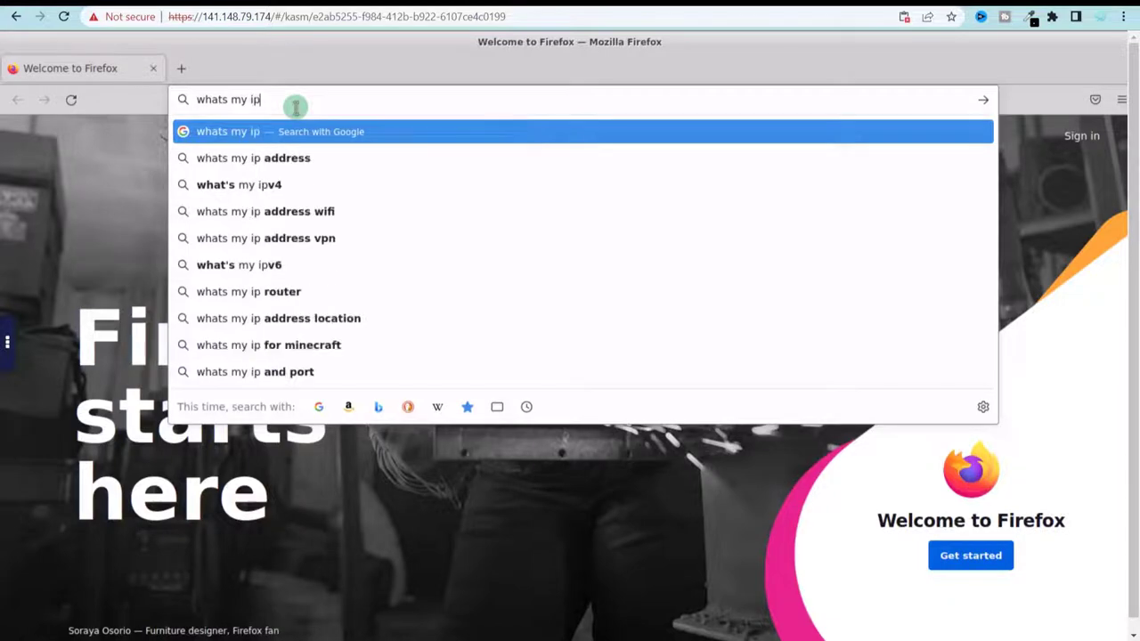
{"action": "key", "text": "Return"}
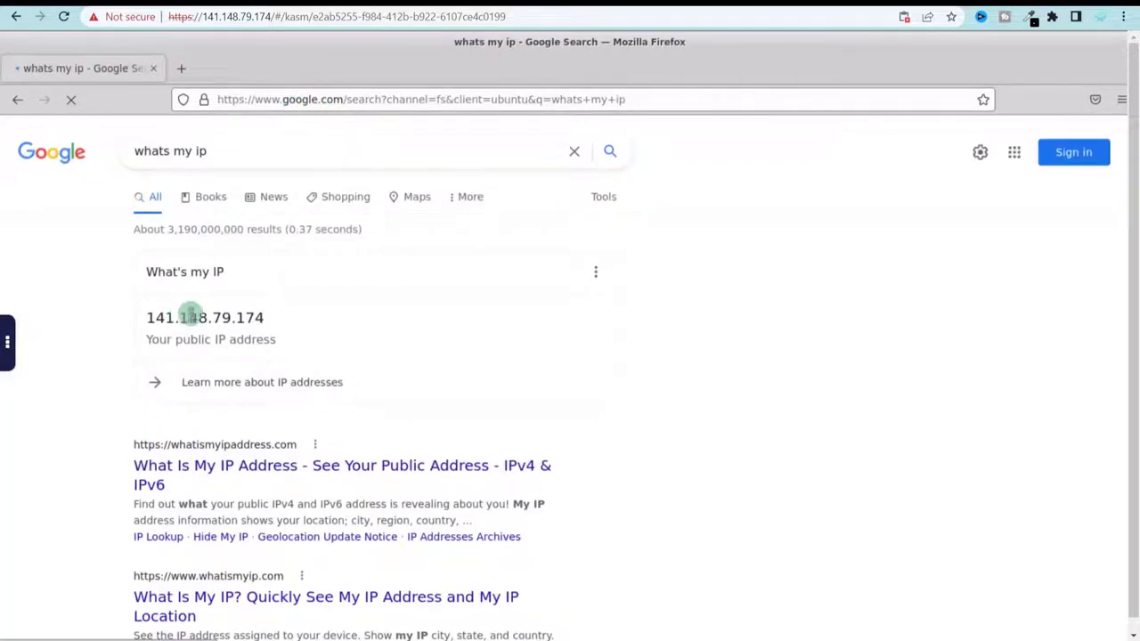
- Search 'whats my my ip' in a new local browser tab to compare the local public IP
{"action": "key", "text": "ctrl+t"}
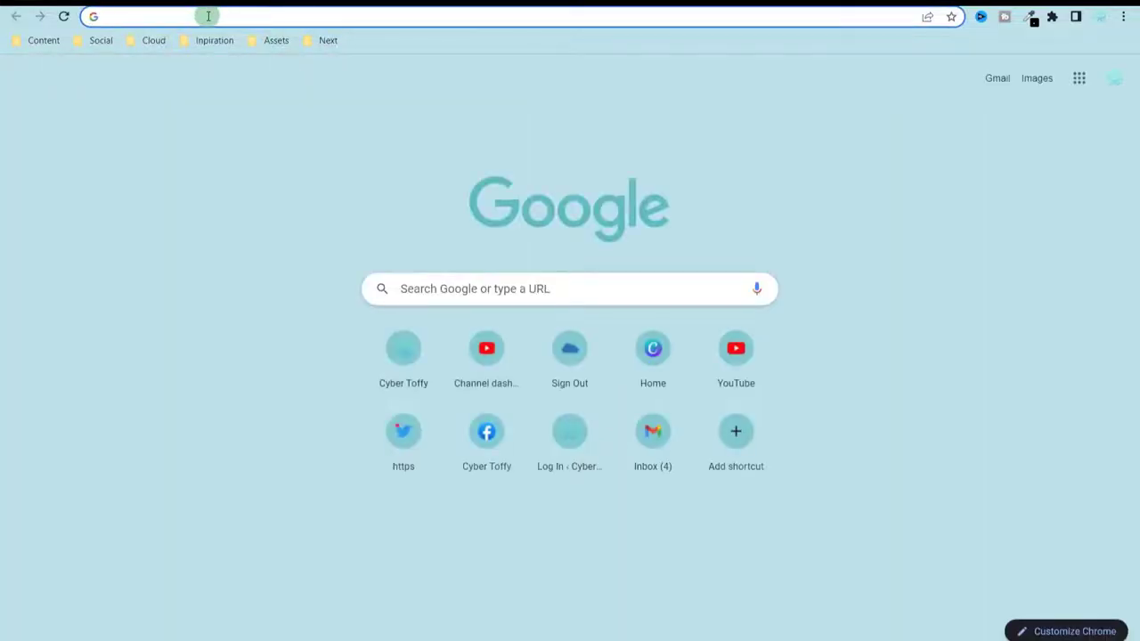
{"action": "type", "text": "whats my my ip"}
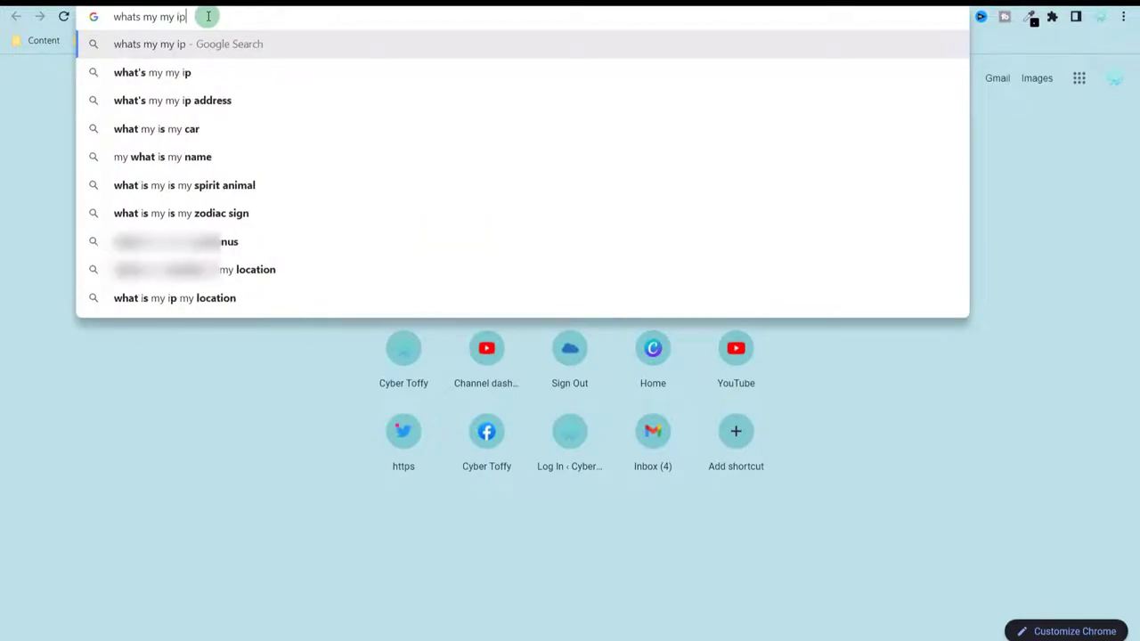
{"action": "key", "text": "Return"}
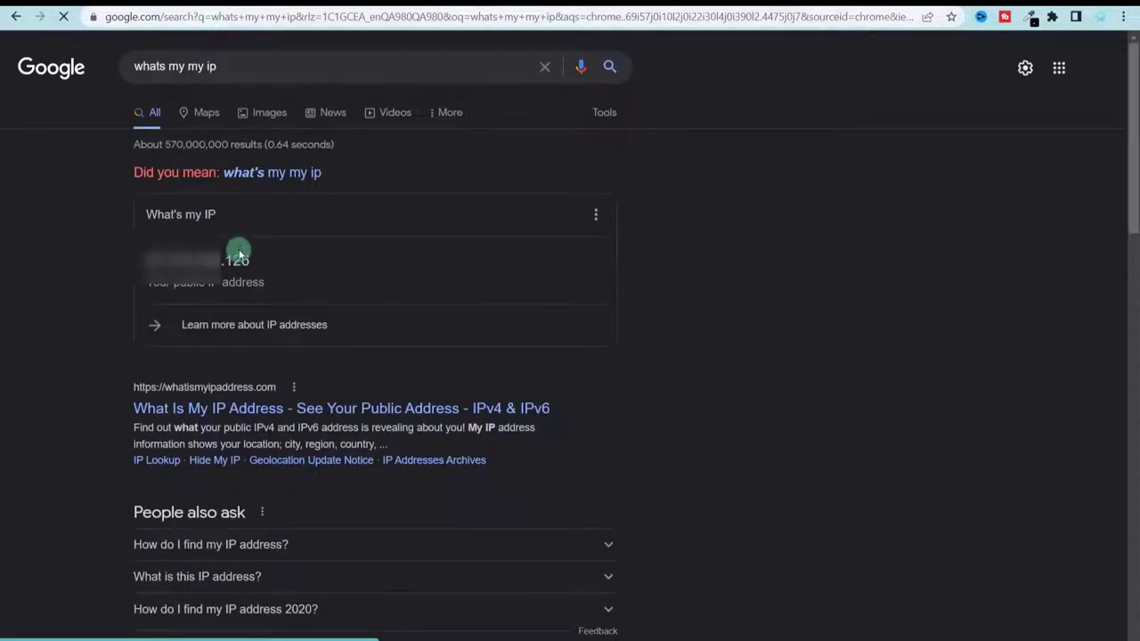
{"action": "double_click", "coordinate": [238, 259]}
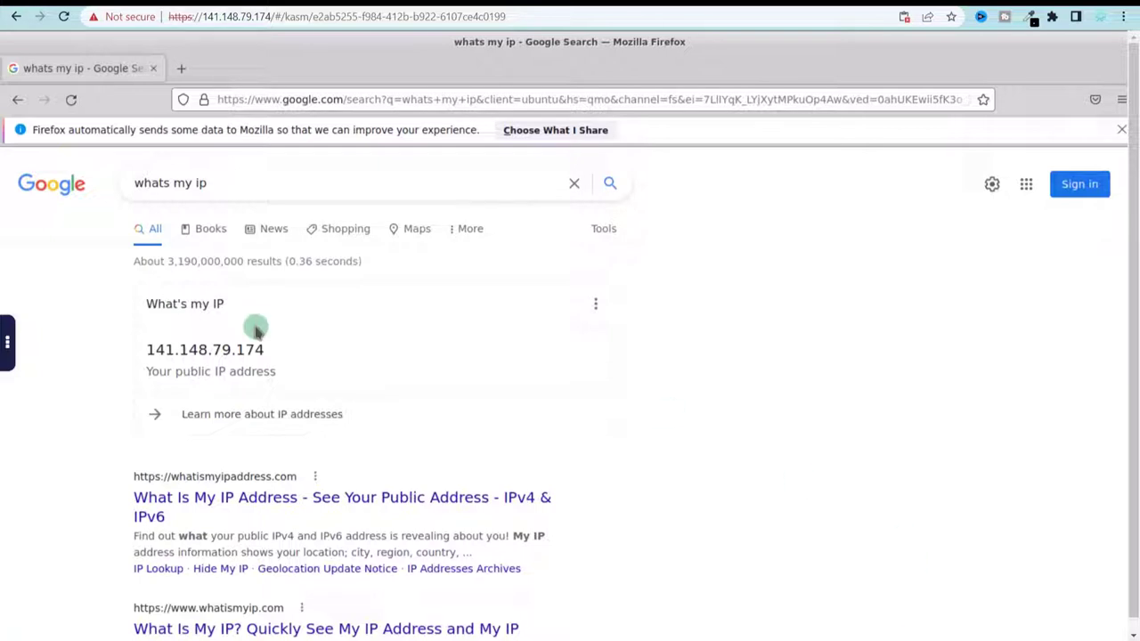
- Search 'virus downd', open the IKARUS page and download the eicar_com.zip test virus
{"action": "triple_click", "coordinate": [126, 183]}
{"action": "type", "text": "virus "}
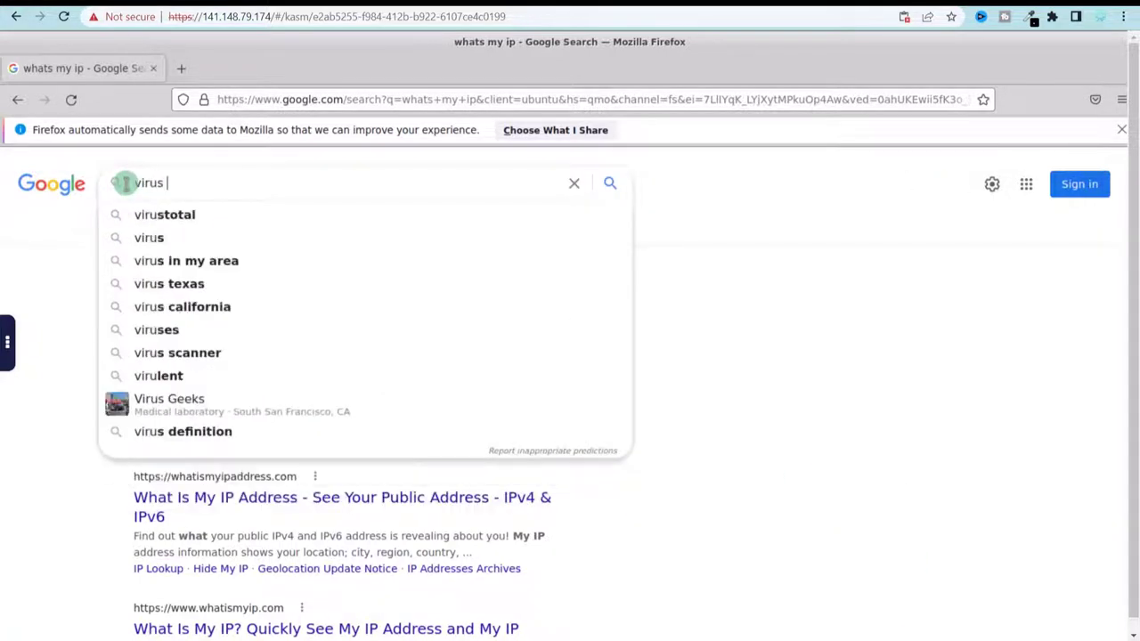
{"action": "type", "text": "downd"}
{"action": "key", "text": "Return"}
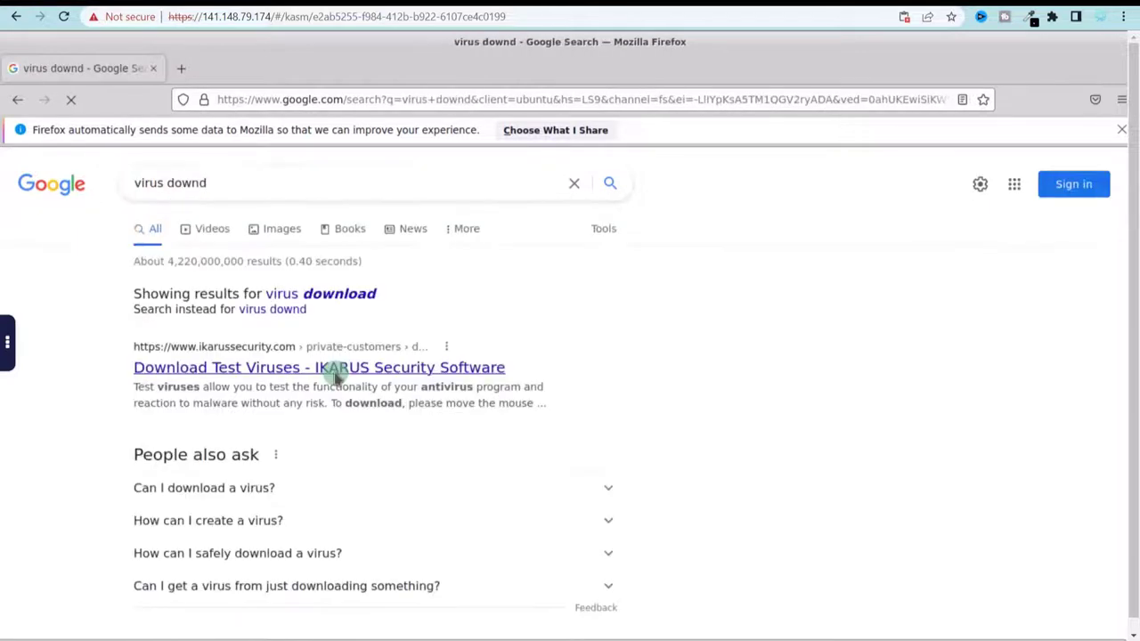
{"action": "left_click", "coordinate": [209, 383]}
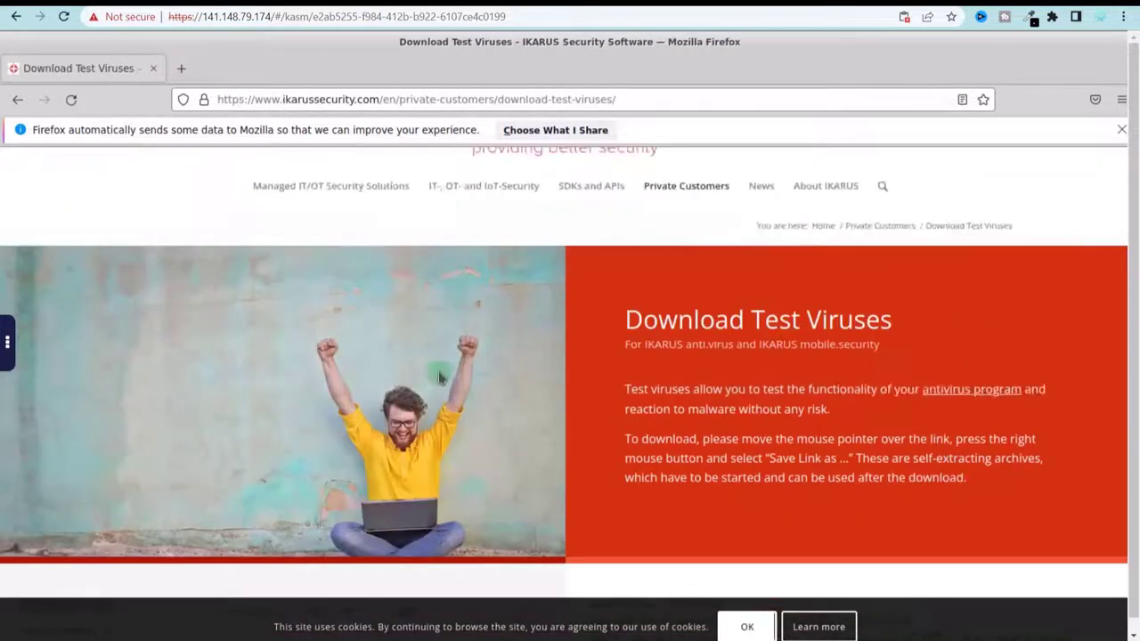
{"action": "scroll", "coordinate": [539, 325], "scroll_direction": "down", "scroll_amount": 10}
{"action": "left_click", "coordinate": [112, 374]}
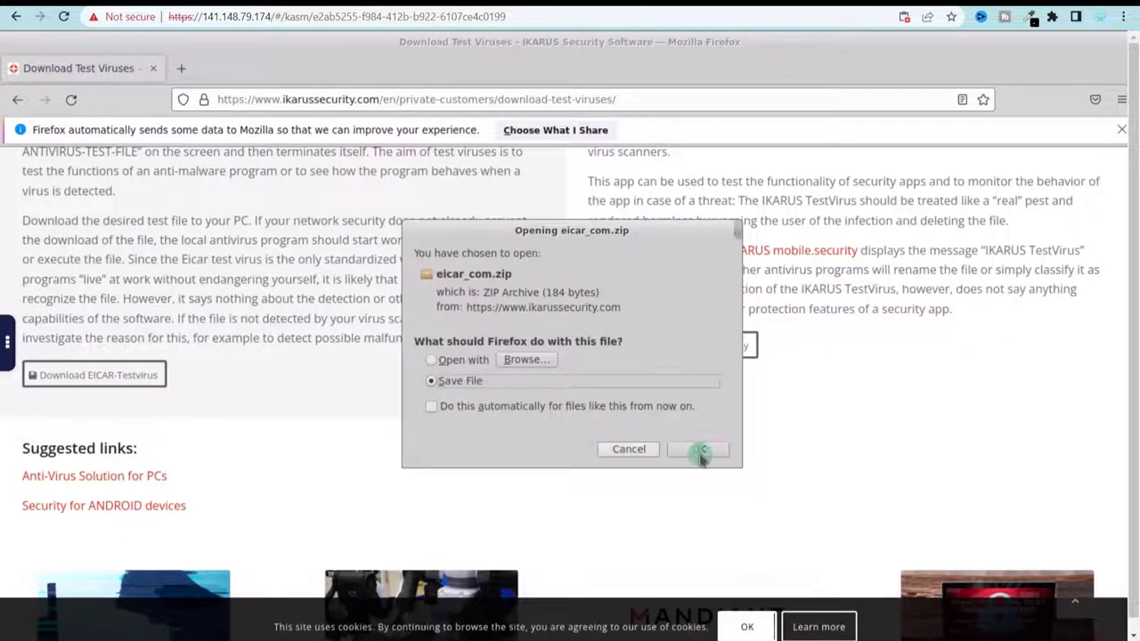
{"action": "left_click", "coordinate": [700, 451]}
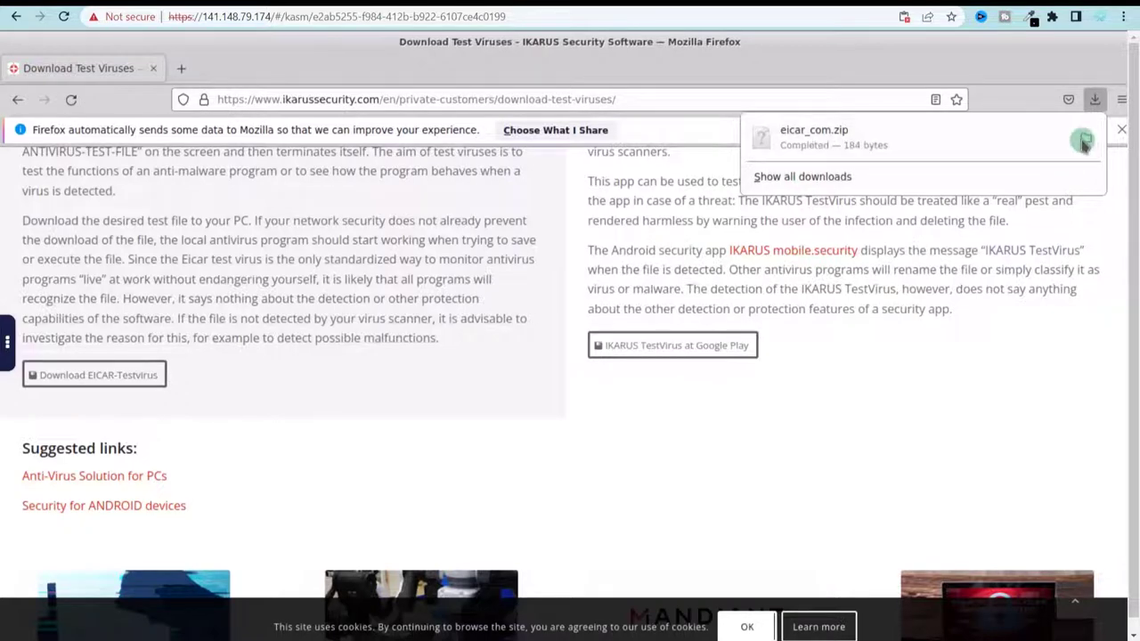
- Show eicar_com.zip in its download folder and try to open it
{"action": "left_click", "coordinate": [1085, 140]}
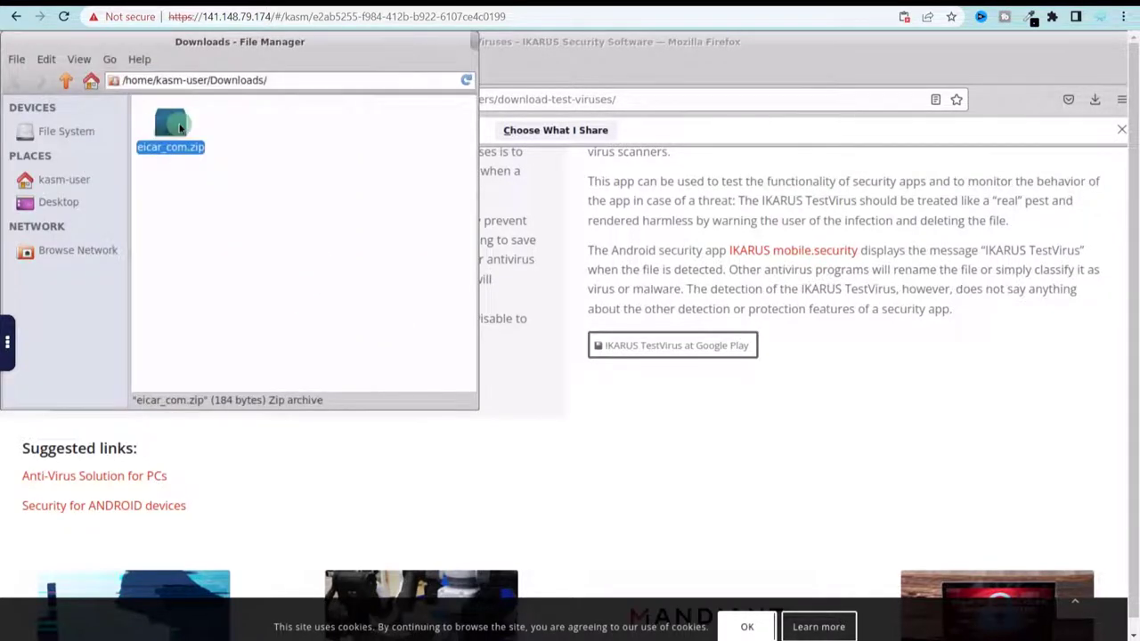
{"action": "double_click", "coordinate": [180, 129]}
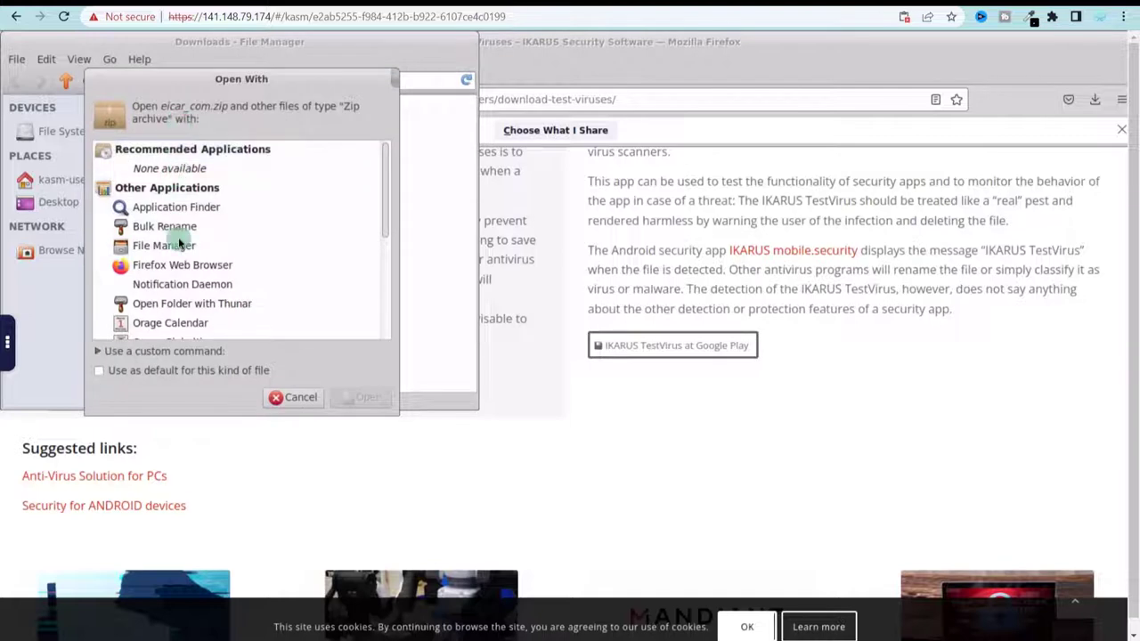
{"action": "double_click", "coordinate": [213, 290]}
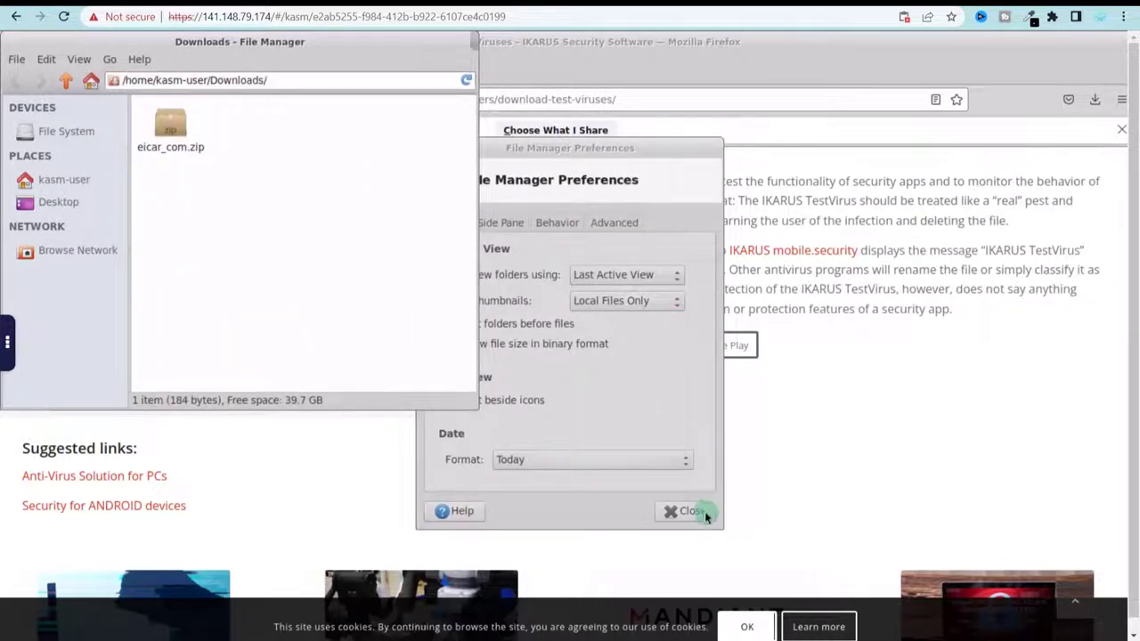
{"action": "left_click", "coordinate": [693, 511]}
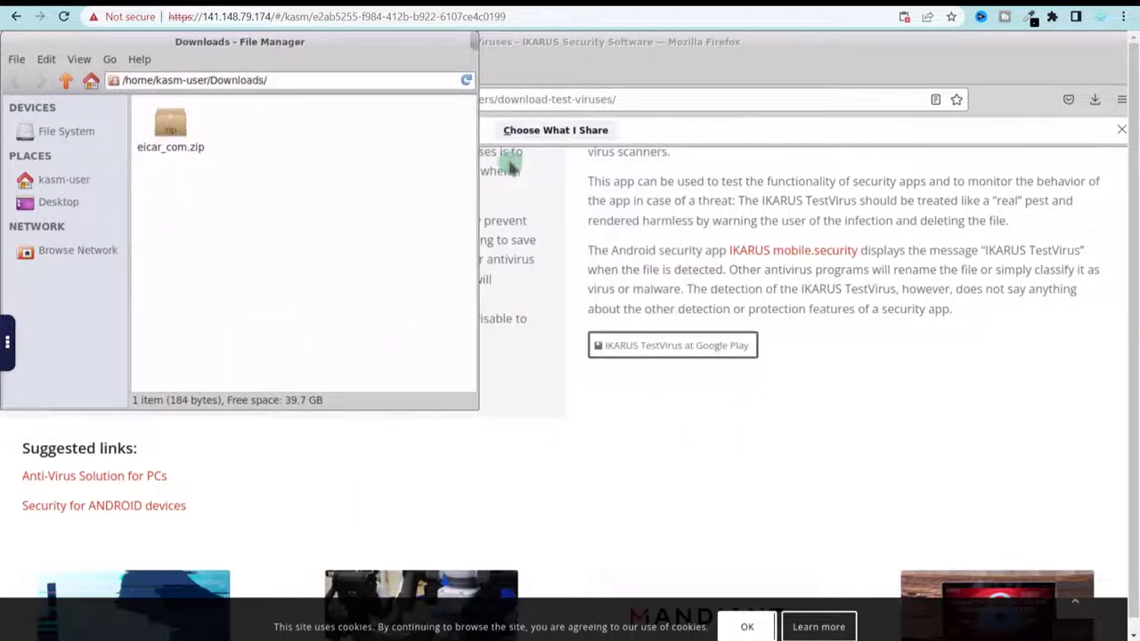
- Delete the Firefox session from the Kasm control panel
{"action": "left_click", "coordinate": [8, 347]}
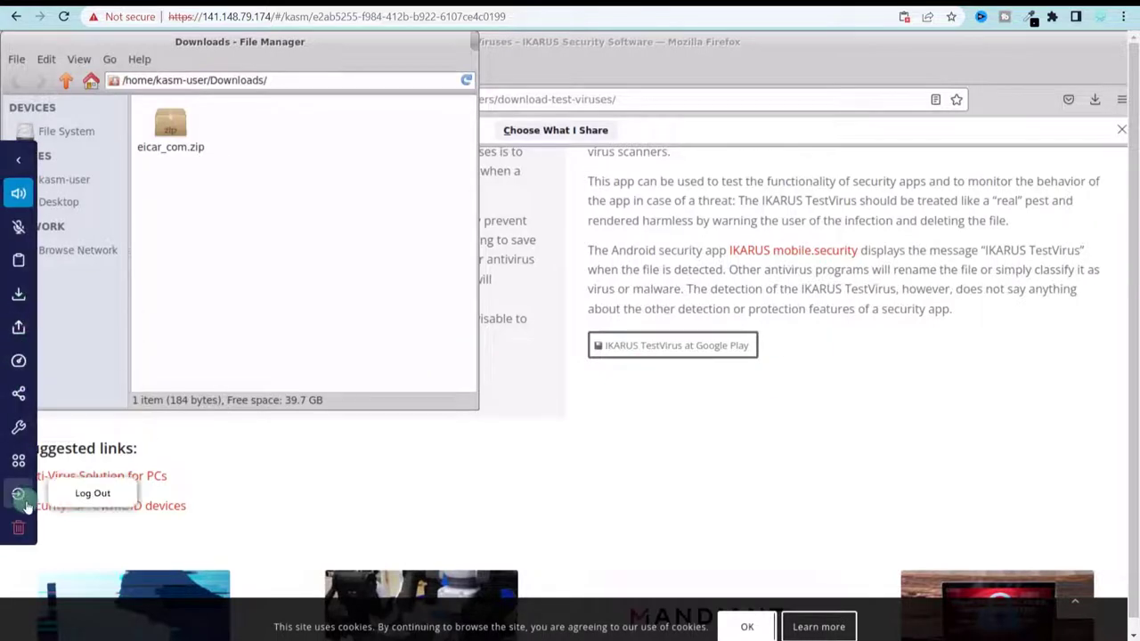
{"action": "left_click", "coordinate": [24, 533]}
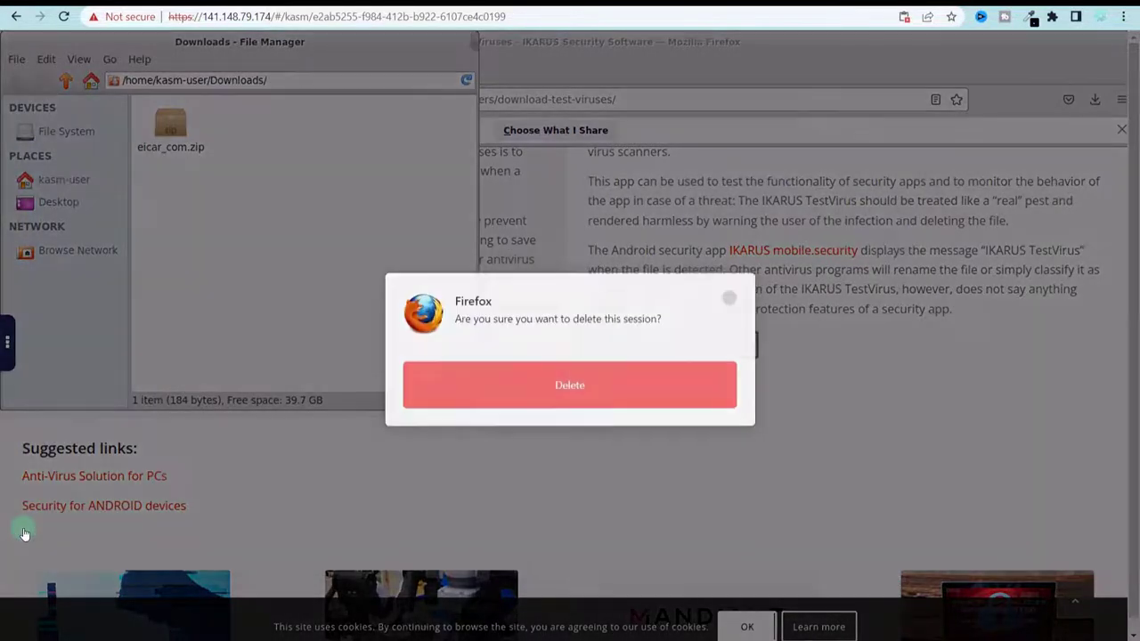
{"action": "left_click", "coordinate": [577, 401]}
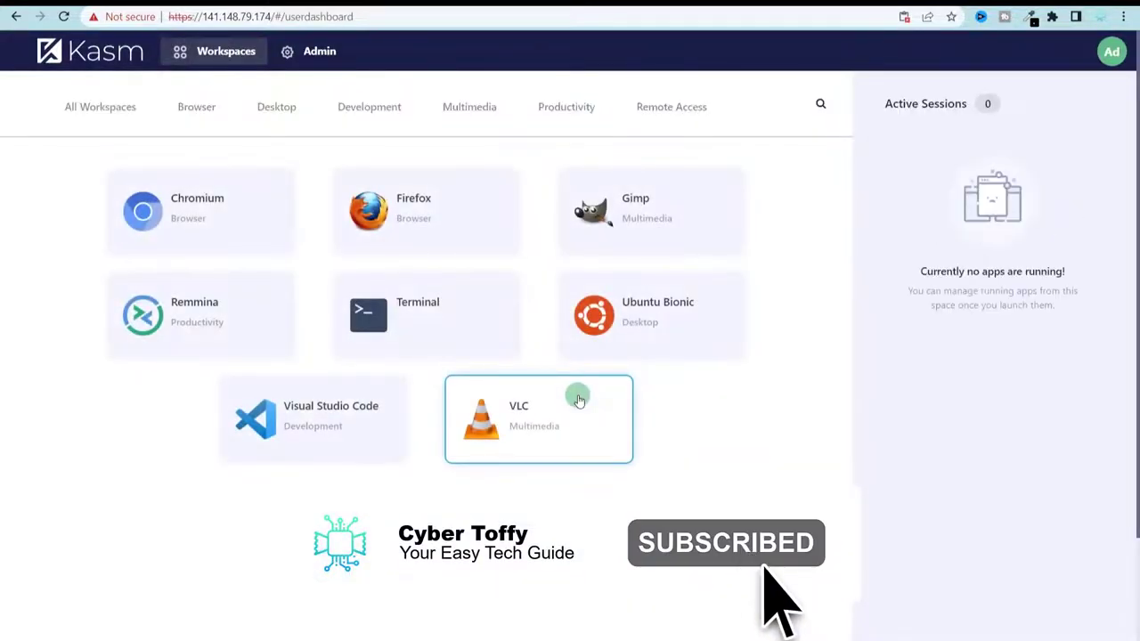
- Launch an Ubuntu Bionic desktop session from the Workspaces page
{"action": "left_click", "coordinate": [422, 209]}
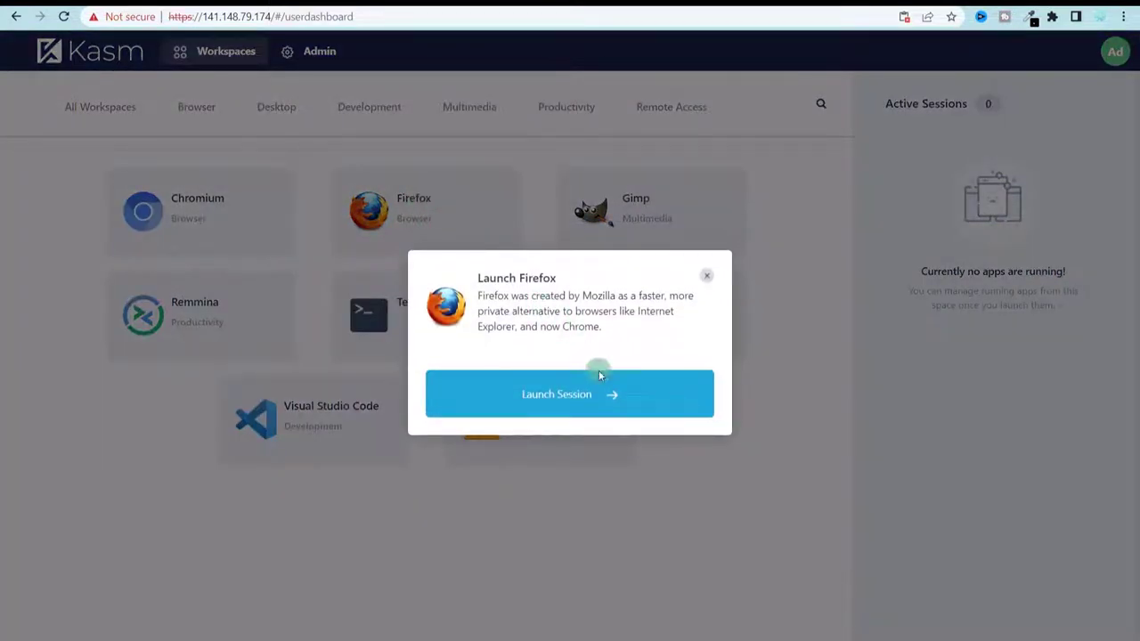
{"action": "left_click", "coordinate": [602, 392]}
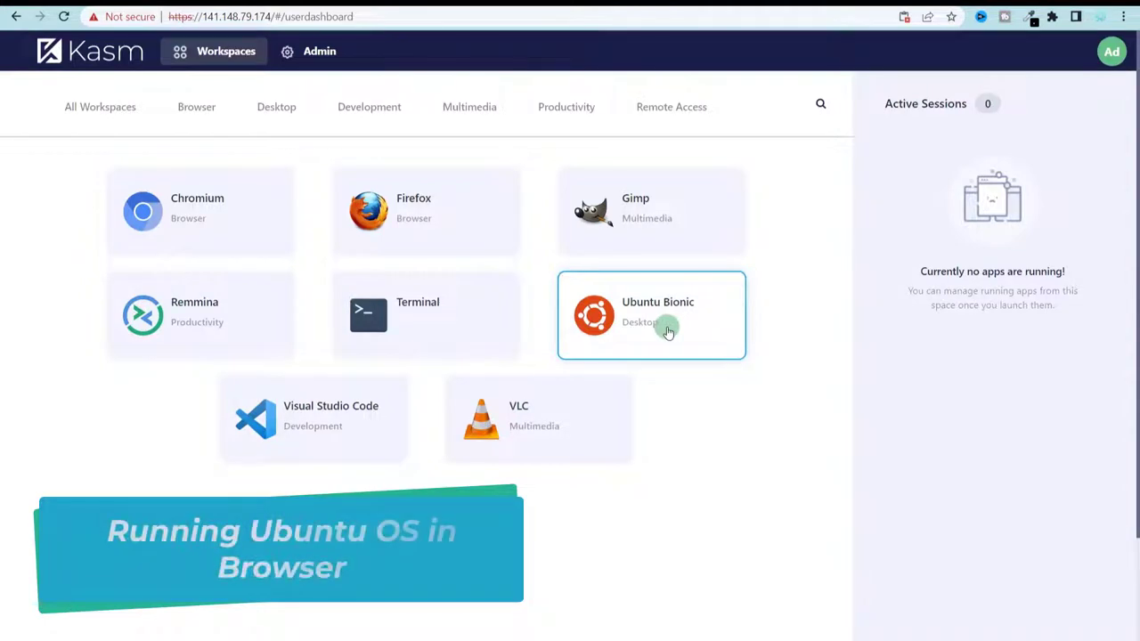
{"action": "left_click", "coordinate": [668, 331]}
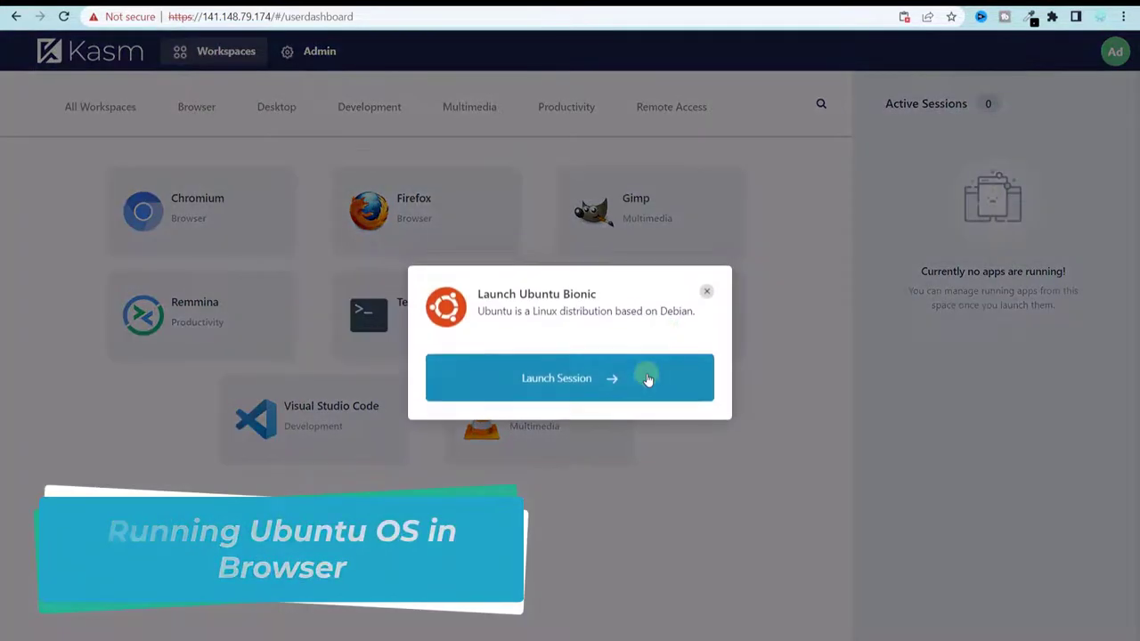
{"action": "left_click", "coordinate": [647, 376]}
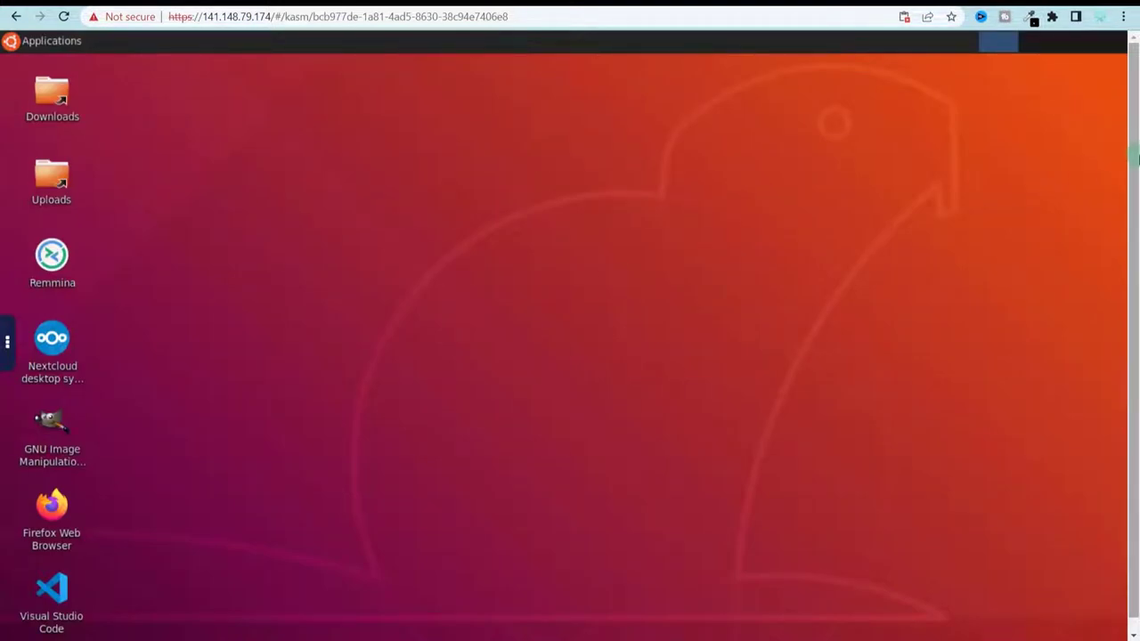
- Look over the desktop shortcuts for GIMP, Firefox and Visual Studio Code
{"action": "left_click_drag", "start_coordinate": [1134, 147], "coordinate": [1135, 204]}
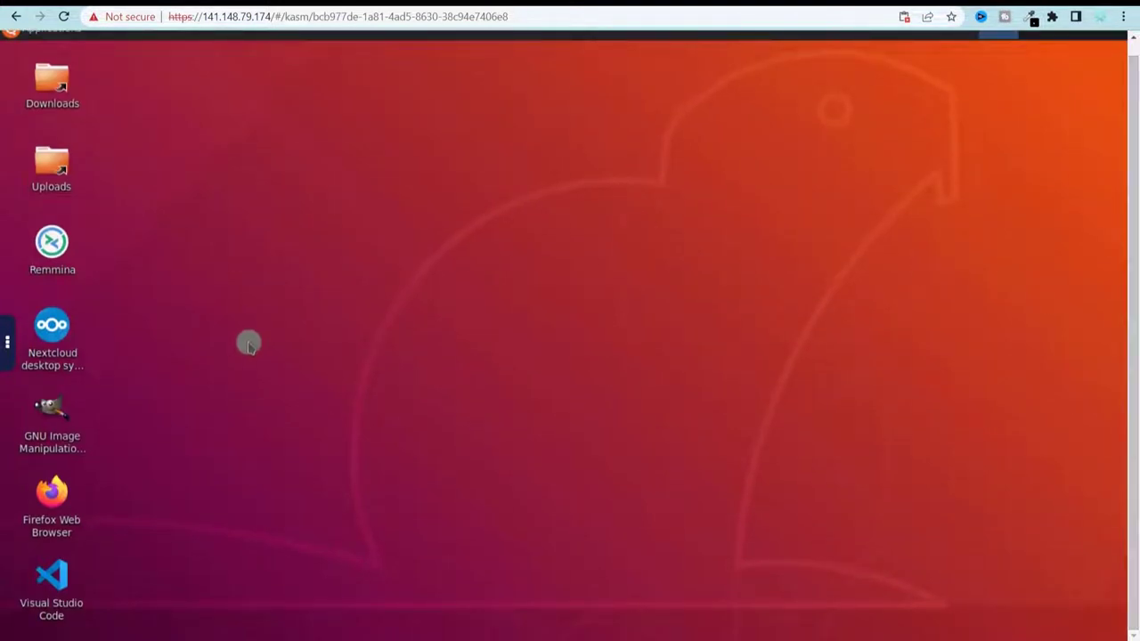
{"action": "left_click", "coordinate": [71, 420]}
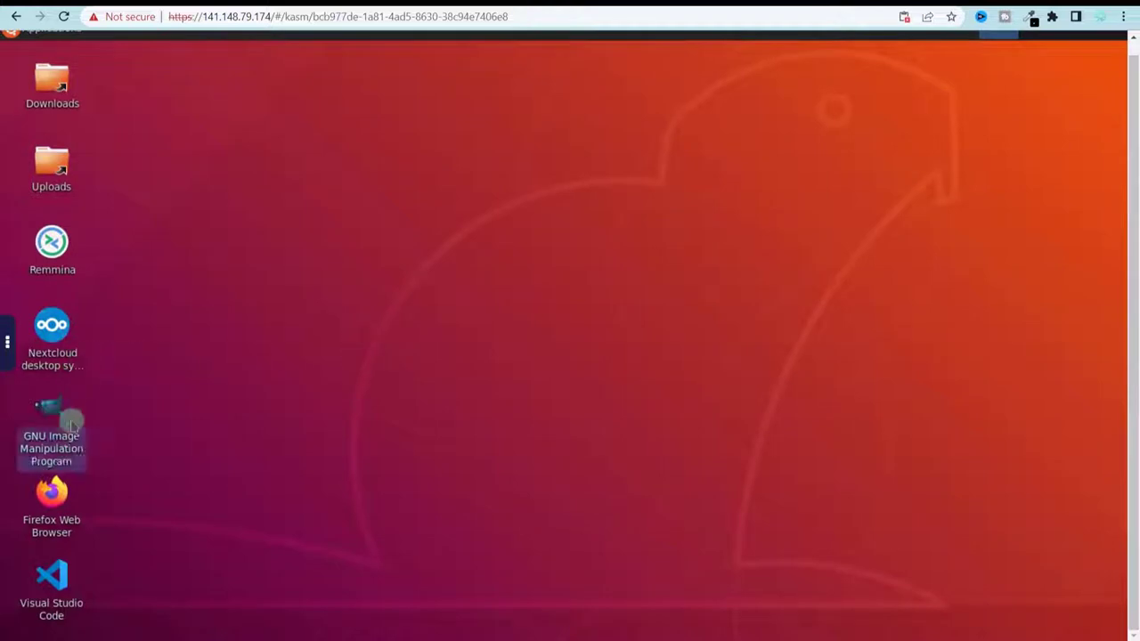
{"action": "left_click", "coordinate": [52, 499]}
{"action": "left_click", "coordinate": [52, 579]}
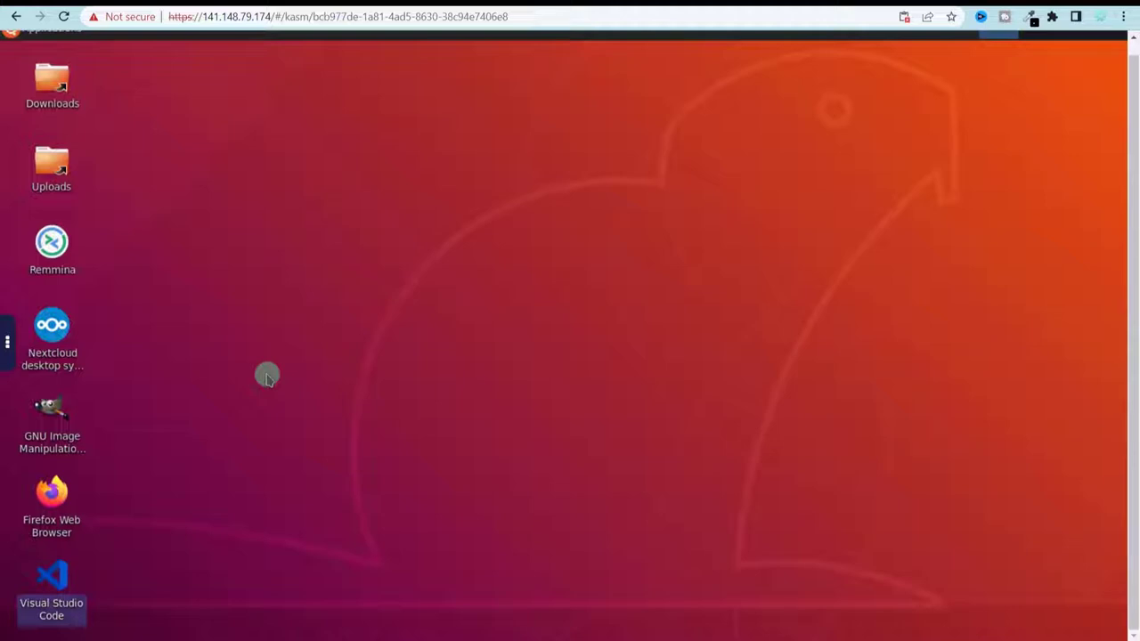
{"action": "left_click", "coordinate": [232, 539]}
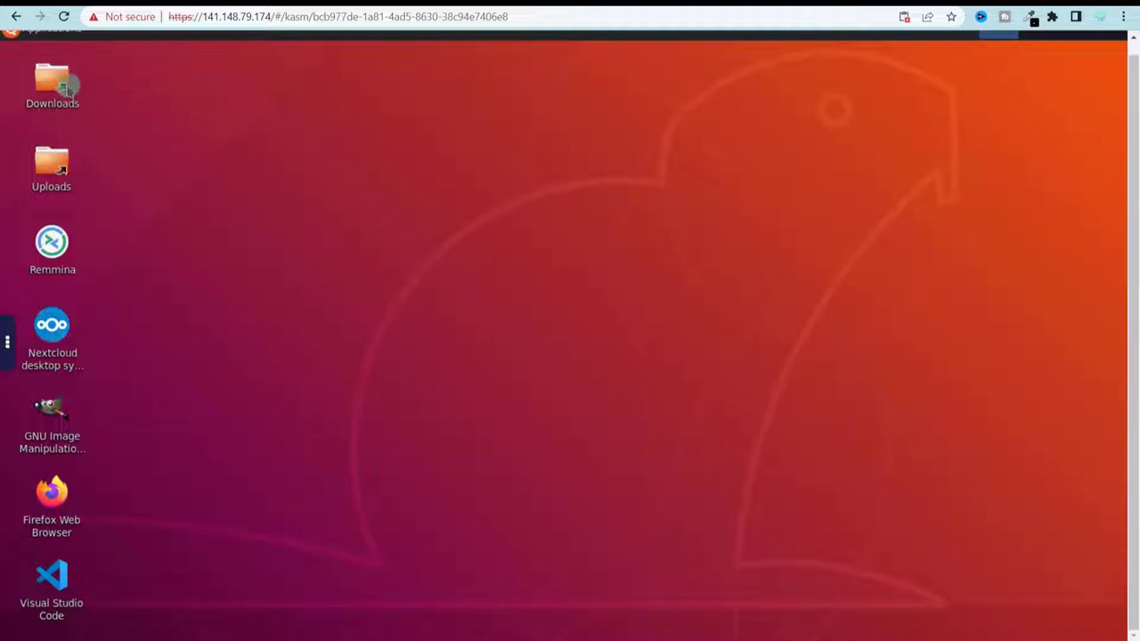
- Open Downloads, browse File System into the dev folder, then close the file manager
{"action": "double_click", "coordinate": [55, 82]}
{"action": "left_click", "coordinate": [51, 145]}
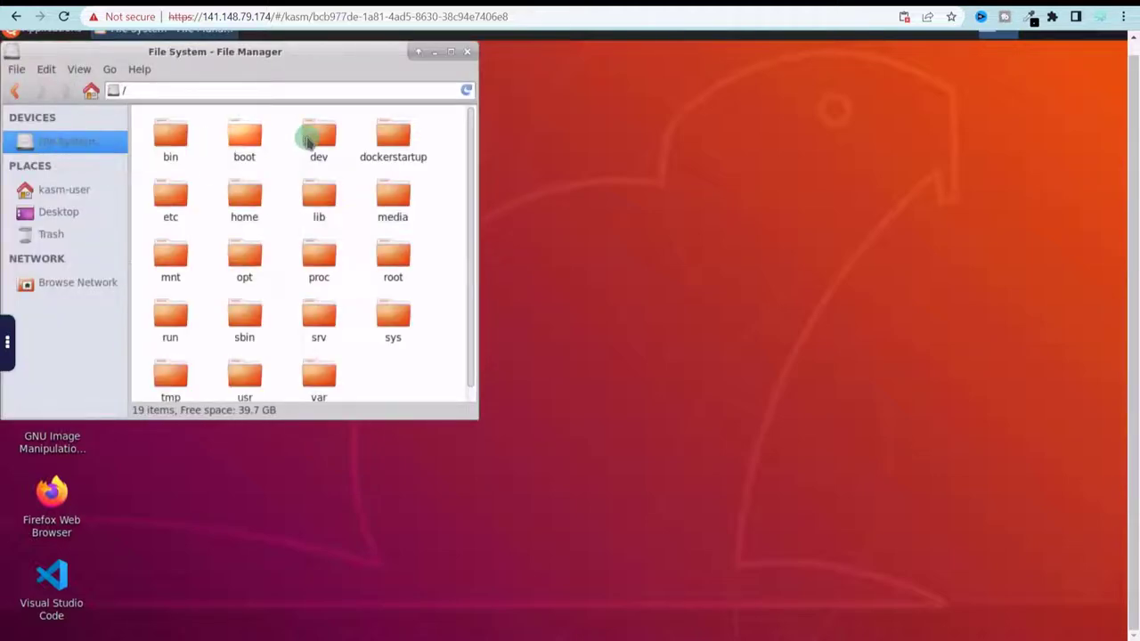
{"action": "double_click", "coordinate": [317, 138]}
{"action": "left_click", "coordinate": [466, 53]}
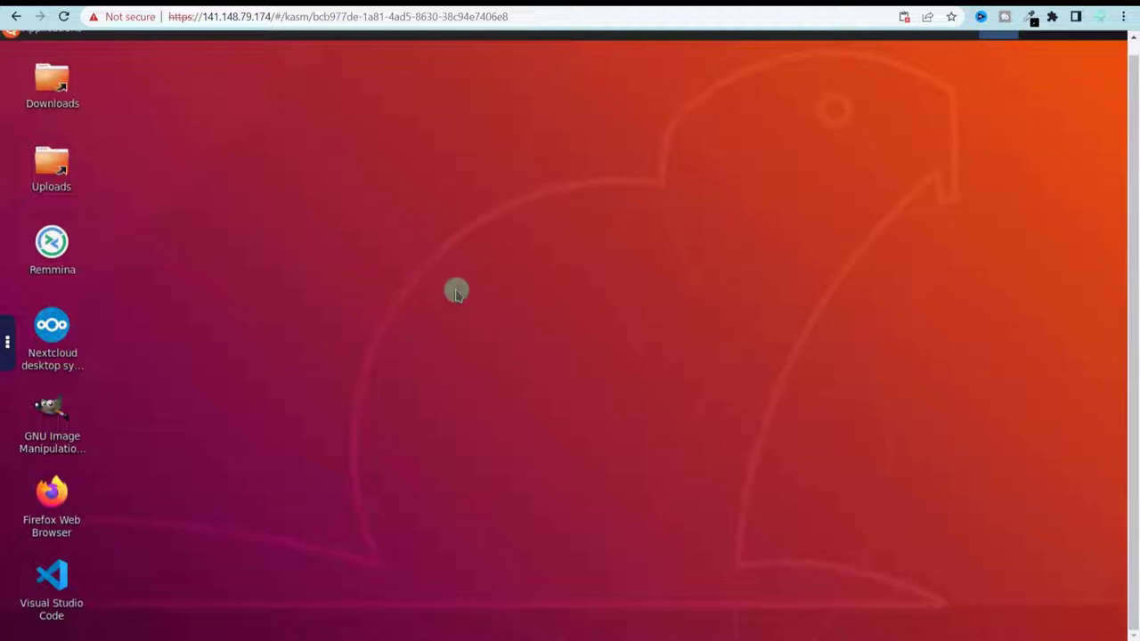
- Delete the Ubuntu Bionic session from the Kasm side panel and confirm the deletion
{"action": "left_click", "coordinate": [8, 346]}
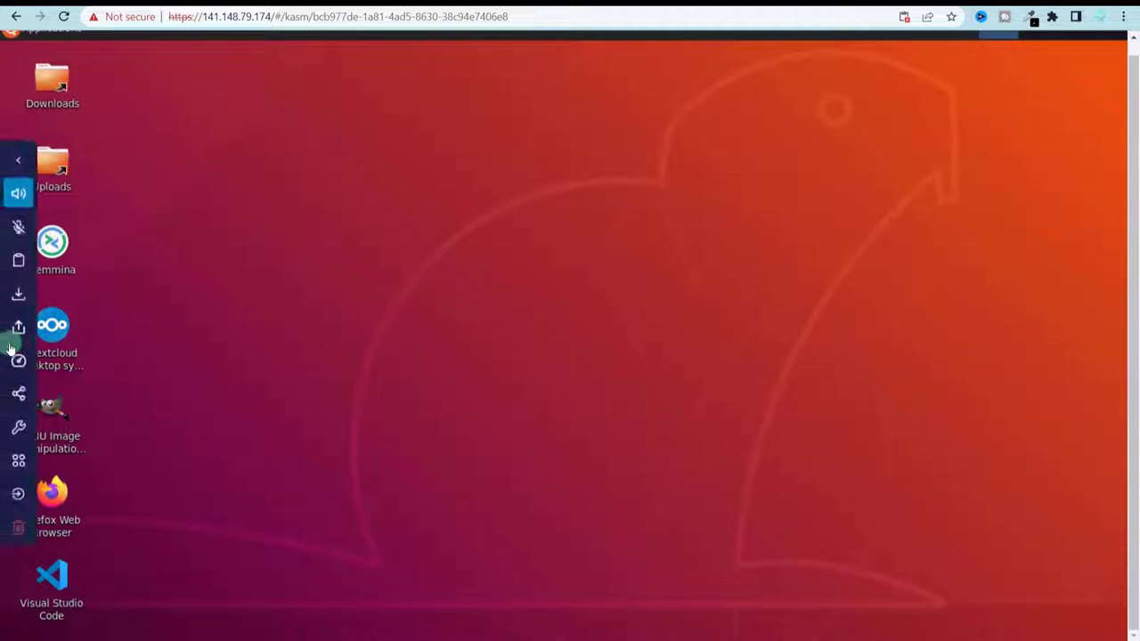
{"action": "left_click", "coordinate": [21, 537]}
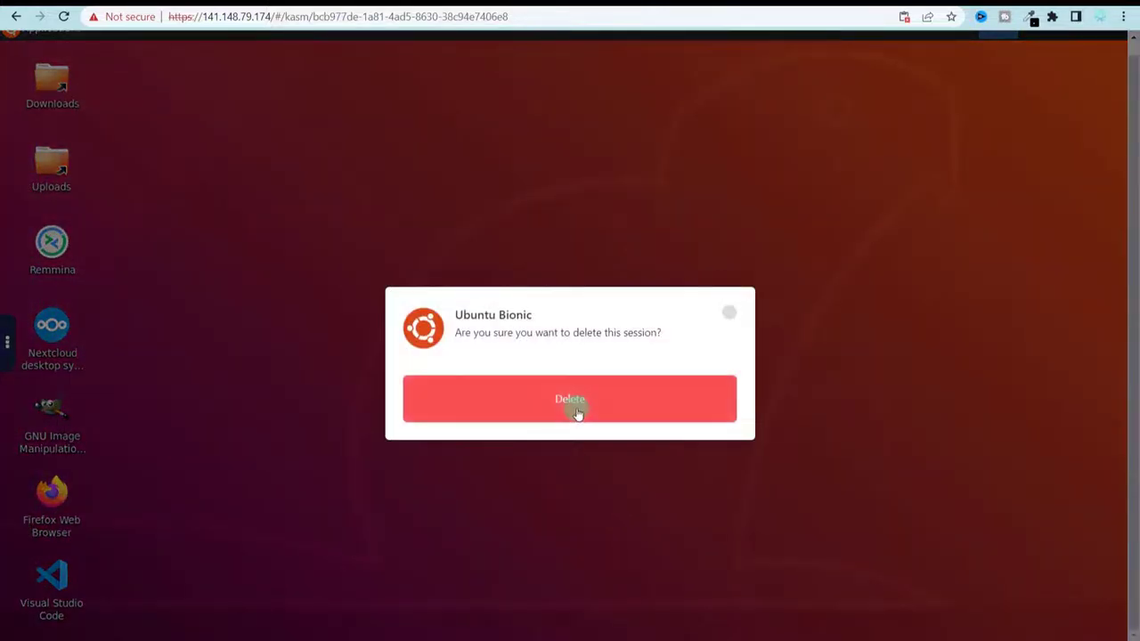
{"action": "left_click", "coordinate": [577, 414]}
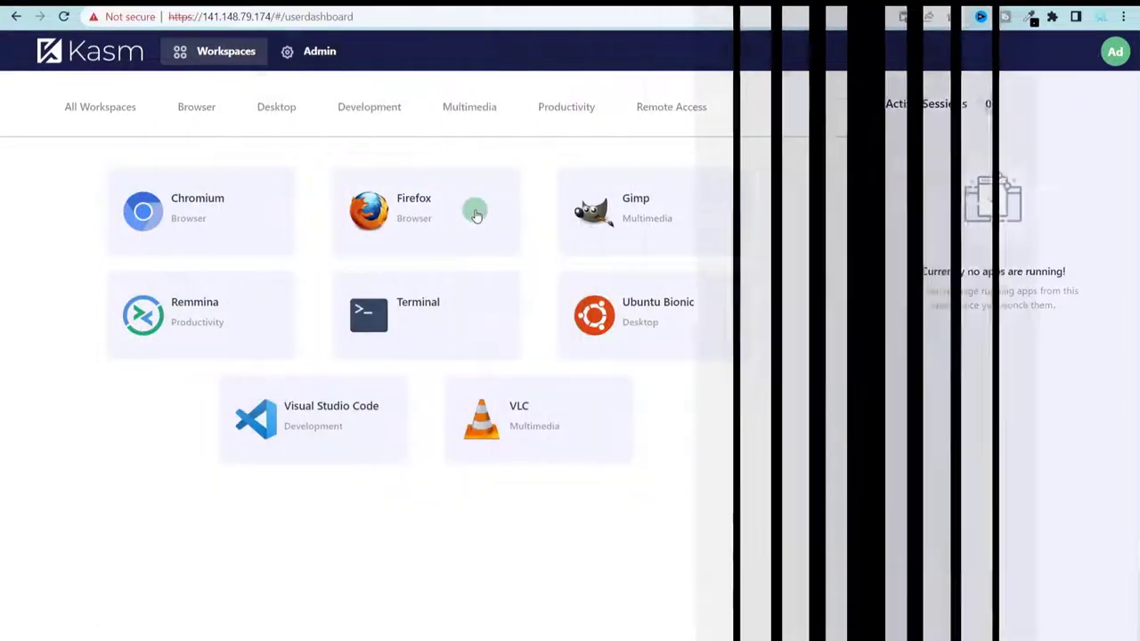
- Launch a Firefox session, load cybertofy.com, and go back to Workspaces leaving it running
{"action": "left_click", "coordinate": [475, 214]}
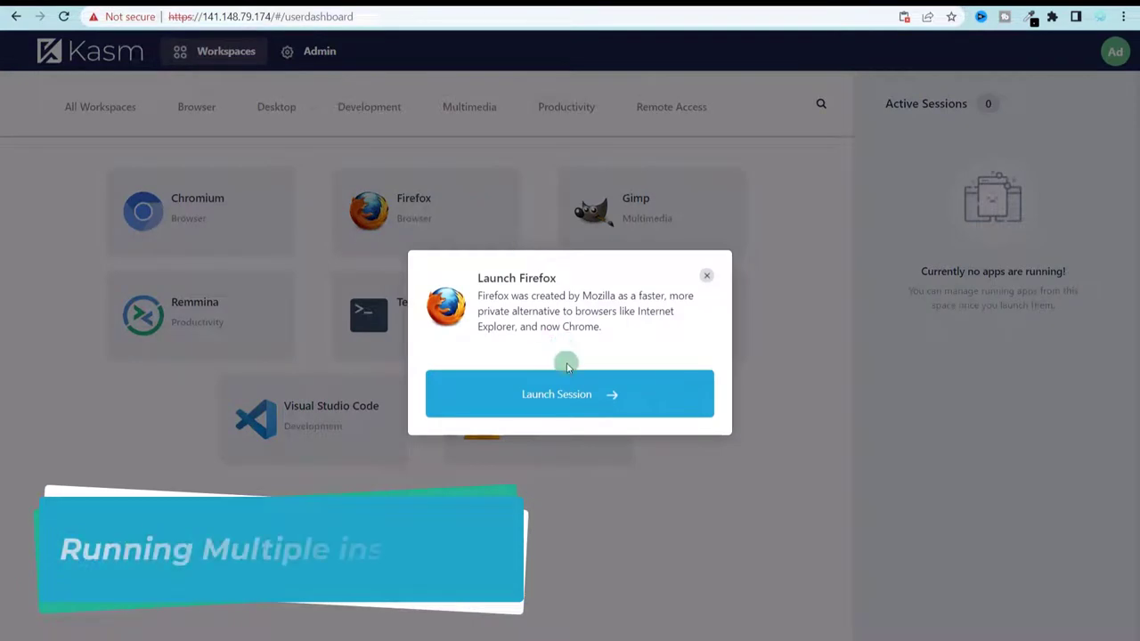
{"action": "left_click", "coordinate": [578, 401]}
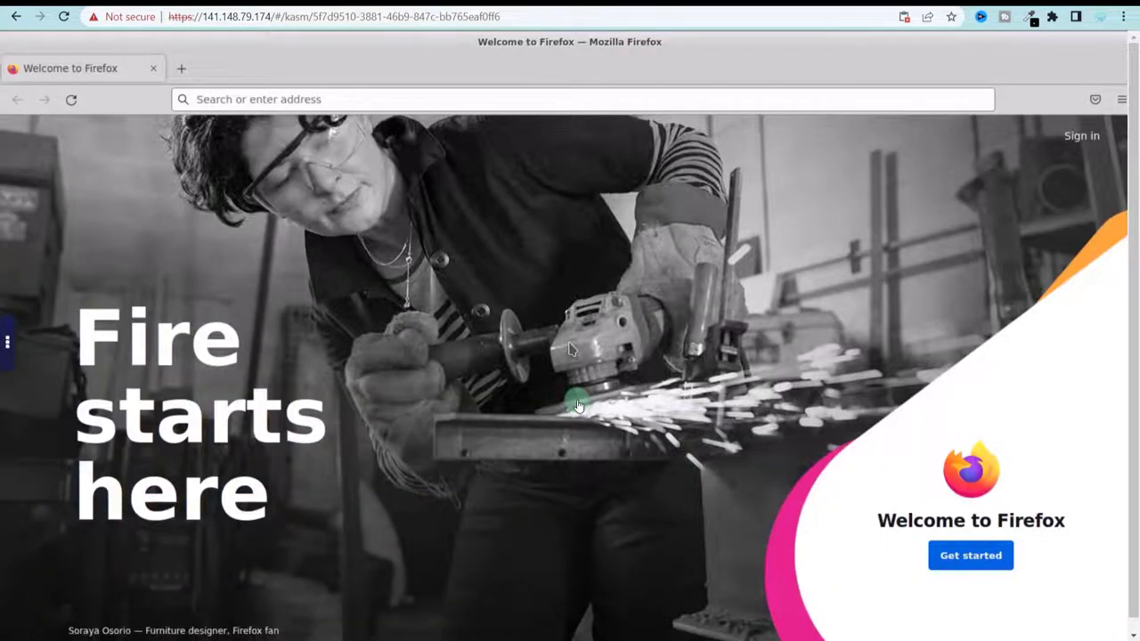
{"action": "left_click", "coordinate": [241, 102]}
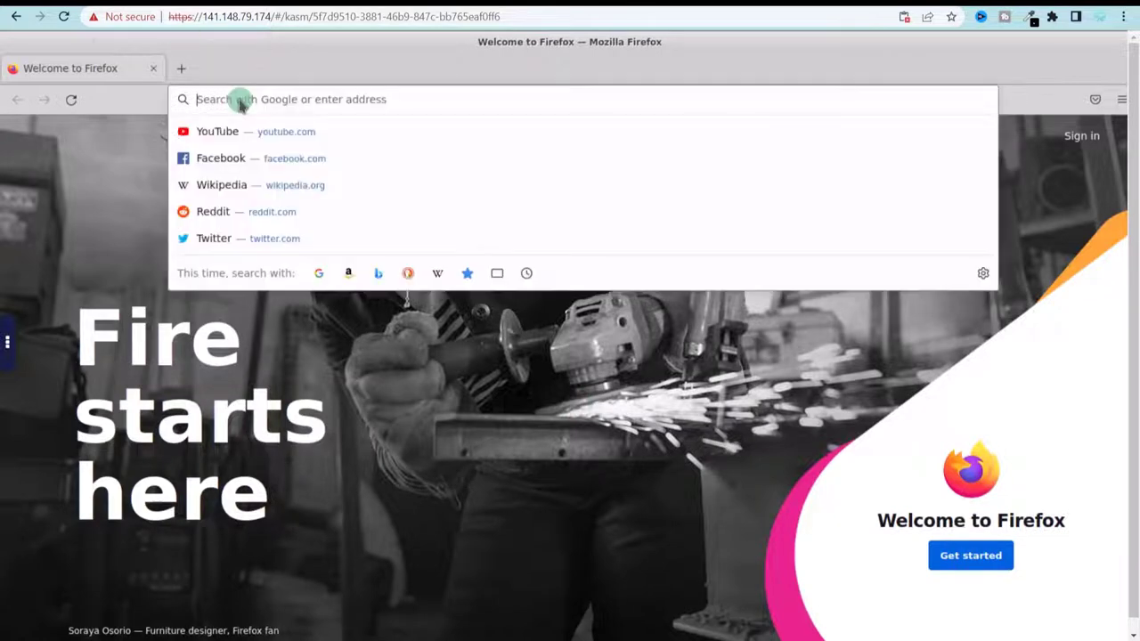
{"action": "type", "text": "cyberto"}
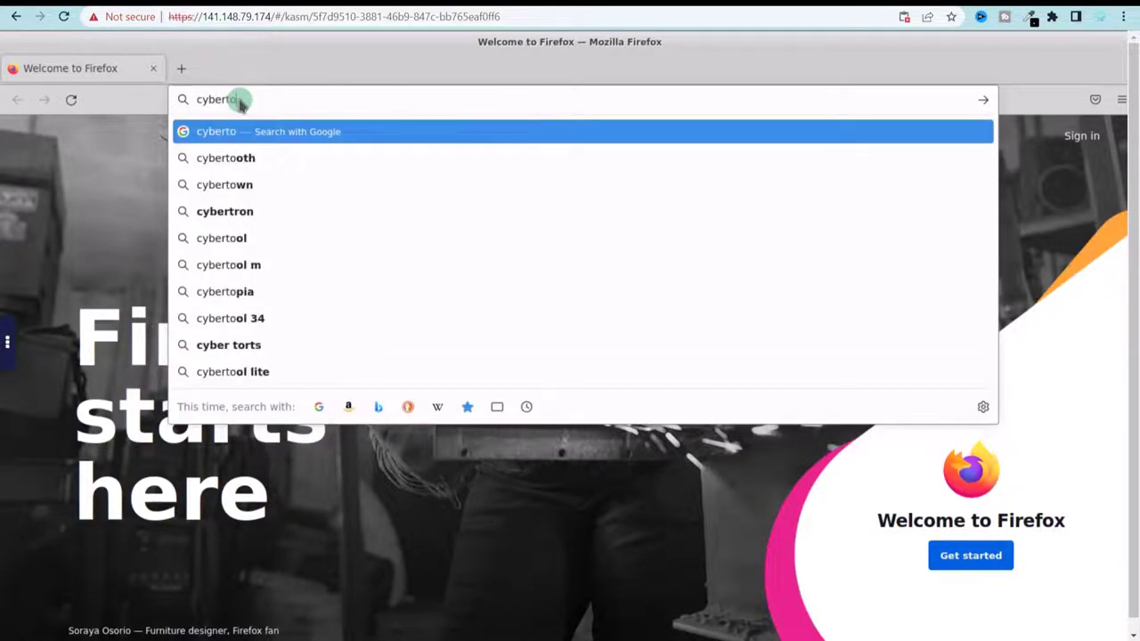
{"action": "type", "text": "fy.com"}
{"action": "key", "text": "Return"}
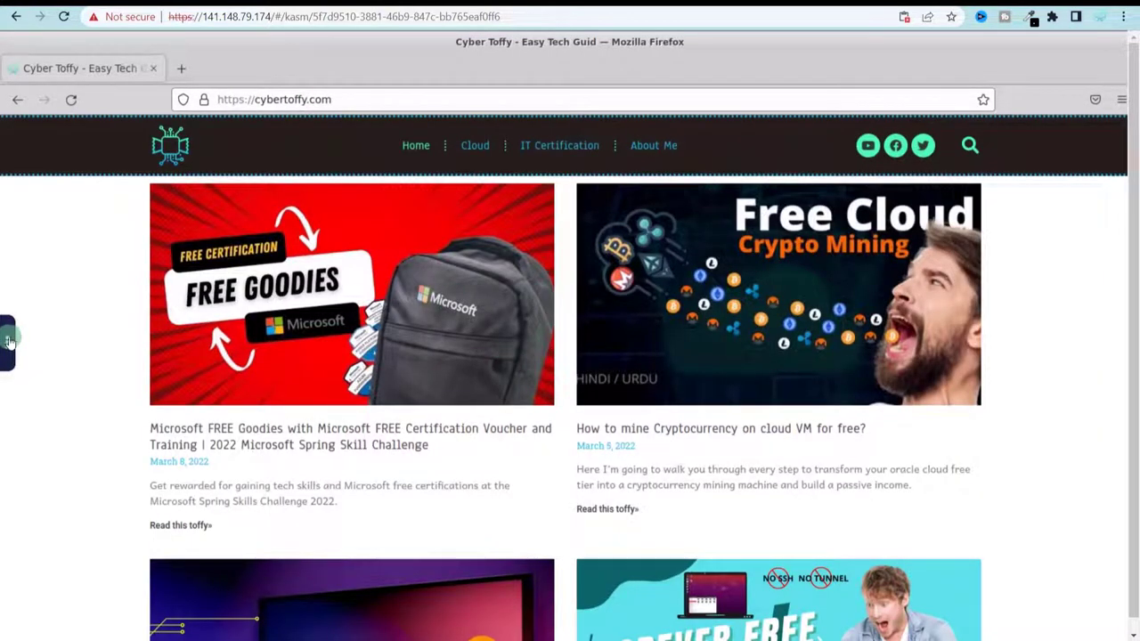
{"action": "left_click", "coordinate": [9, 341]}
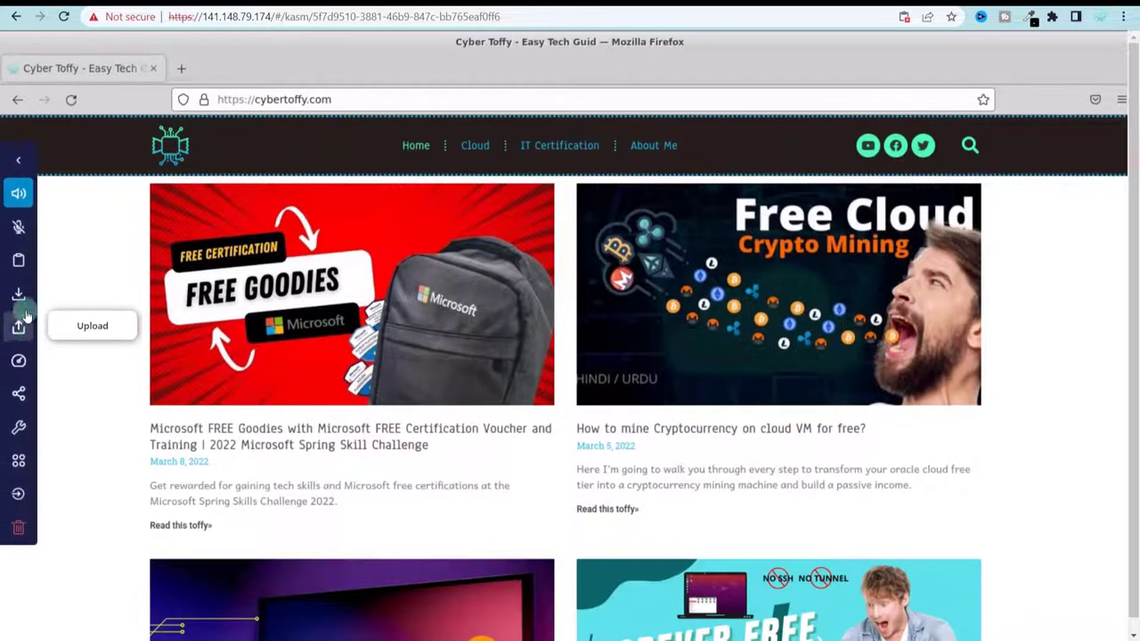
{"action": "left_click", "coordinate": [19, 464]}
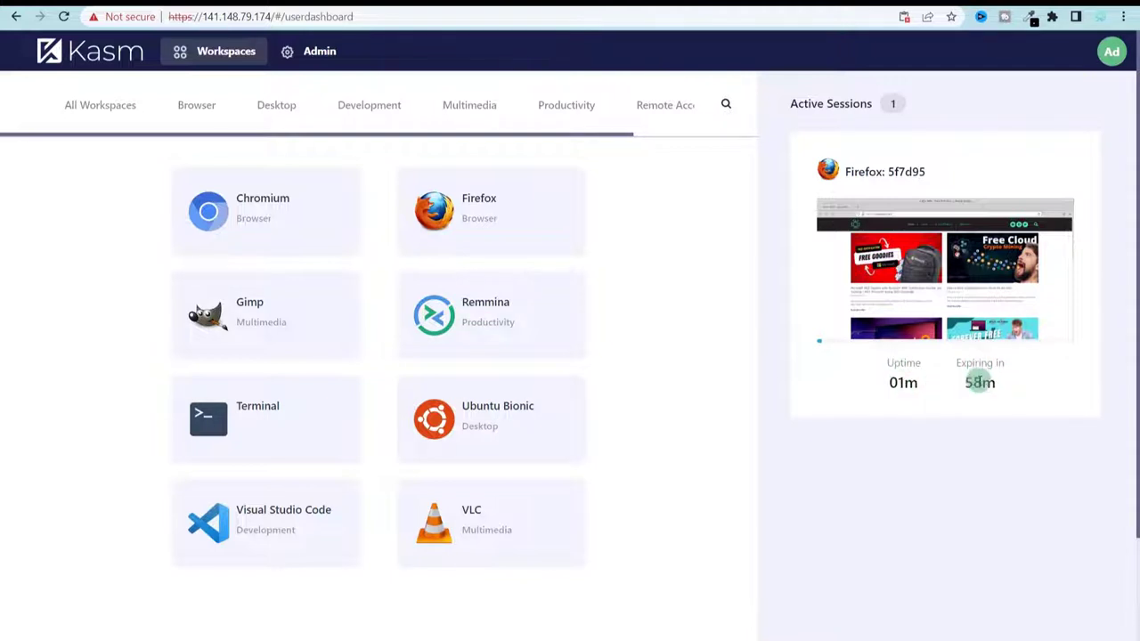
- Highlight the Firefox session's remaining time, then select the Ubuntu Bionic workspace tile
{"action": "left_click_drag", "start_coordinate": [972, 383], "coordinate": [989, 381]}
{"action": "left_click", "coordinate": [985, 381]}
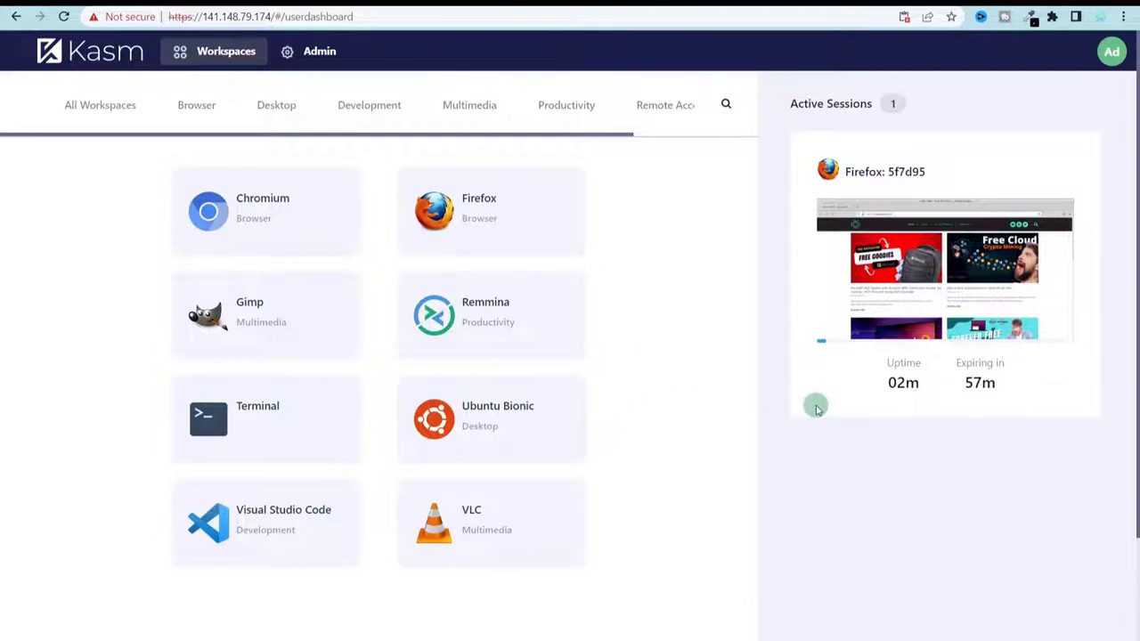
{"action": "scroll", "coordinate": [980, 508], "scroll_direction": "down", "scroll_amount": 3}
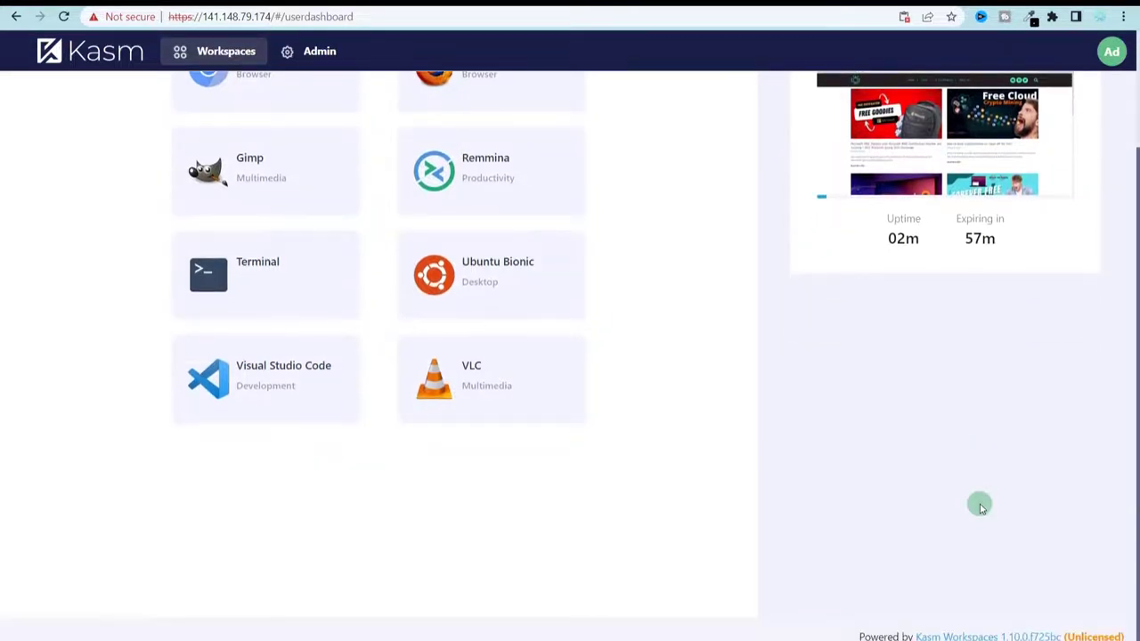
{"action": "scroll", "coordinate": [473, 331], "scroll_direction": "up", "scroll_amount": 2}
{"action": "left_click", "coordinate": [496, 359]}
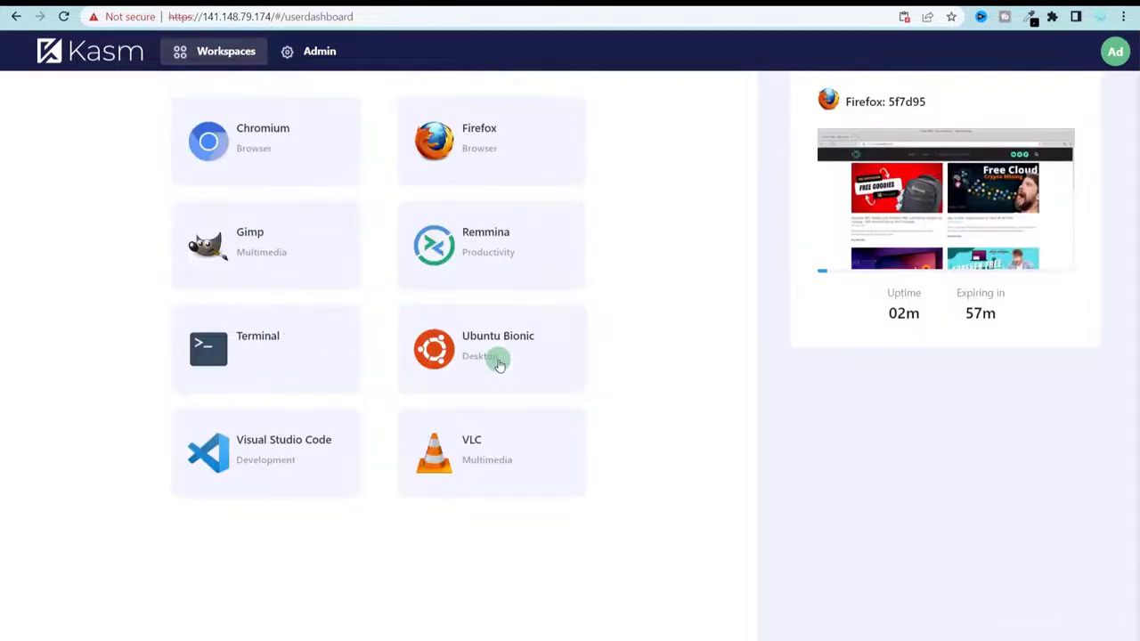
- Launch the Ubuntu Bionic session and return to Workspaces with it still running
{"action": "left_click", "coordinate": [541, 380]}
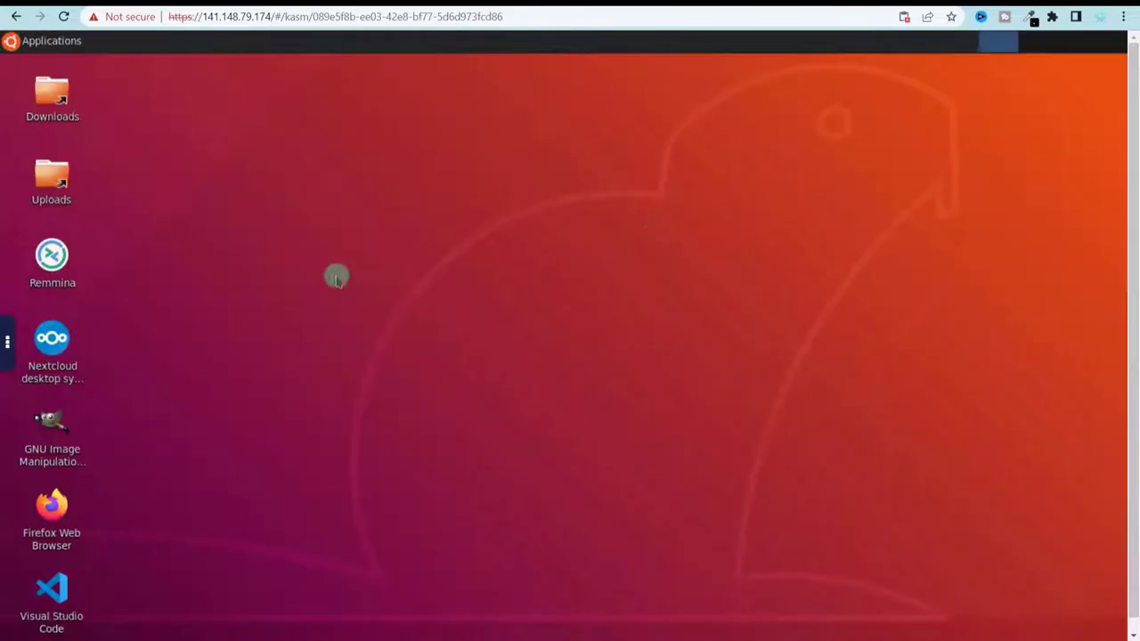
{"action": "left_click", "coordinate": [6, 340]}
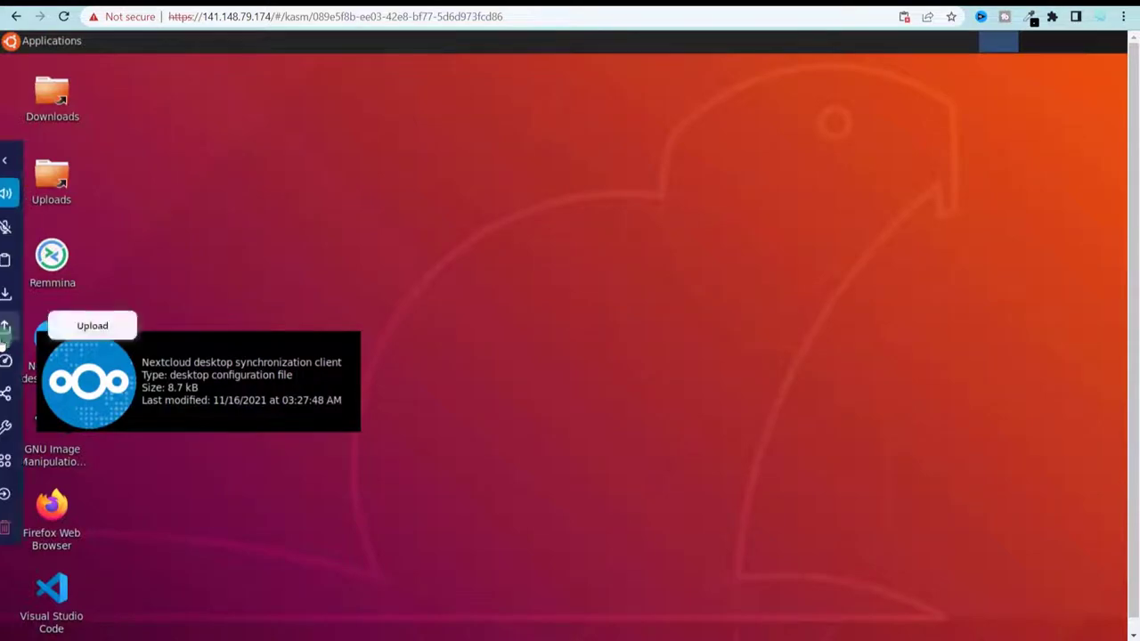
{"action": "left_click", "coordinate": [5, 461]}
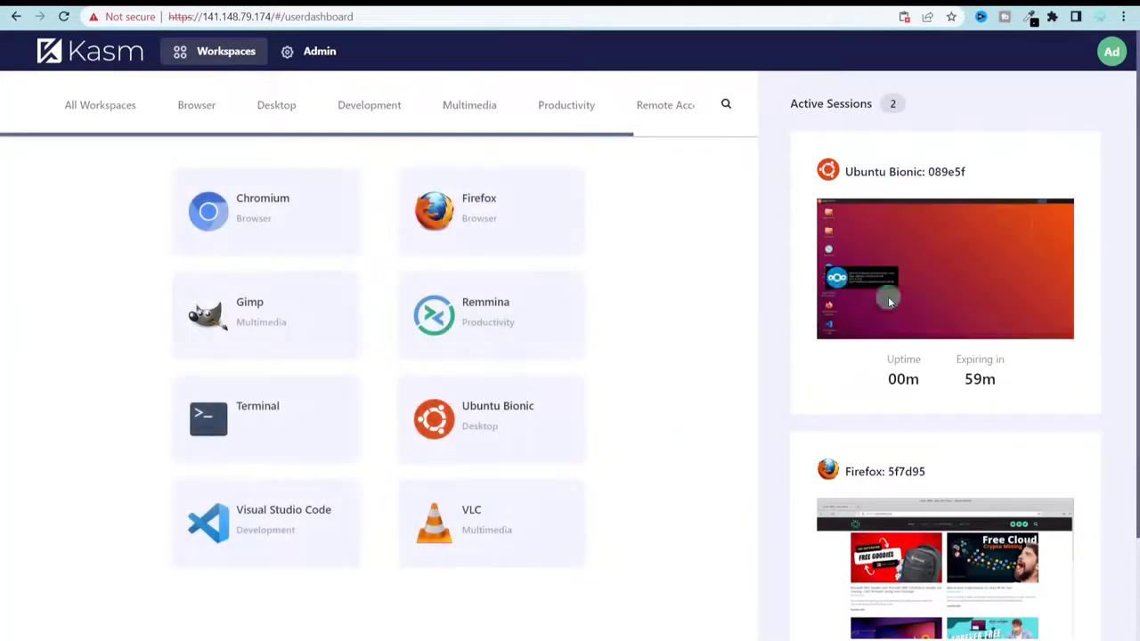
- Inspect the two active session thumbnails and select part of the dashboard's web address
{"action": "mouse_move", "coordinate": [1005, 244]}
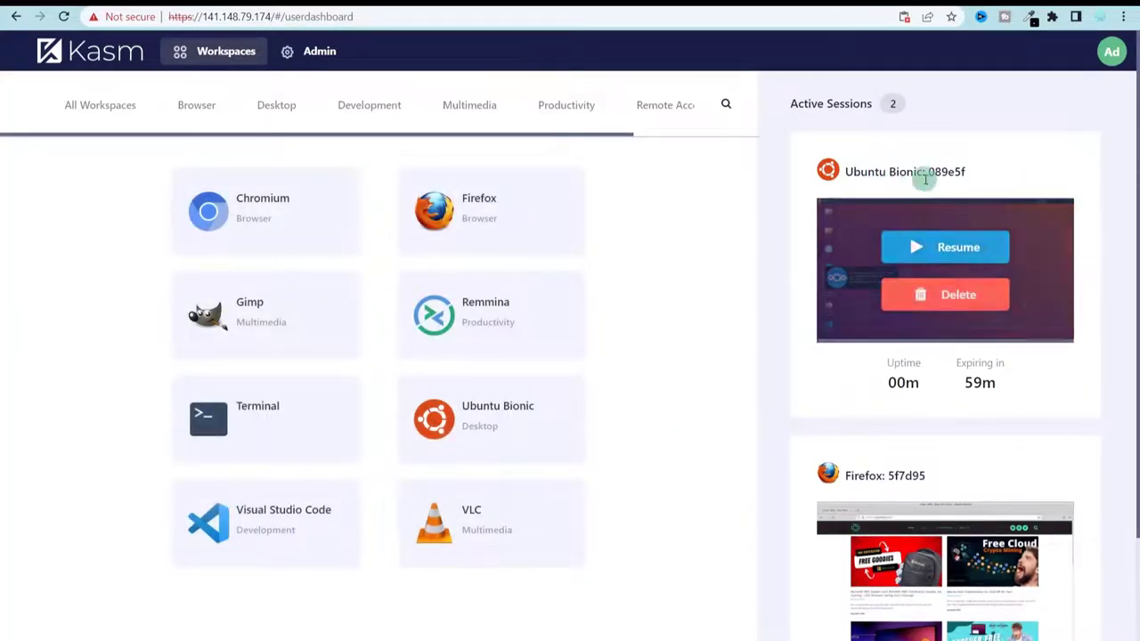
{"action": "scroll", "coordinate": [994, 325], "scroll_direction": "down", "scroll_amount": 1}
{"action": "scroll", "coordinate": [994, 325], "scroll_direction": "down", "scroll_amount": 2}
{"action": "mouse_move", "coordinate": [917, 392]}
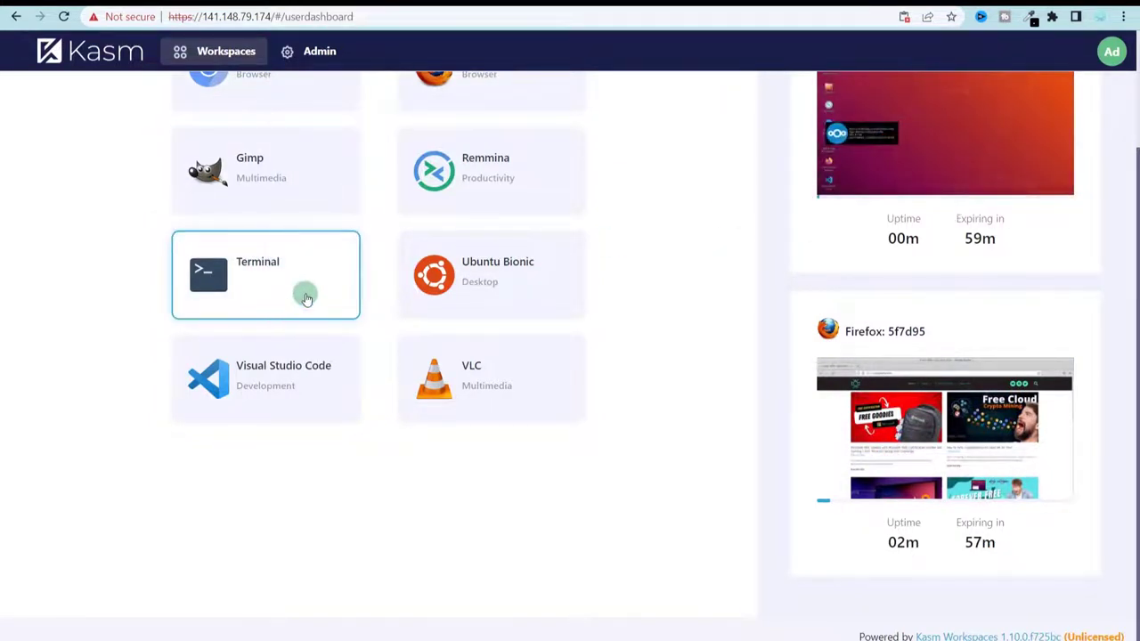
{"action": "scroll", "coordinate": [305, 299], "scroll_direction": "up", "scroll_amount": 2}
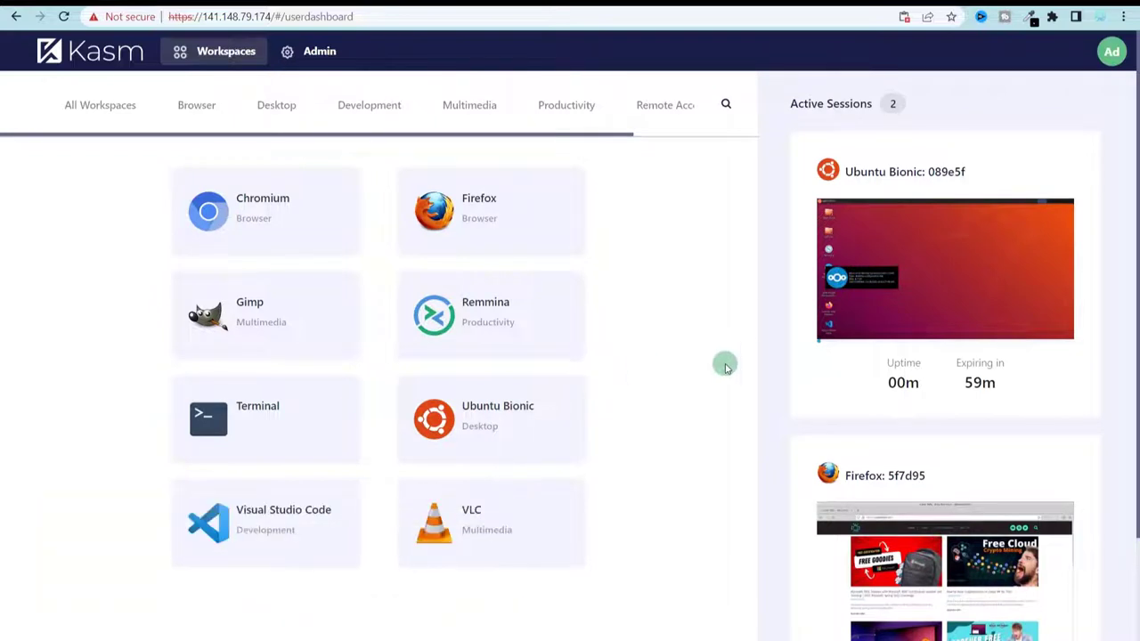
{"action": "left_click_drag", "start_coordinate": [220, 16], "coordinate": [303, 17]}
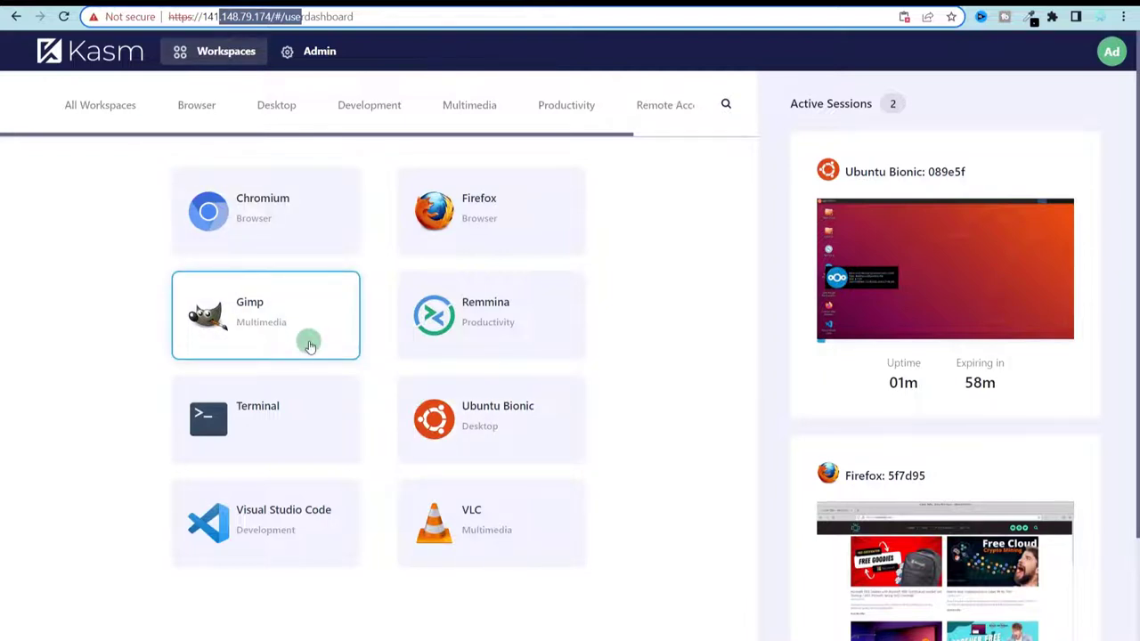
- Search the Chrome Web Store for kasm and open the Kasm - Open In Isolation page
{"action": "left_click", "coordinate": [1131, 17]}
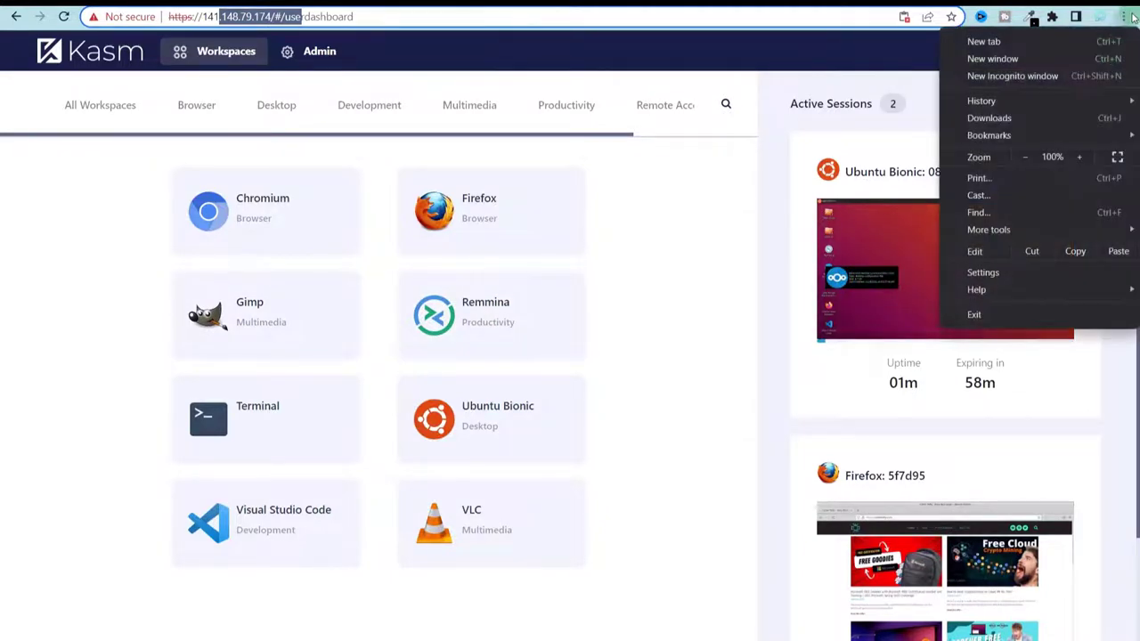
{"action": "left_click", "coordinate": [181, 108]}
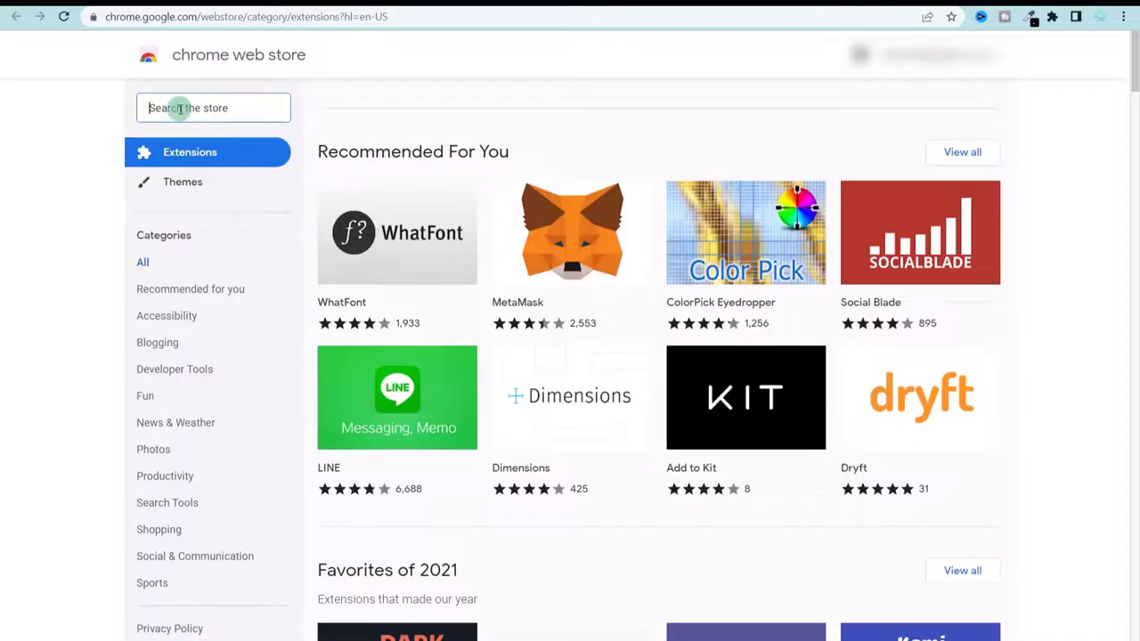
{"action": "type", "text": "sm"}
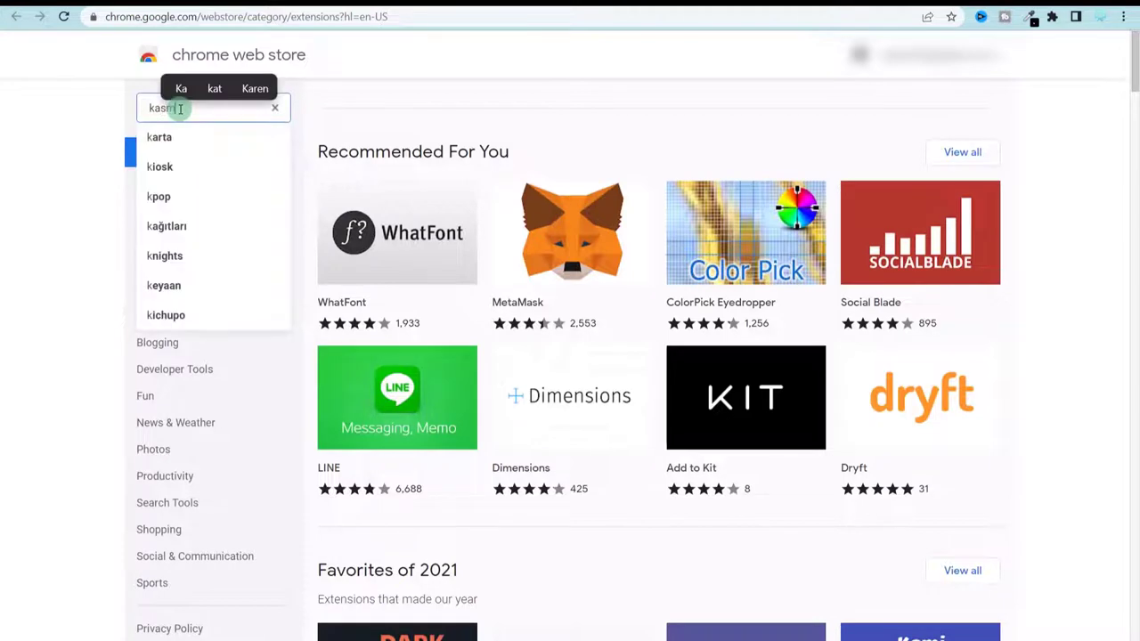
{"action": "key", "text": "Return"}
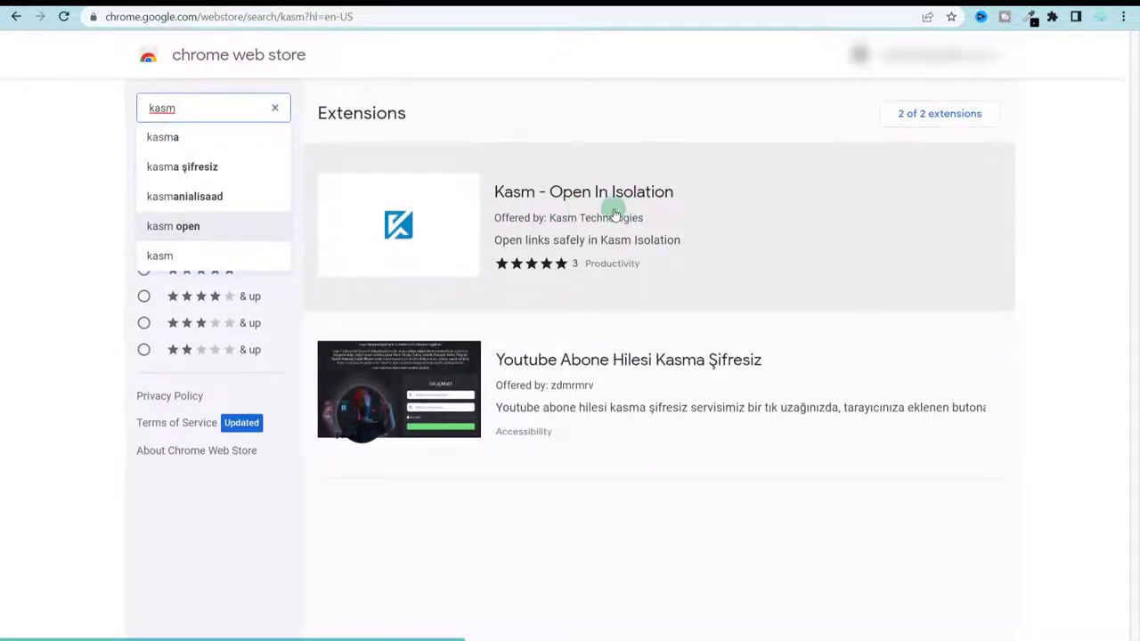
{"action": "left_click", "coordinate": [774, 237]}
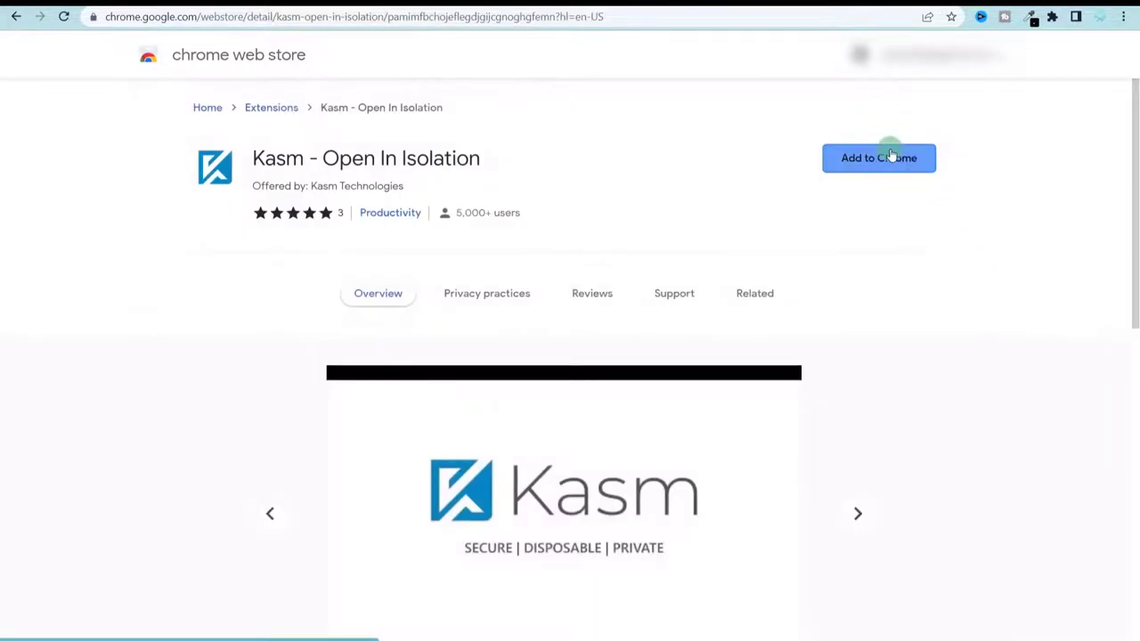
- Add the extension to Chrome and open its Options dialog at the Kasm Url field
{"action": "left_click", "coordinate": [888, 152]}
{"action": "left_click", "coordinate": [583, 140]}
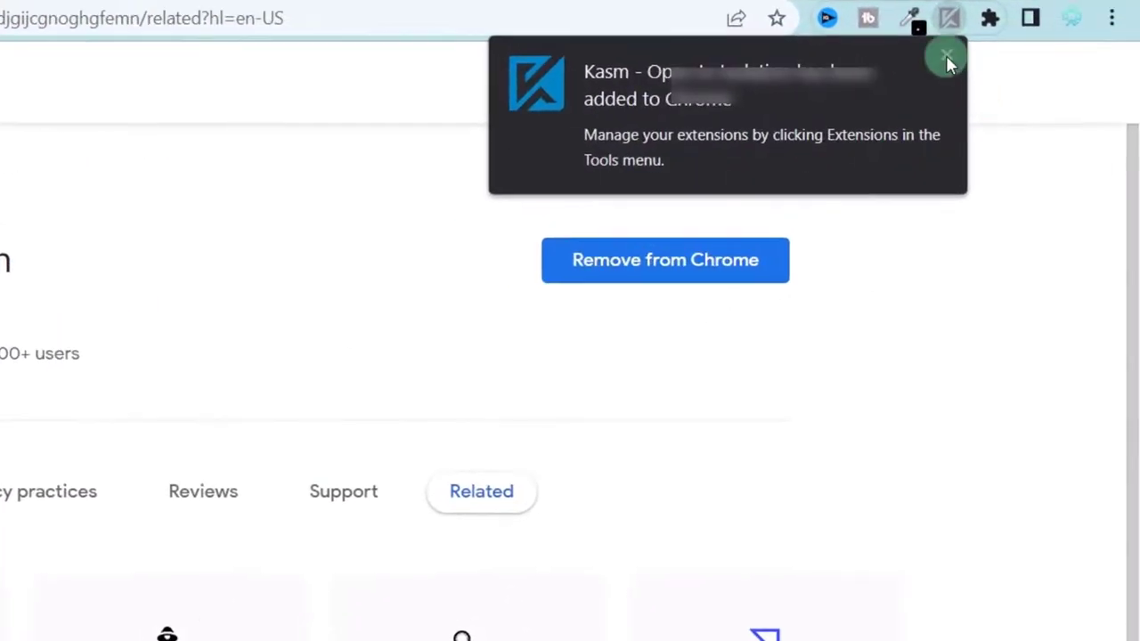
{"action": "left_click", "coordinate": [946, 55]}
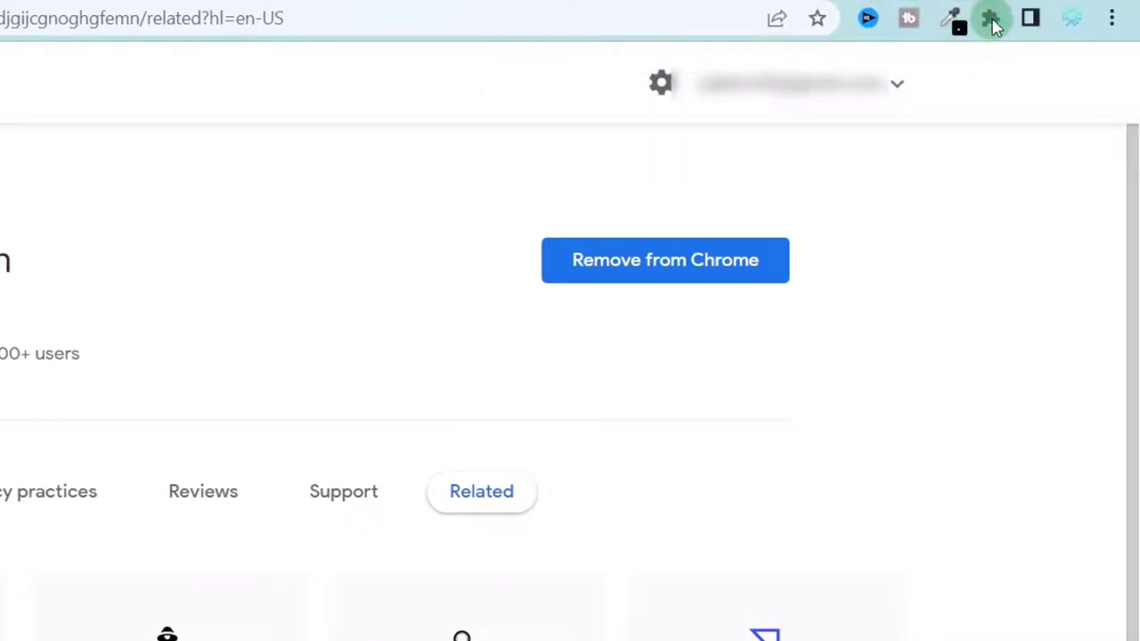
{"action": "left_click", "coordinate": [990, 19]}
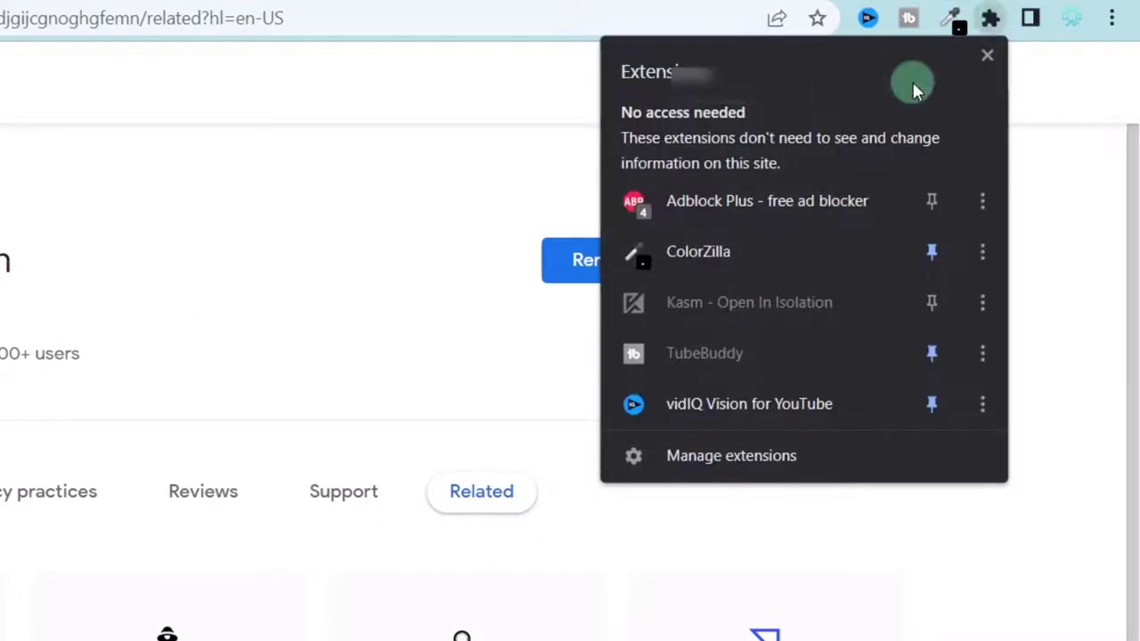
{"action": "left_click", "coordinate": [983, 306]}
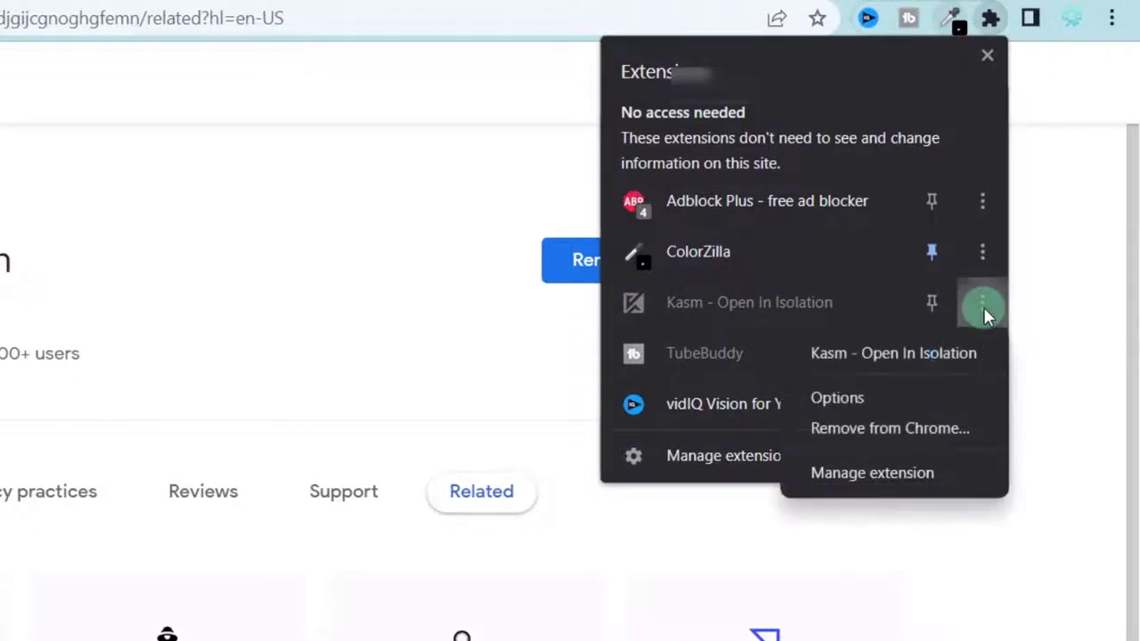
{"action": "left_click", "coordinate": [850, 398]}
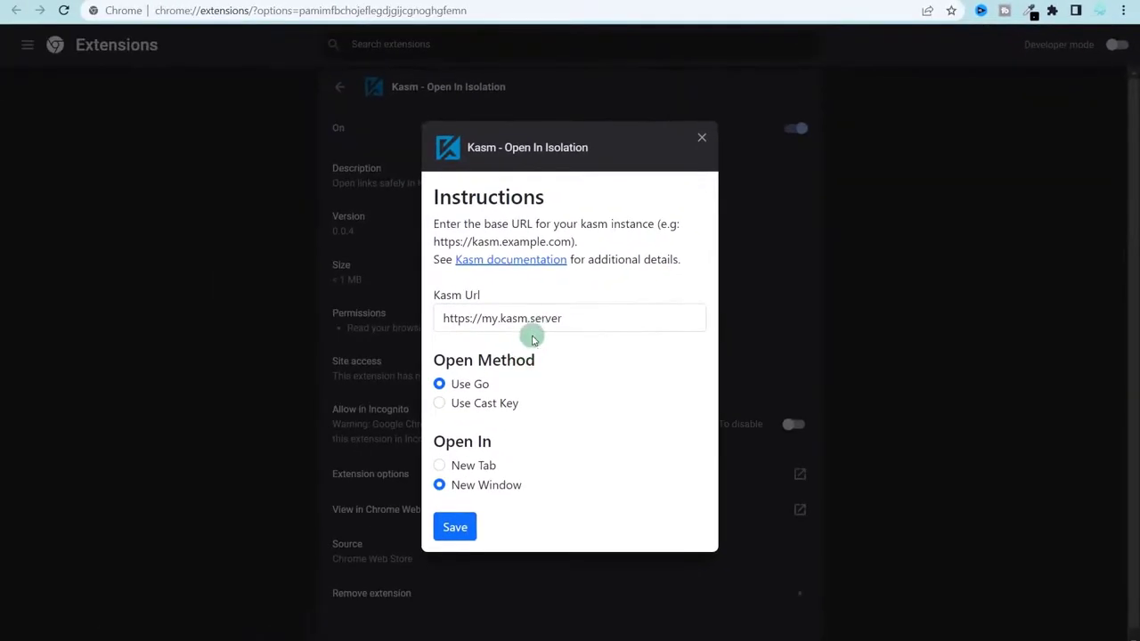
{"action": "left_click", "coordinate": [545, 319]}
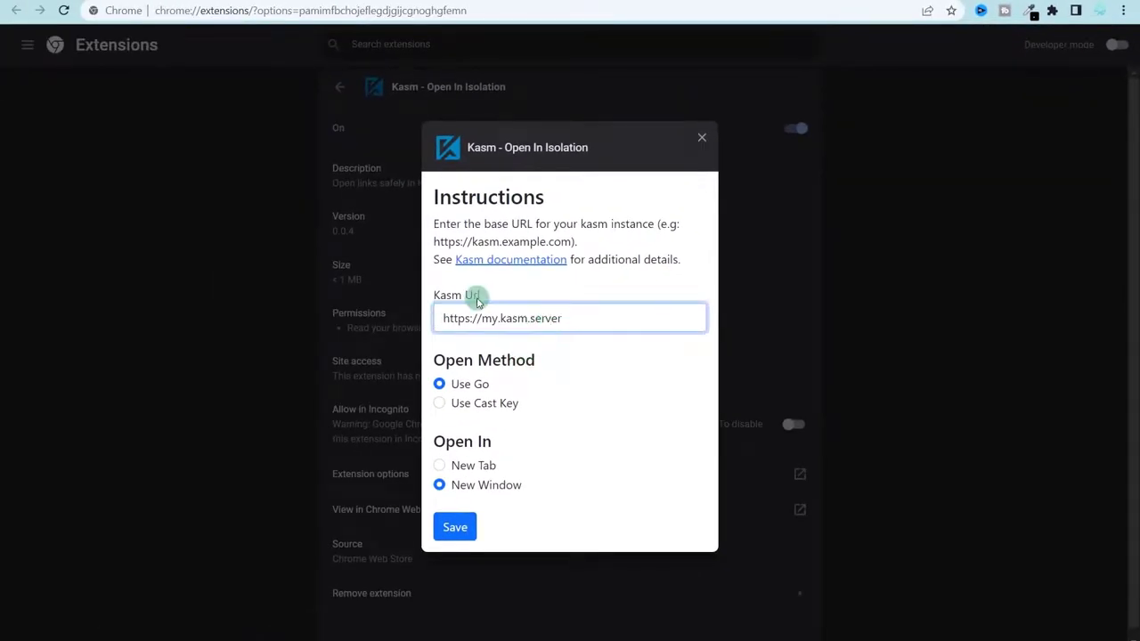
{"action": "left_click_drag", "start_coordinate": [594, 318], "coordinate": [436, 311]}
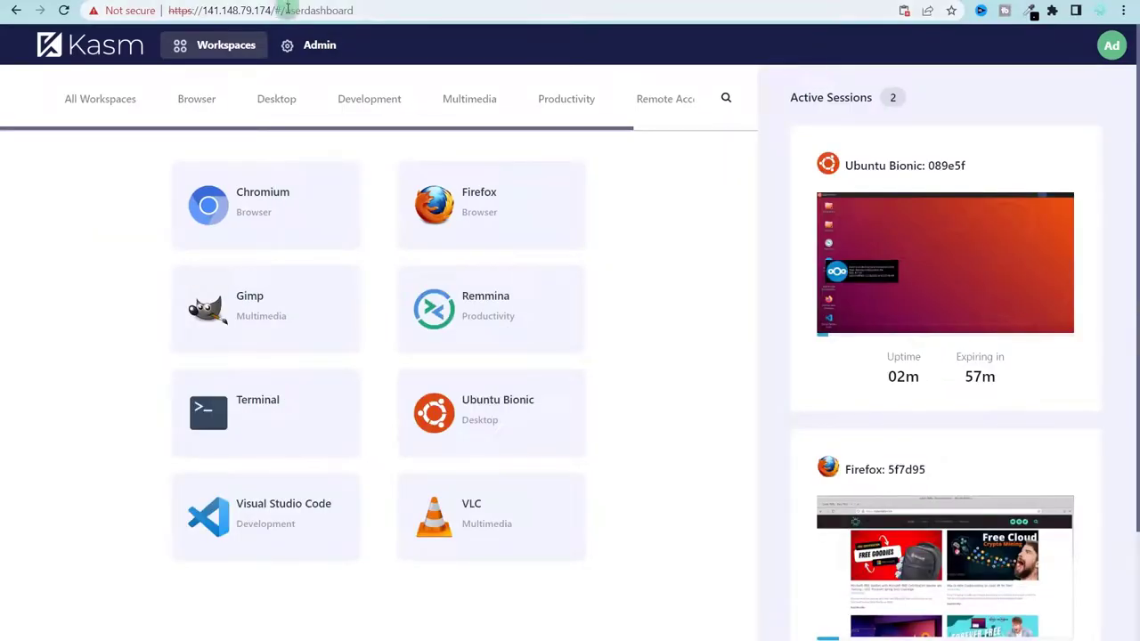
{"action": "left_click_drag", "start_coordinate": [276, 10], "coordinate": [175, 11]}
{"action": "key", "text": "ctrl+c"}
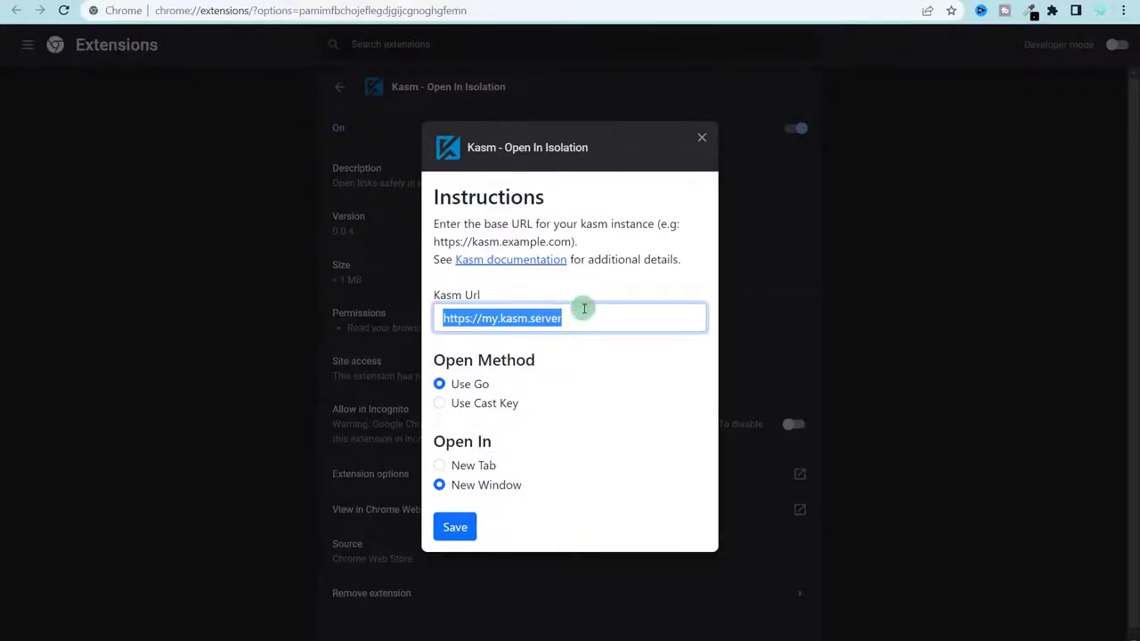
{"action": "double_click", "coordinate": [582, 311]}
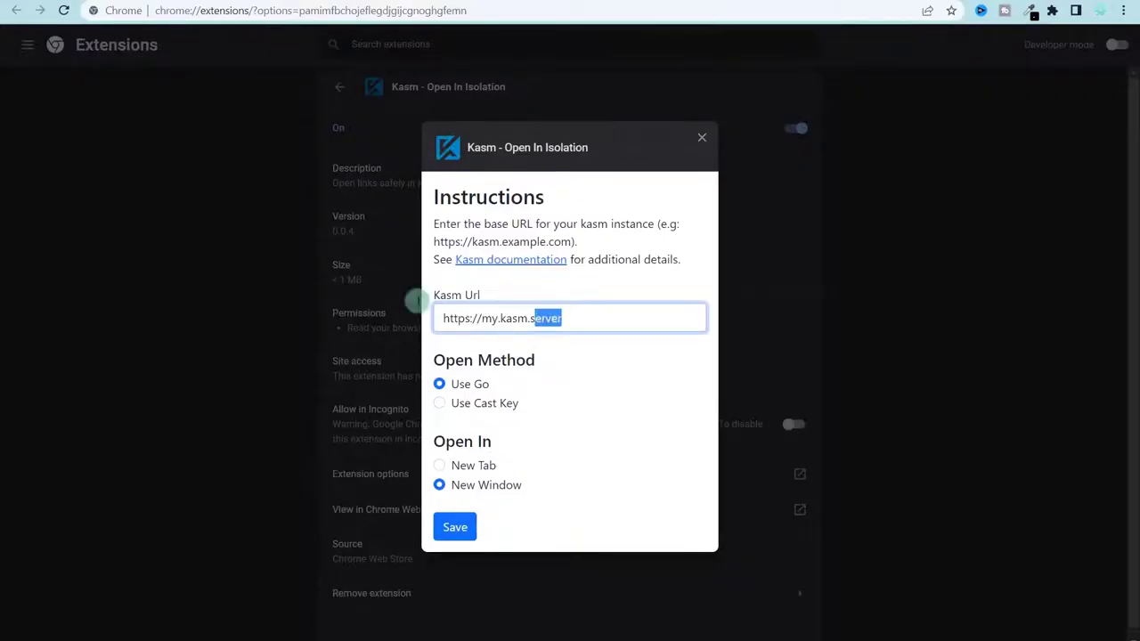
{"action": "left_click_drag", "start_coordinate": [416, 301], "coordinate": [371, 306]}
{"action": "key", "text": "ctrl+v"}
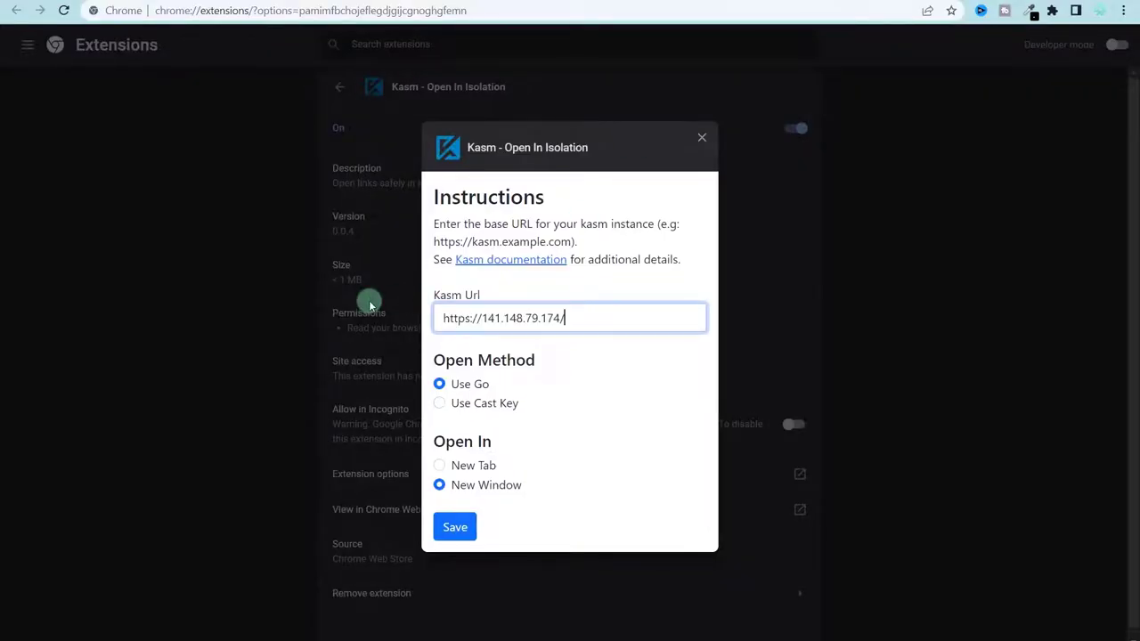
{"action": "key", "text": "BackSpace"}
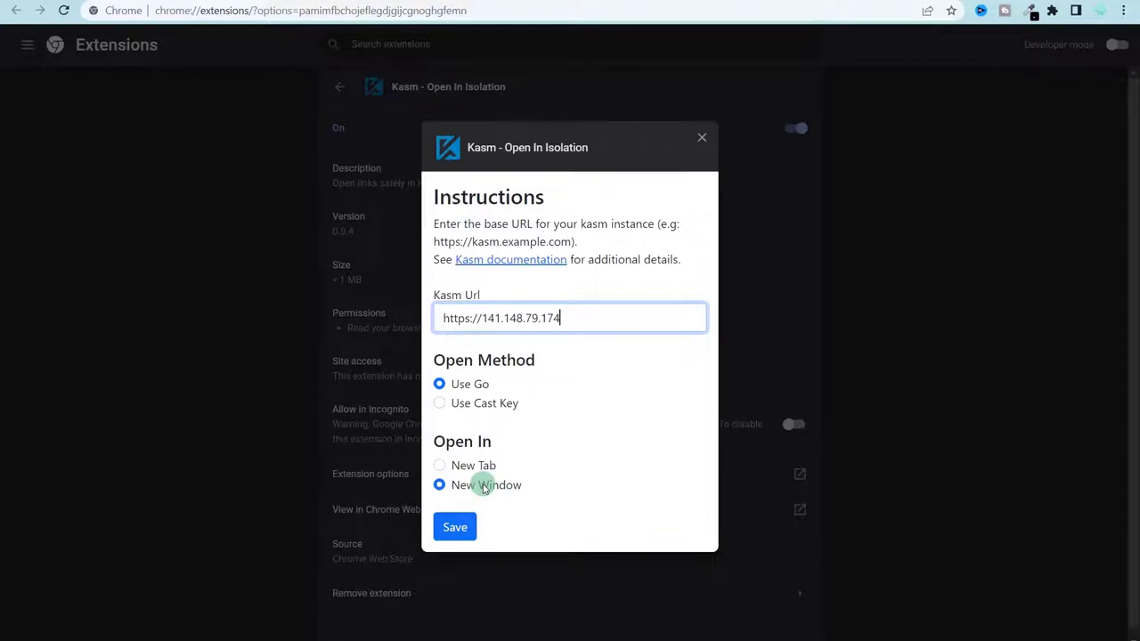
{"action": "left_click", "coordinate": [481, 467]}
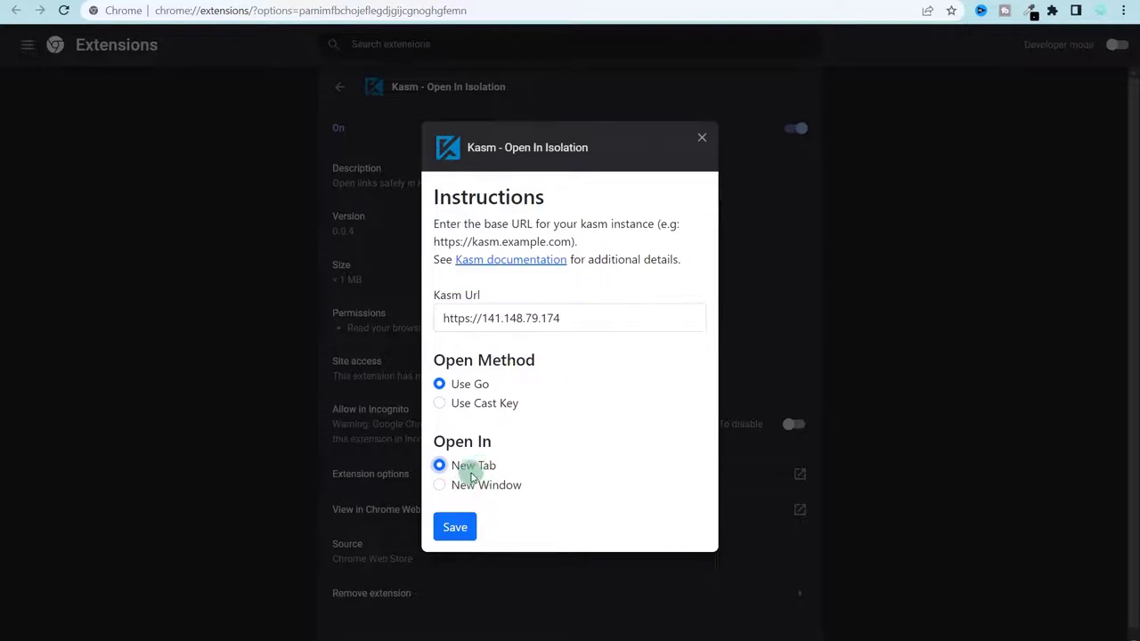
{"action": "left_click", "coordinate": [464, 532]}
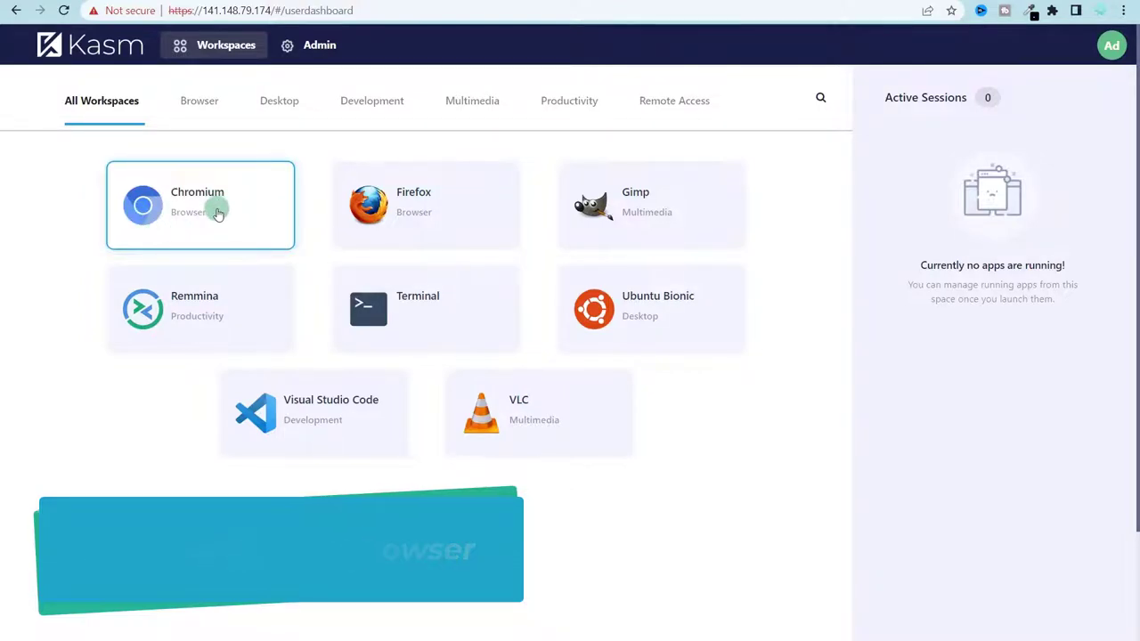
- Open the Ad avatar's account dropdown in the top-right corner of the dashboard
{"action": "left_click", "coordinate": [1105, 55]}
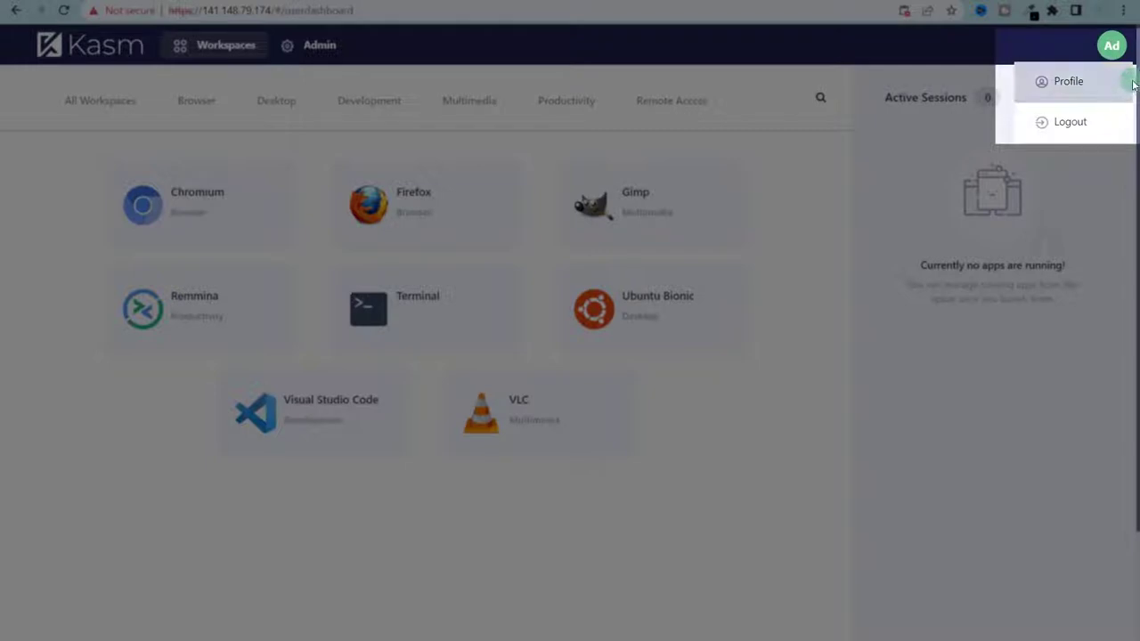
{"action": "left_click", "coordinate": [1086, 89]}
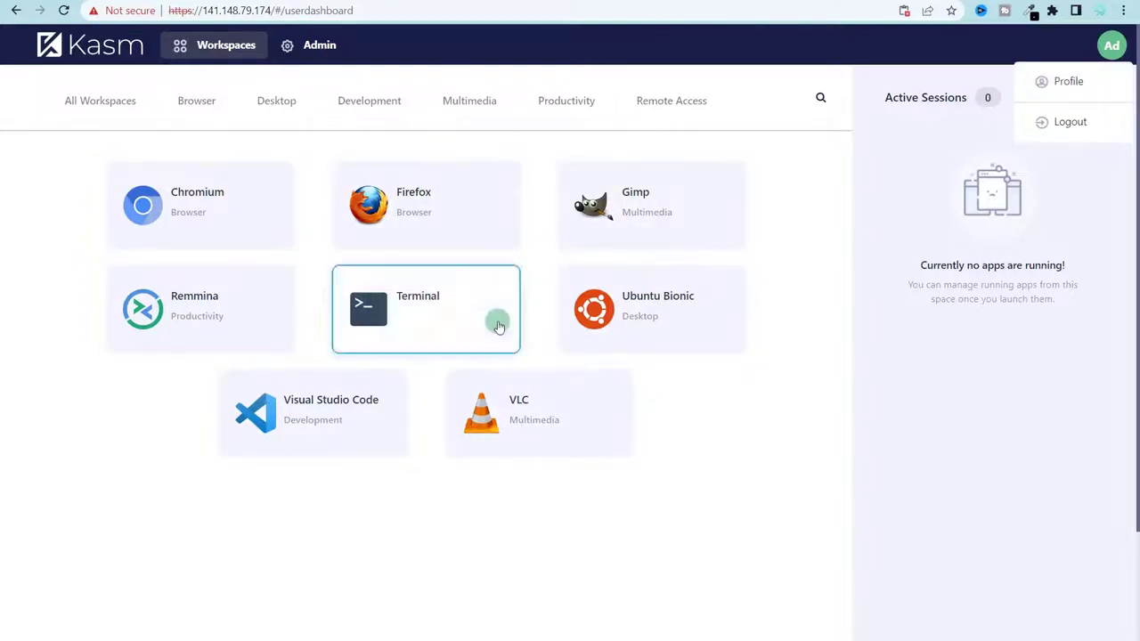
{"action": "left_click", "coordinate": [1112, 45]}
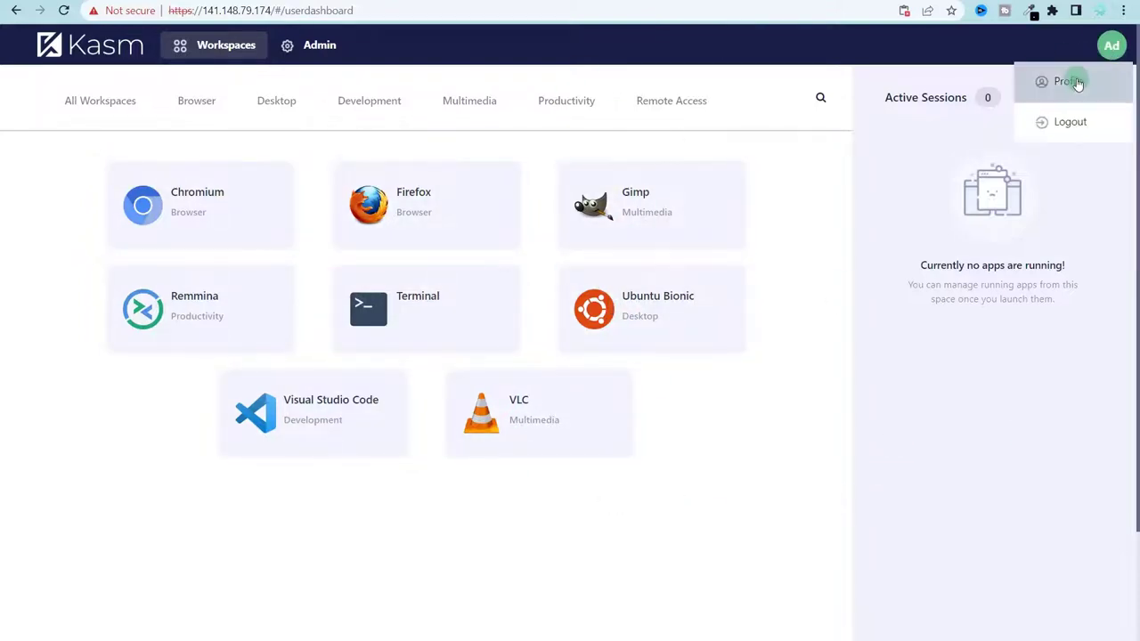
- In Profile settings, set Default Workspace Image to Firefox, then open a new Chrome tab
{"action": "left_click", "coordinate": [1077, 83]}
{"action": "scroll", "coordinate": [1063, 128], "scroll_direction": "down", "scroll_amount": 5}
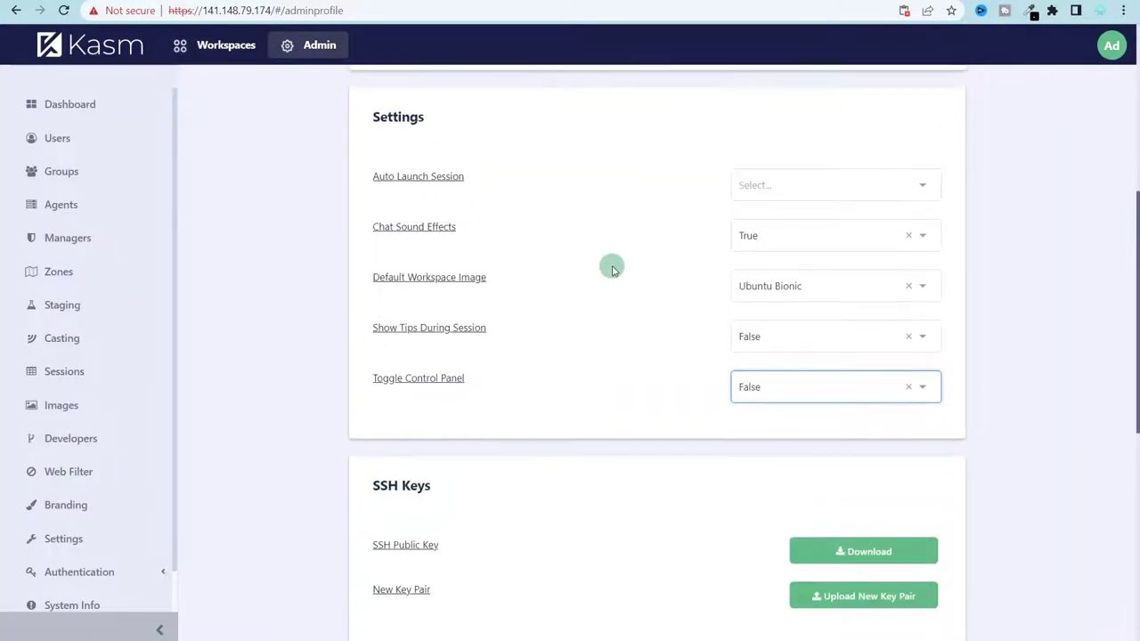
{"action": "scroll", "coordinate": [612, 270], "scroll_direction": "up", "scroll_amount": 1}
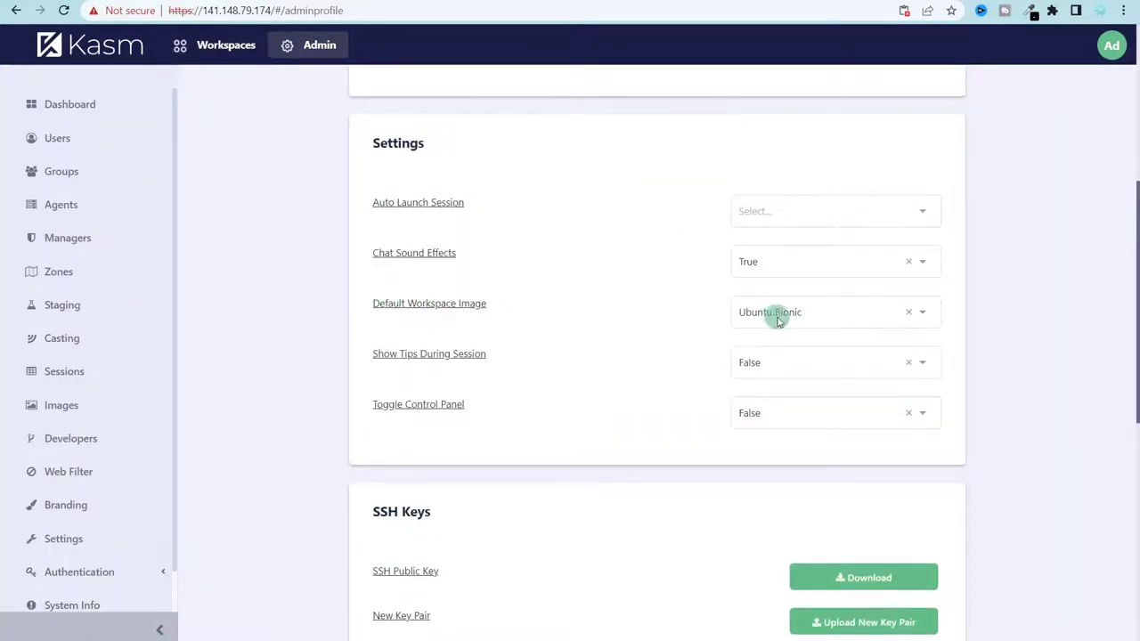
{"action": "left_click", "coordinate": [925, 316]}
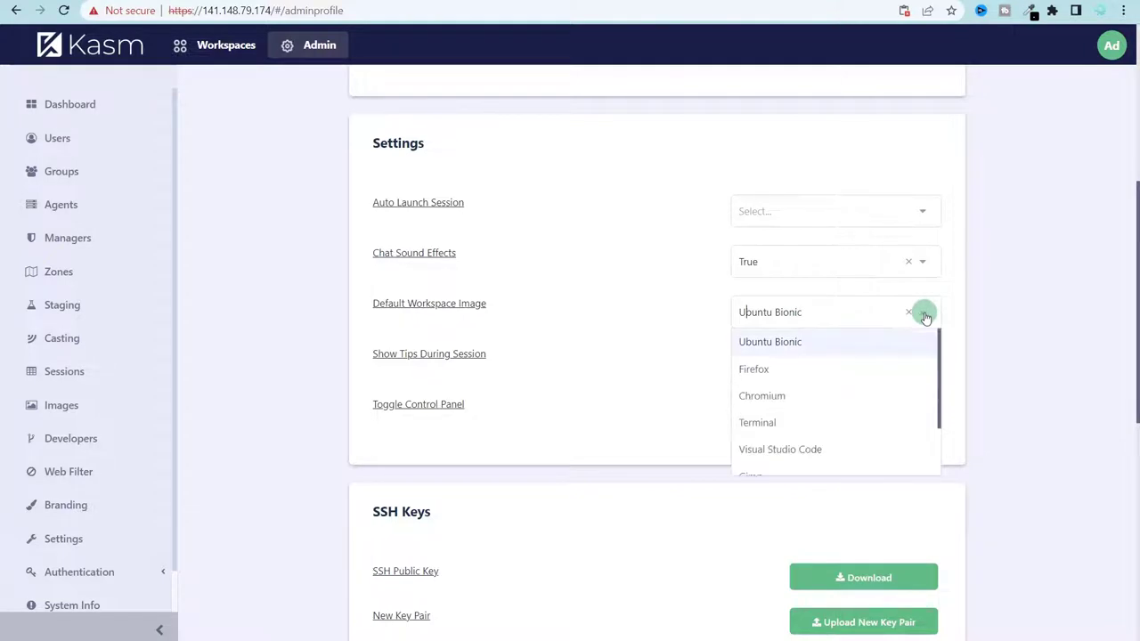
{"action": "left_click", "coordinate": [780, 373]}
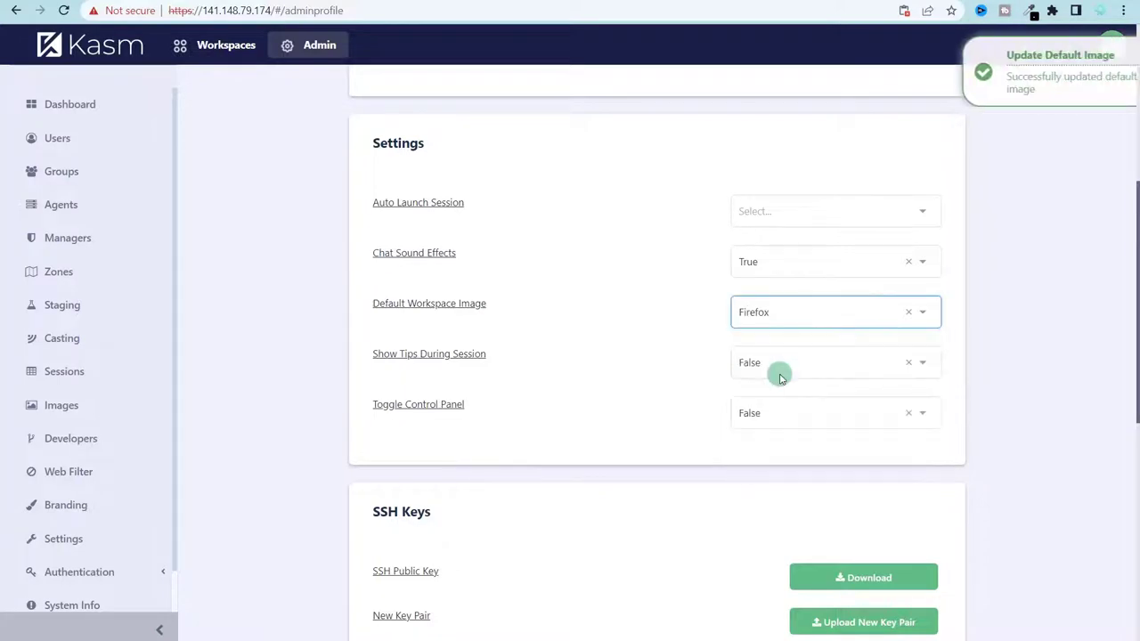
{"action": "left_click", "coordinate": [565, 213]}
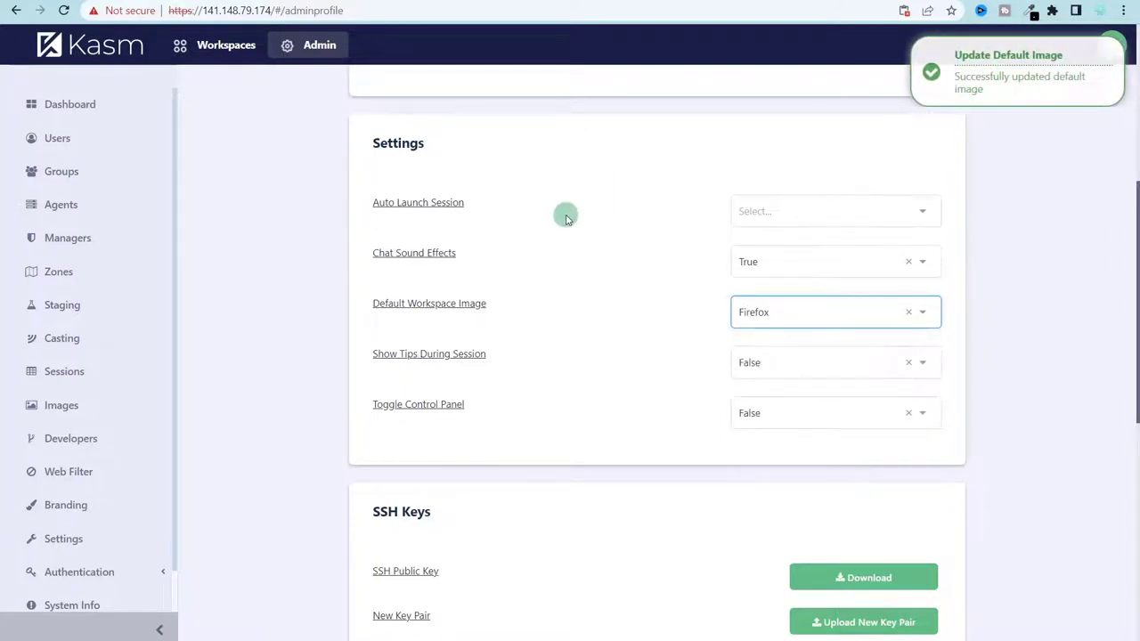
{"action": "key", "text": "ctrl+t"}
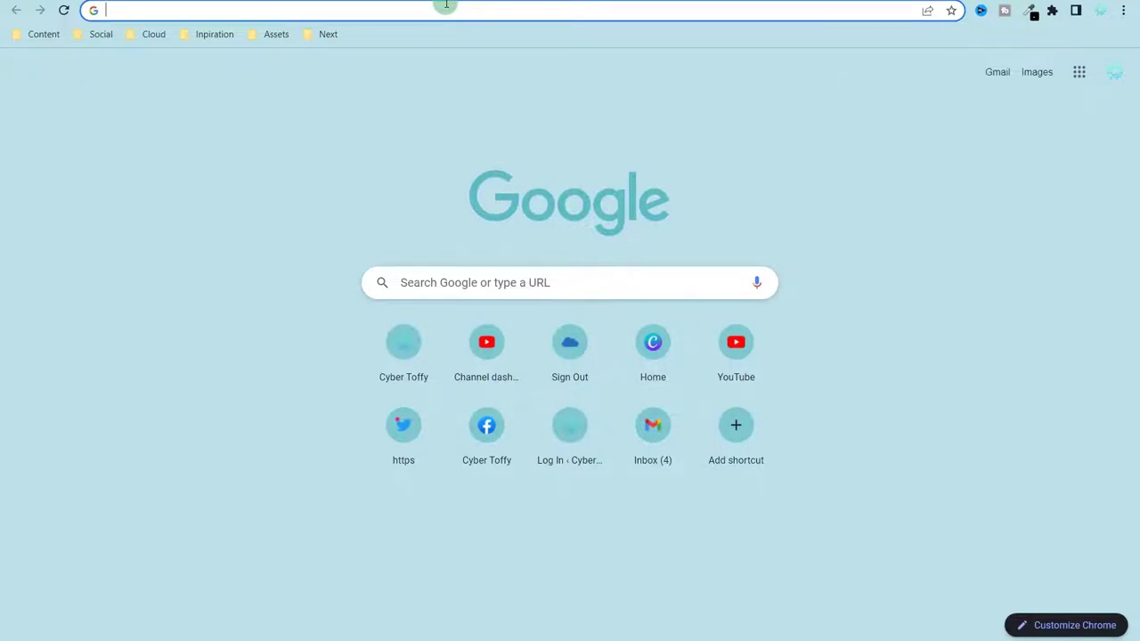
- Search Google for 'virus download' and copy the IKARUS result's link address
{"action": "type", "text": "virus do"}
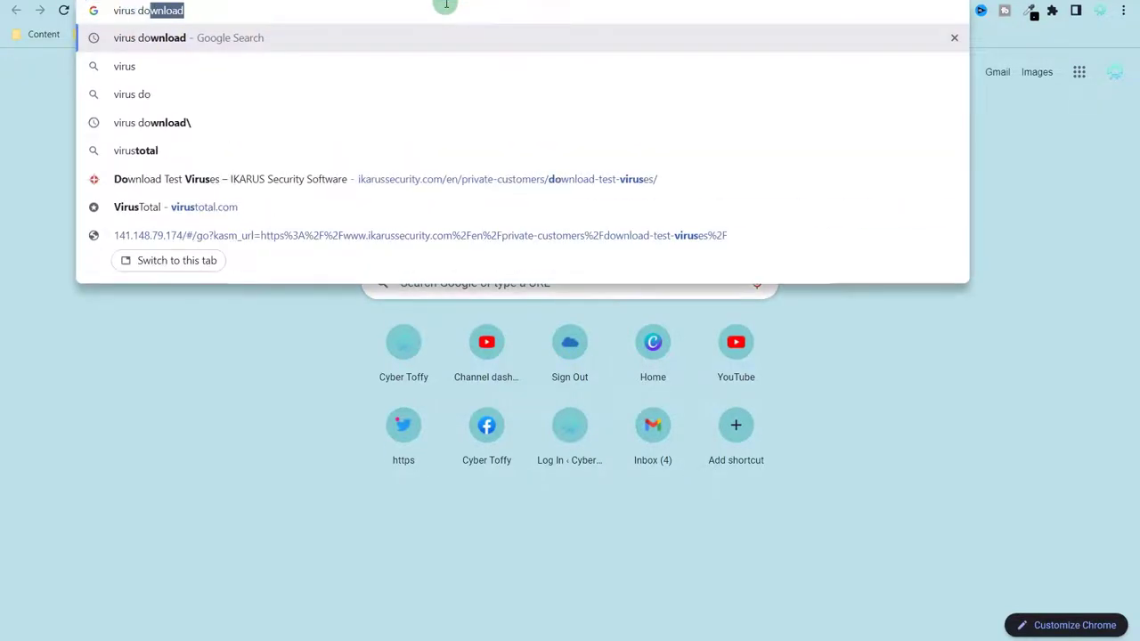
{"action": "type", "text": "wnload"}
{"action": "key", "text": "Return"}
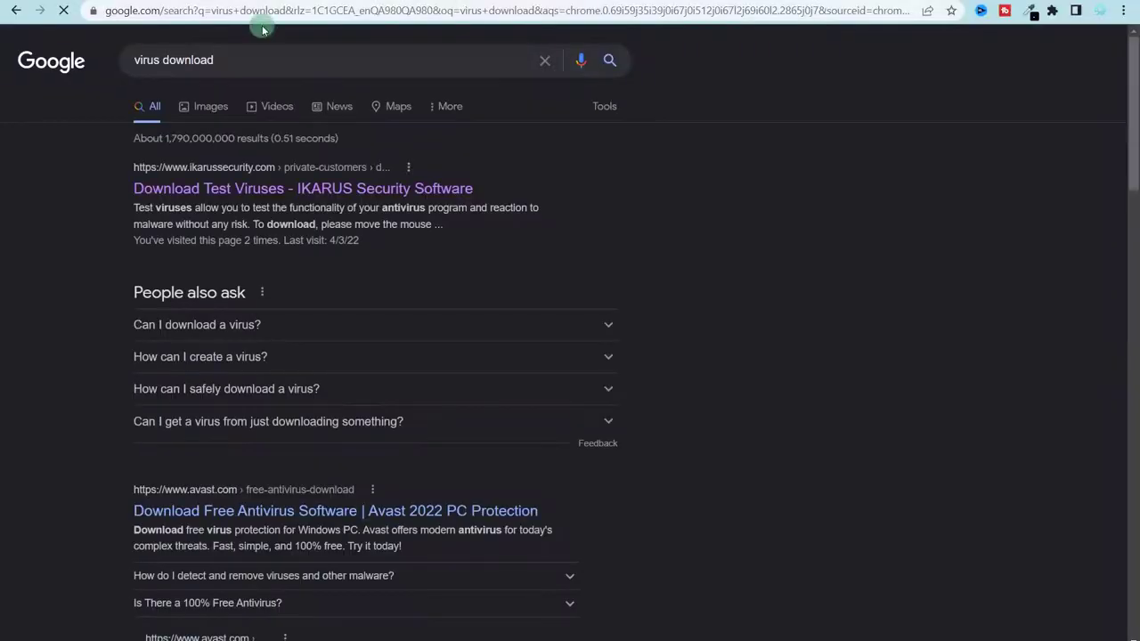
{"action": "right_click", "coordinate": [343, 190]}
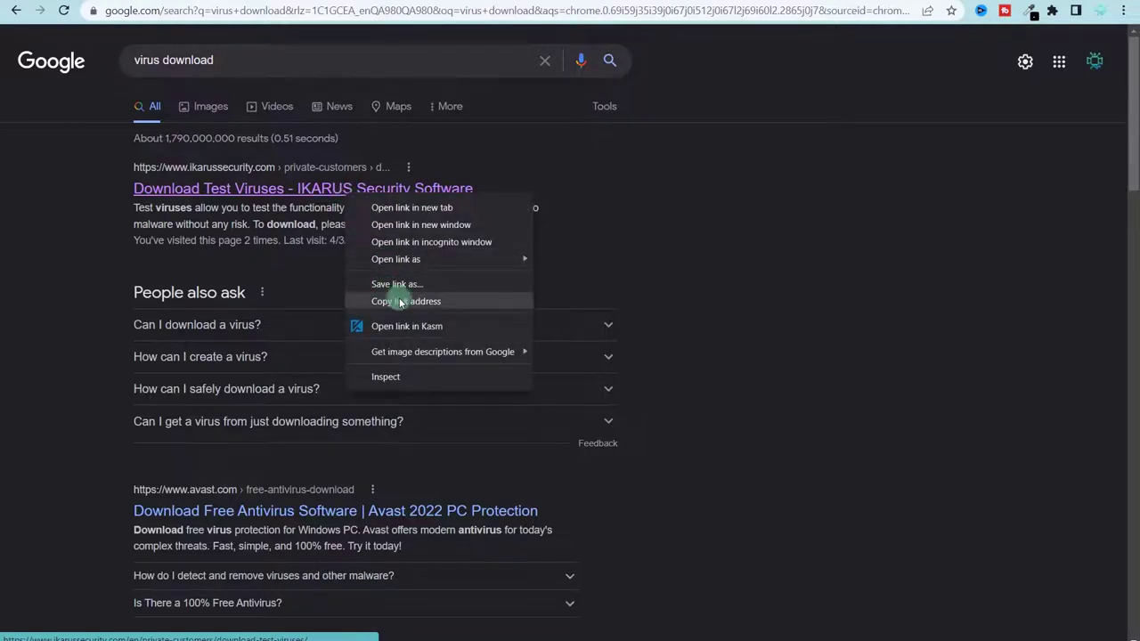
{"action": "left_click", "coordinate": [404, 303]}
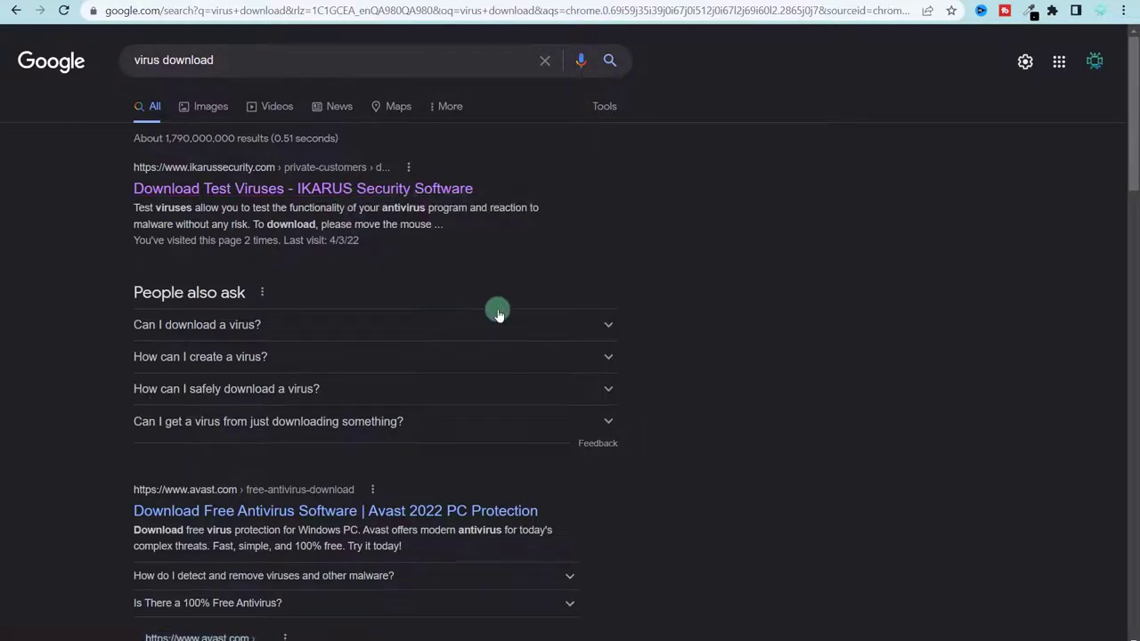
- Open the copied IKARUS link in a new Incognito window and bring it to the front
{"action": "key", "text": "ctrl+shift+n"}
{"action": "key", "text": "ctrl+v"}
{"action": "key", "text": "Return"}
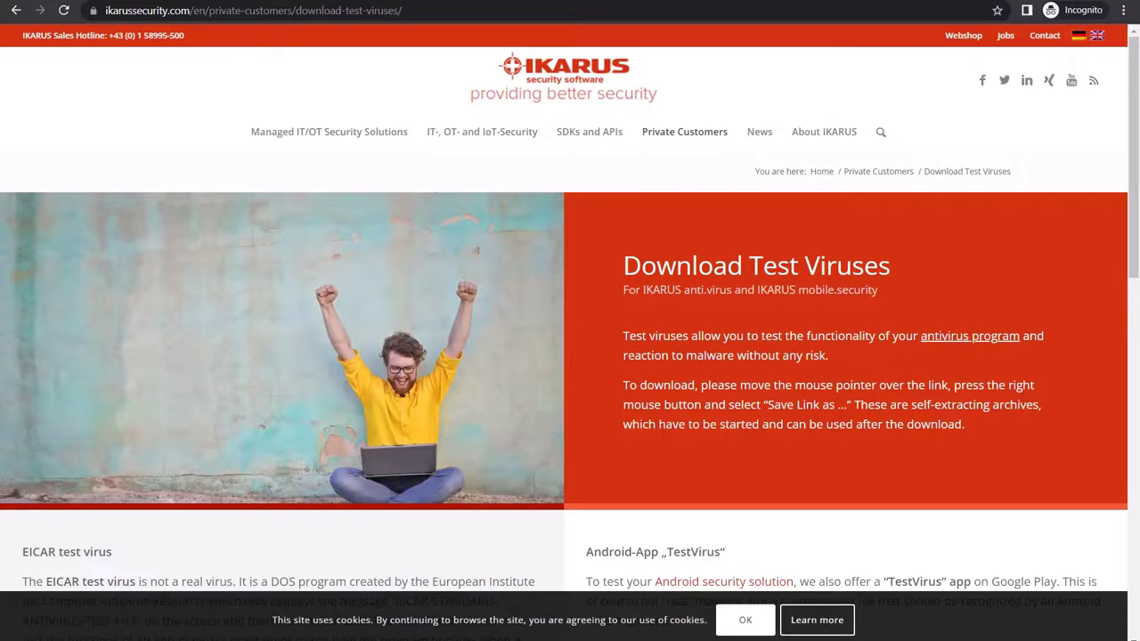
{"action": "key", "text": "alt+Tab"}
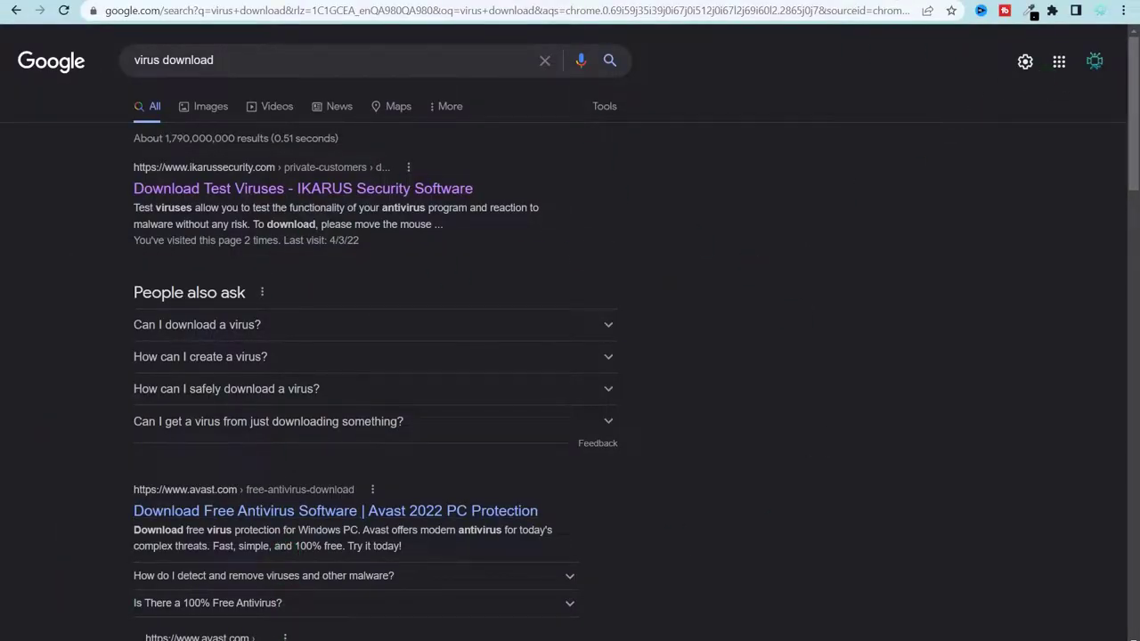
{"action": "left_click", "coordinate": [289, 605]}
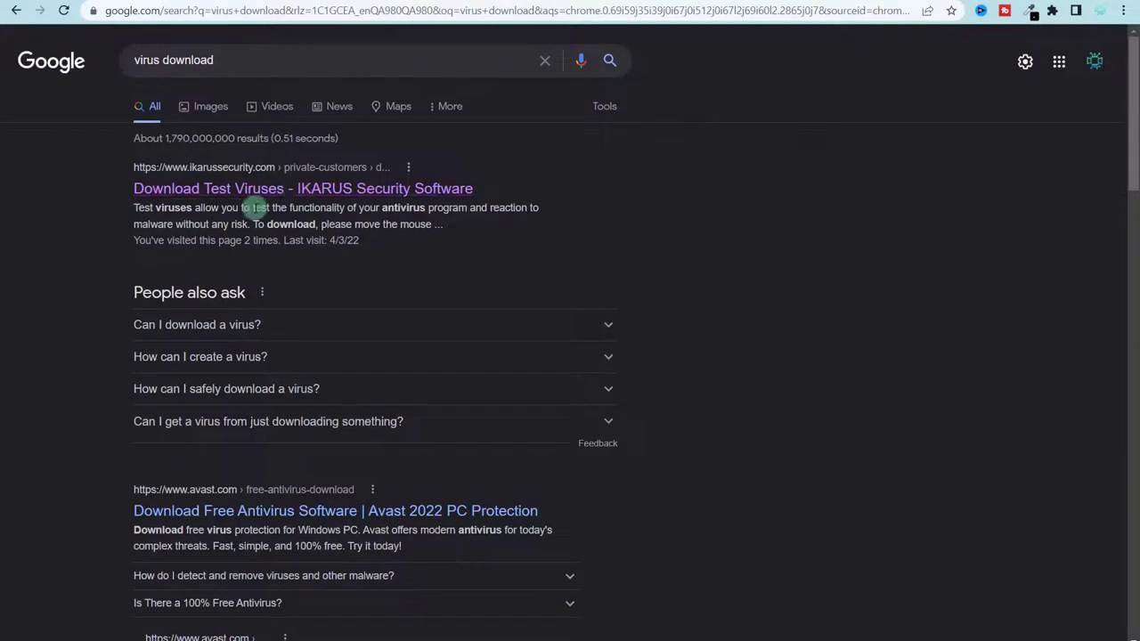
- Open the IKARUS result in an isolated Kasm session from its link context menu
{"action": "right_click", "coordinate": [267, 191]}
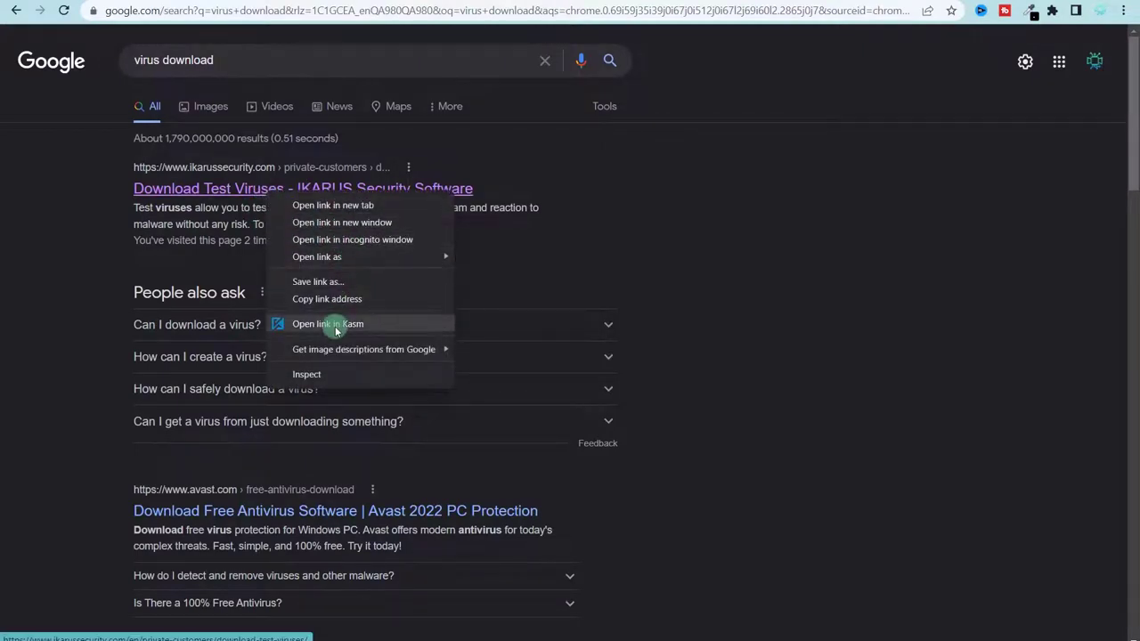
{"action": "left_click", "coordinate": [323, 324]}
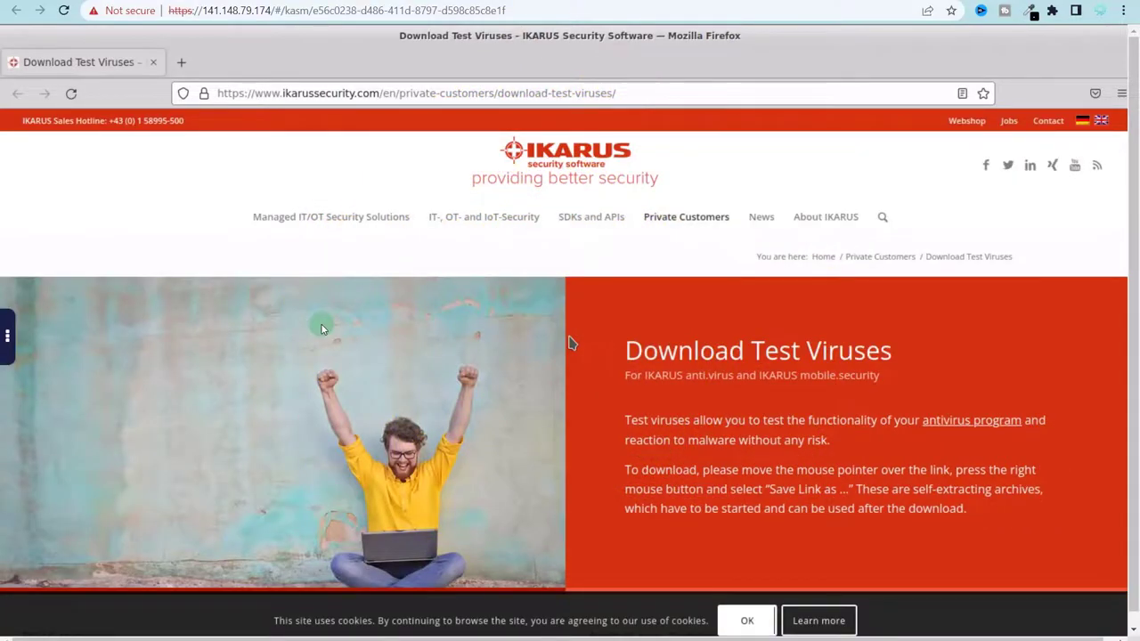
{"action": "scroll", "coordinate": [323, 329], "scroll_direction": "down", "scroll_amount": 10}
{"action": "scroll", "coordinate": [222, 328], "scroll_direction": "up", "scroll_amount": 5}
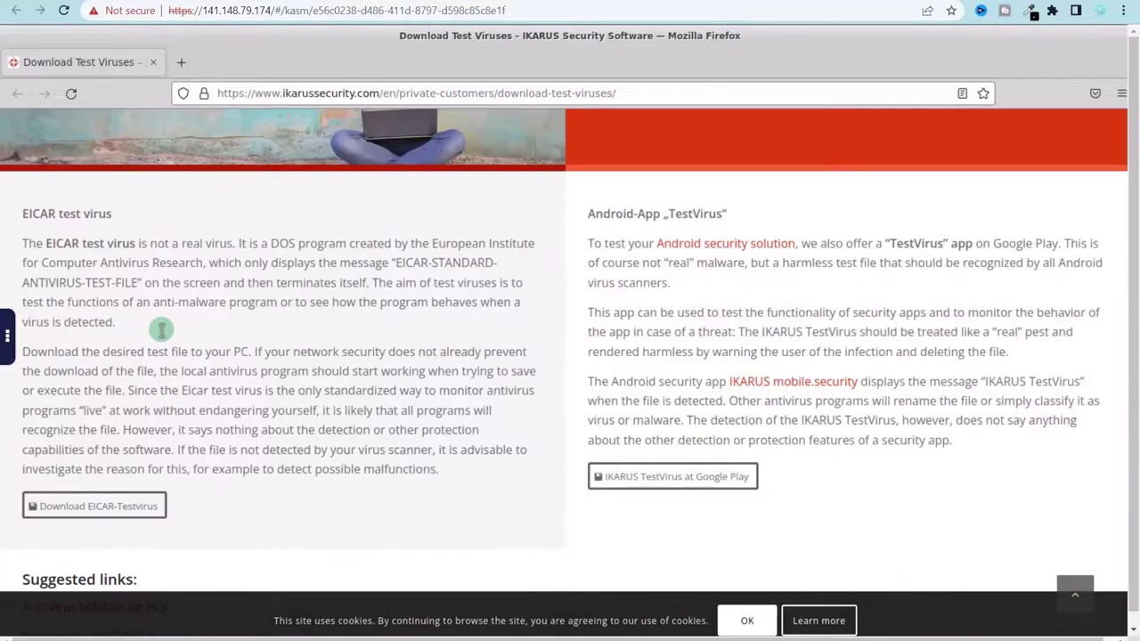
{"action": "scroll", "coordinate": [107, 499], "scroll_direction": "up", "scroll_amount": 3}
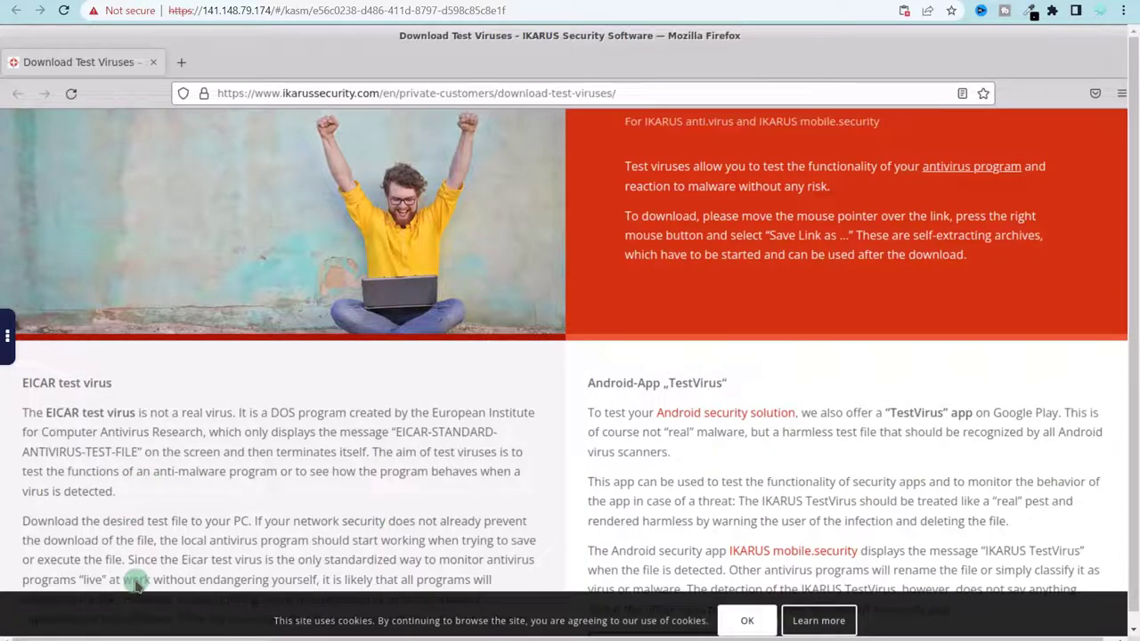
- Add a blank tab in the isolated Firefox, then switch back to Download Test Viruses
{"action": "left_click", "coordinate": [182, 67]}
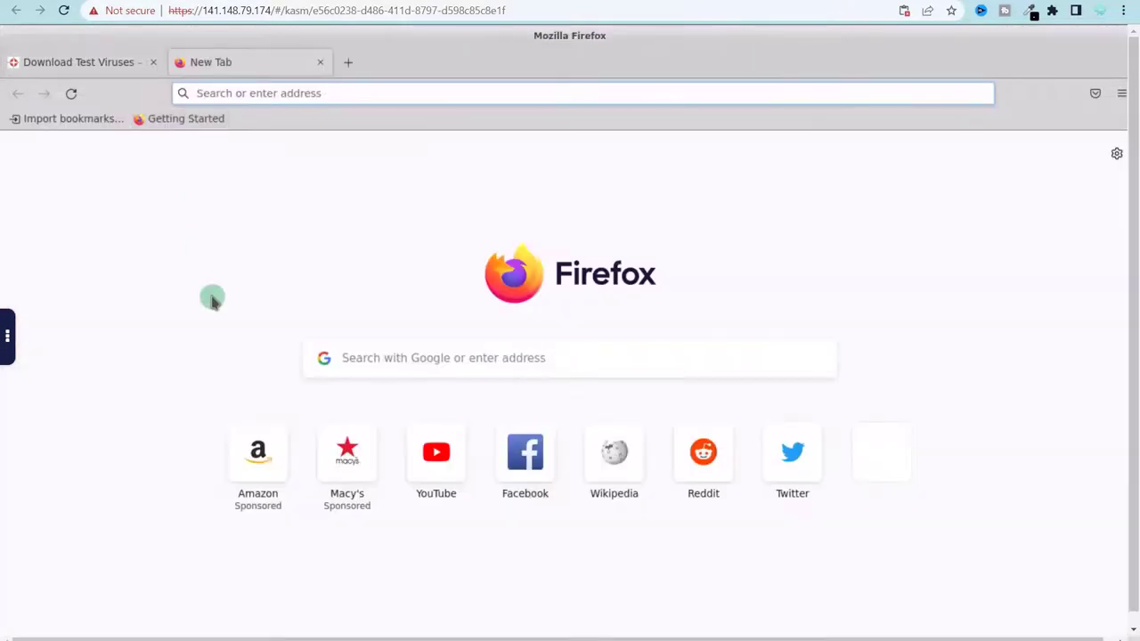
{"action": "left_click", "coordinate": [98, 64]}
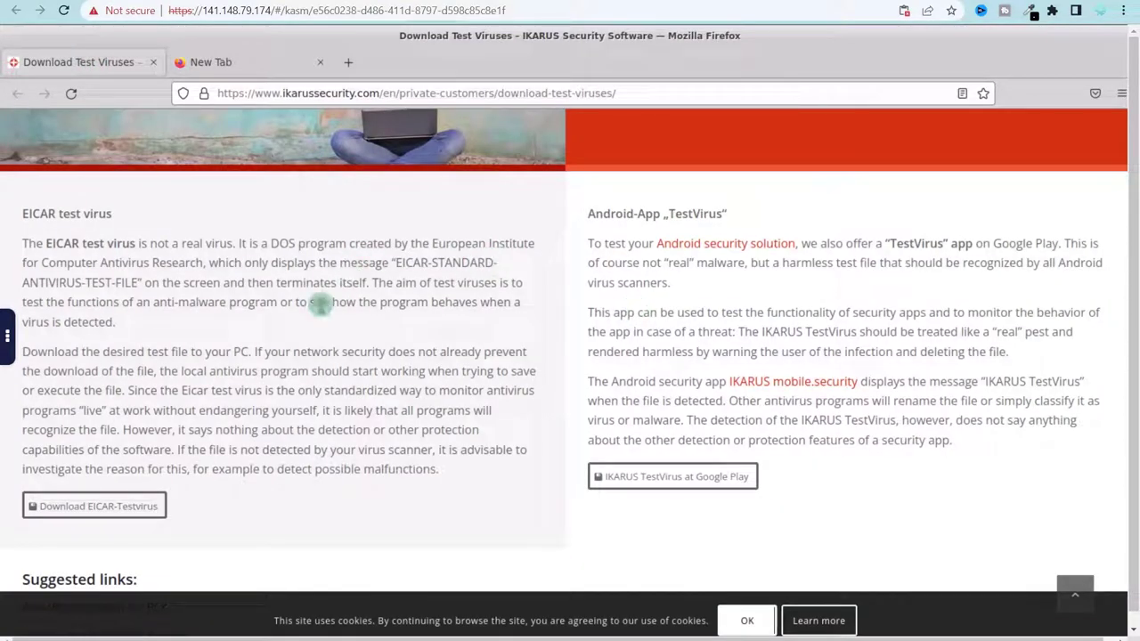
{"action": "left_click", "coordinate": [8, 338]}
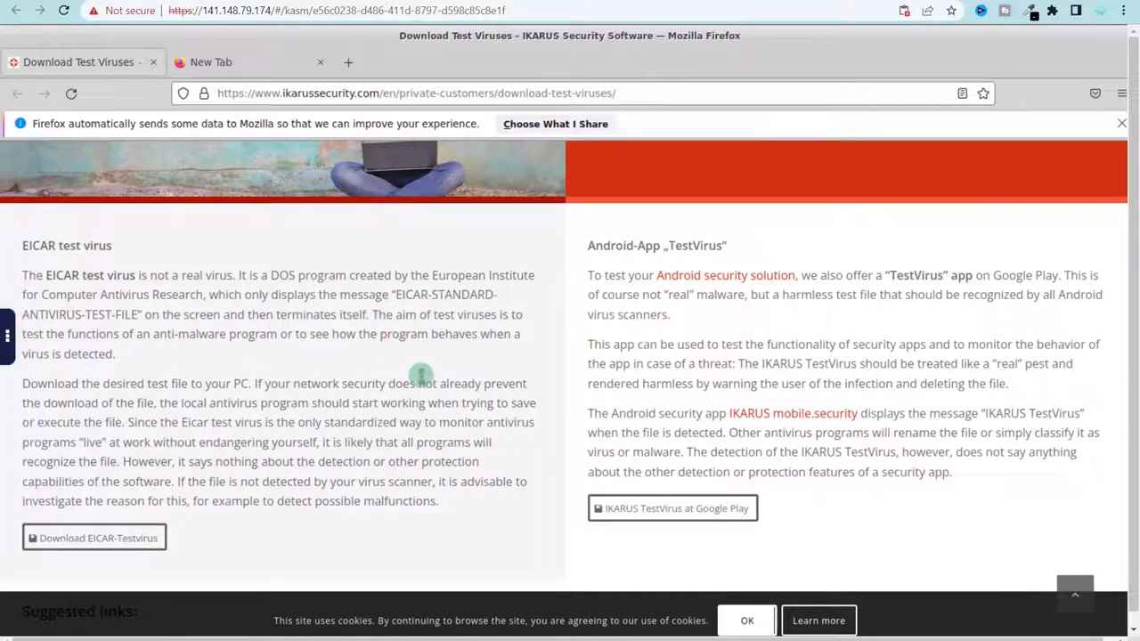
- Delete the isolated Firefox session from the Kasm side panel and confirm the deletion
{"action": "left_click", "coordinate": [11, 339]}
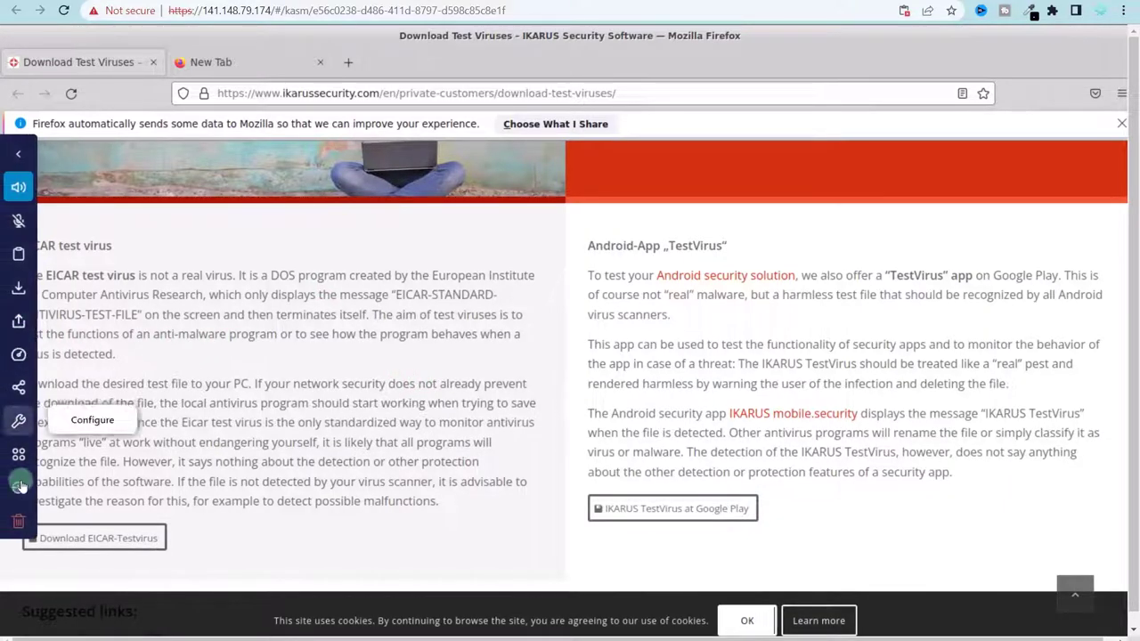
{"action": "left_click", "coordinate": [16, 531]}
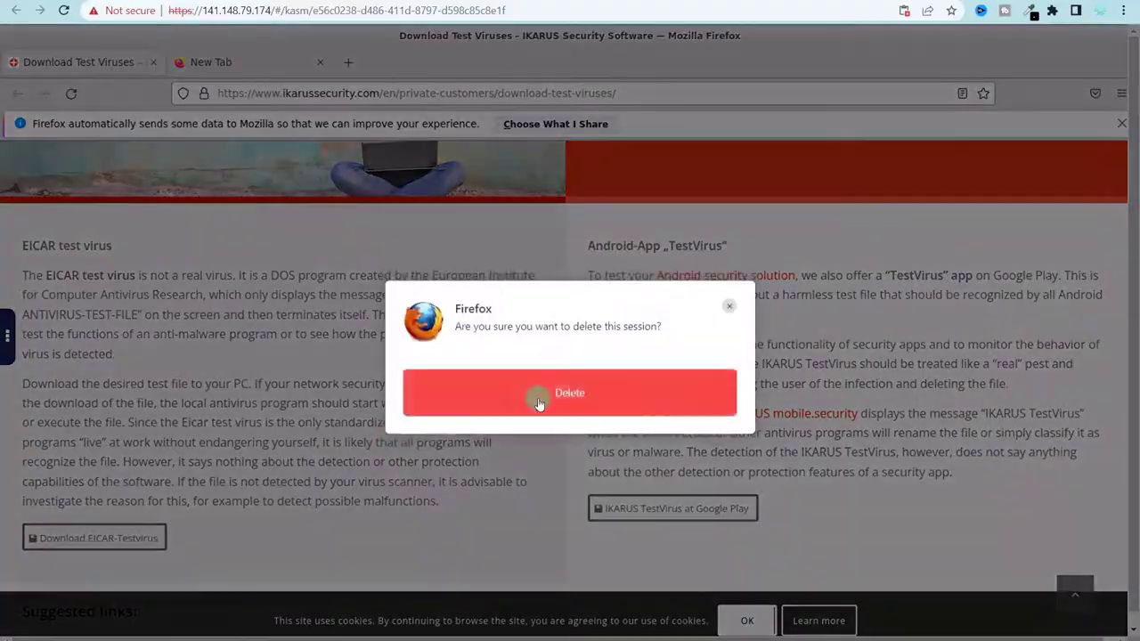
{"action": "left_click", "coordinate": [539, 402]}
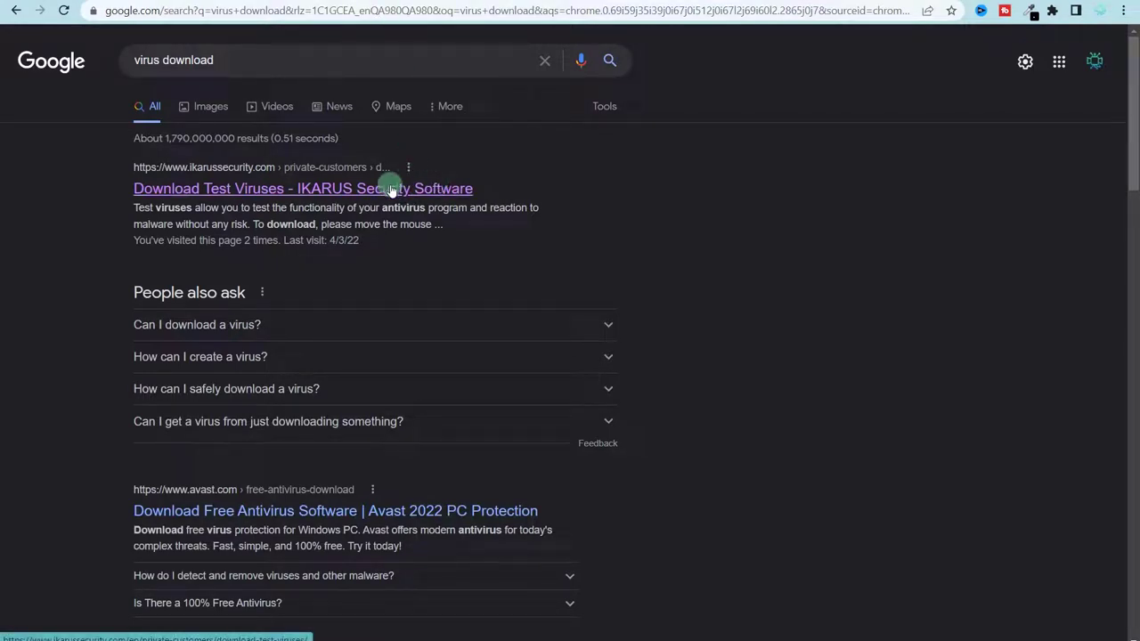
- Show the context menu for the 'Download Test Viruses - IKARUS' search result link
{"action": "right_click", "coordinate": [393, 186]}
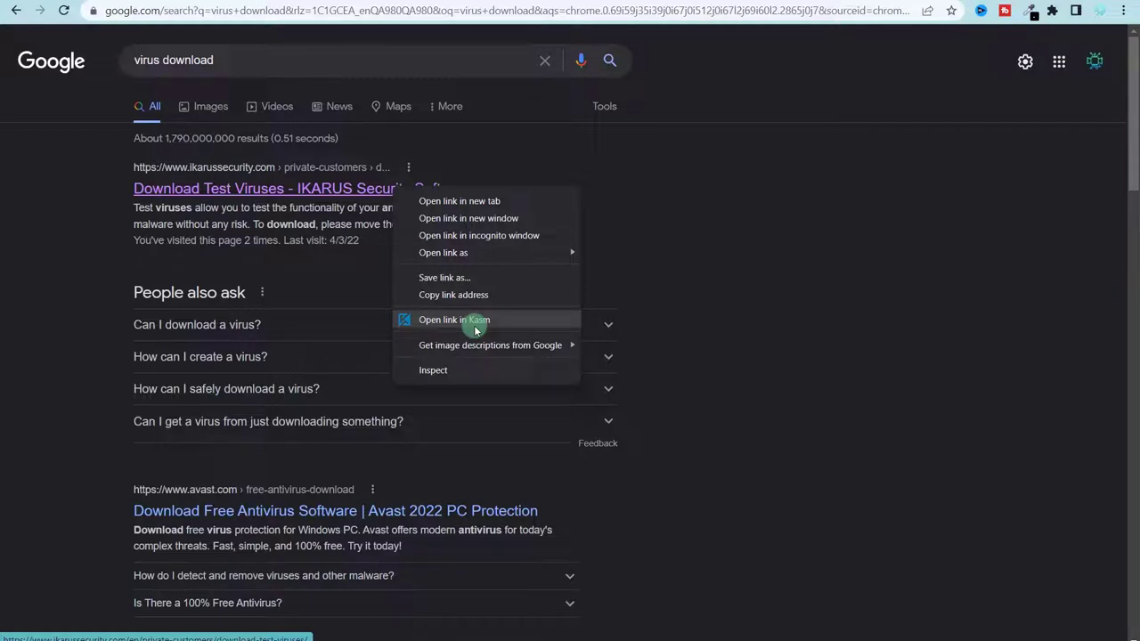
{"action": "right_click", "coordinate": [410, 189]}
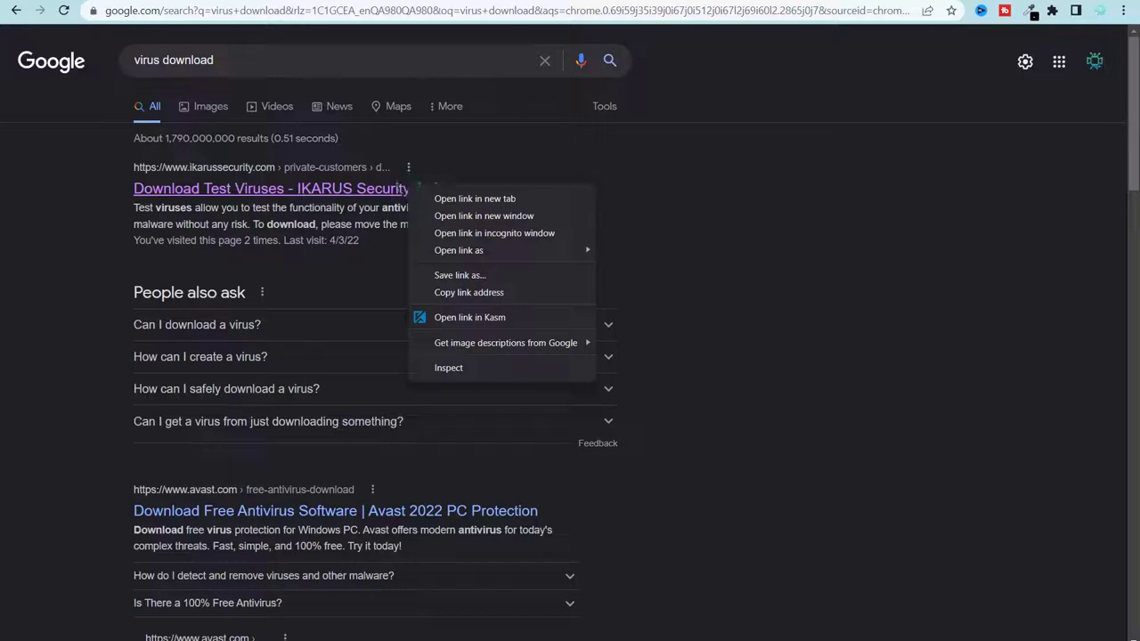
- Open the IKARUS link in an isolated Kasm session and scroll down to the pricing section
{"action": "left_click", "coordinate": [470, 318]}
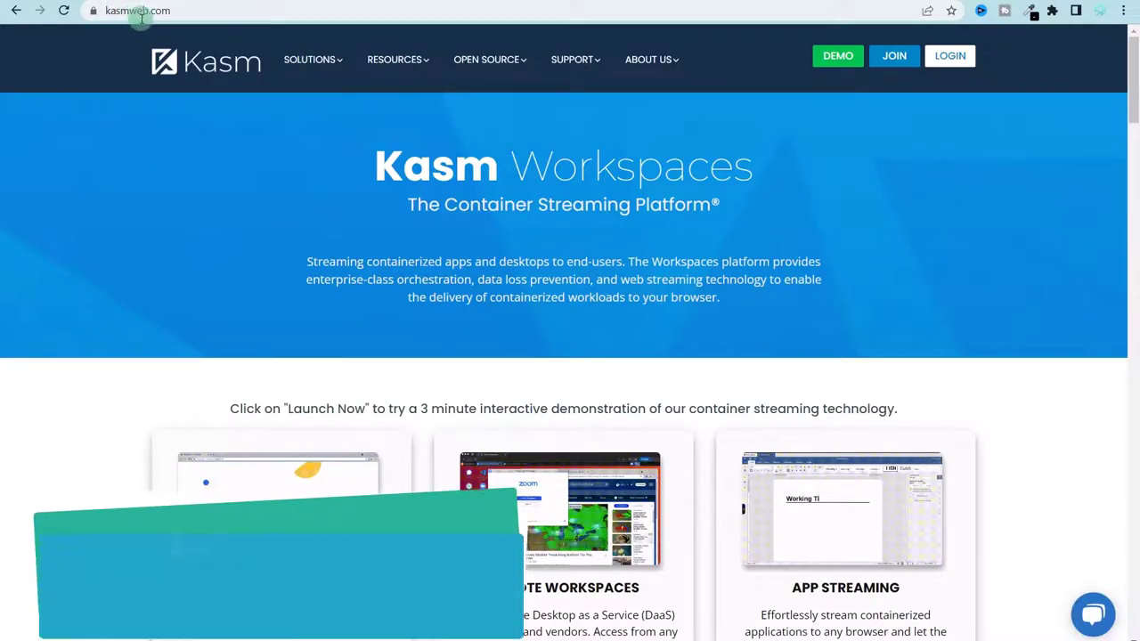
{"action": "scroll", "coordinate": [562, 194], "scroll_direction": "down", "scroll_amount": 3}
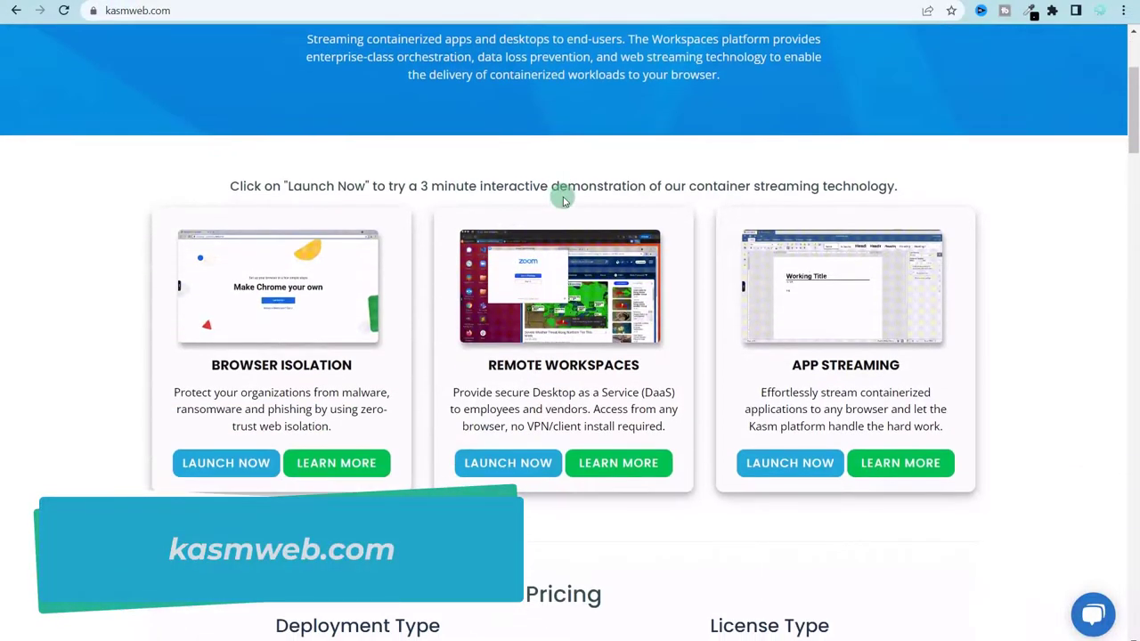
{"action": "scroll", "coordinate": [561, 196], "scroll_direction": "down", "scroll_amount": 3}
{"action": "scroll", "coordinate": [564, 198], "scroll_direction": "down", "scroll_amount": 2}
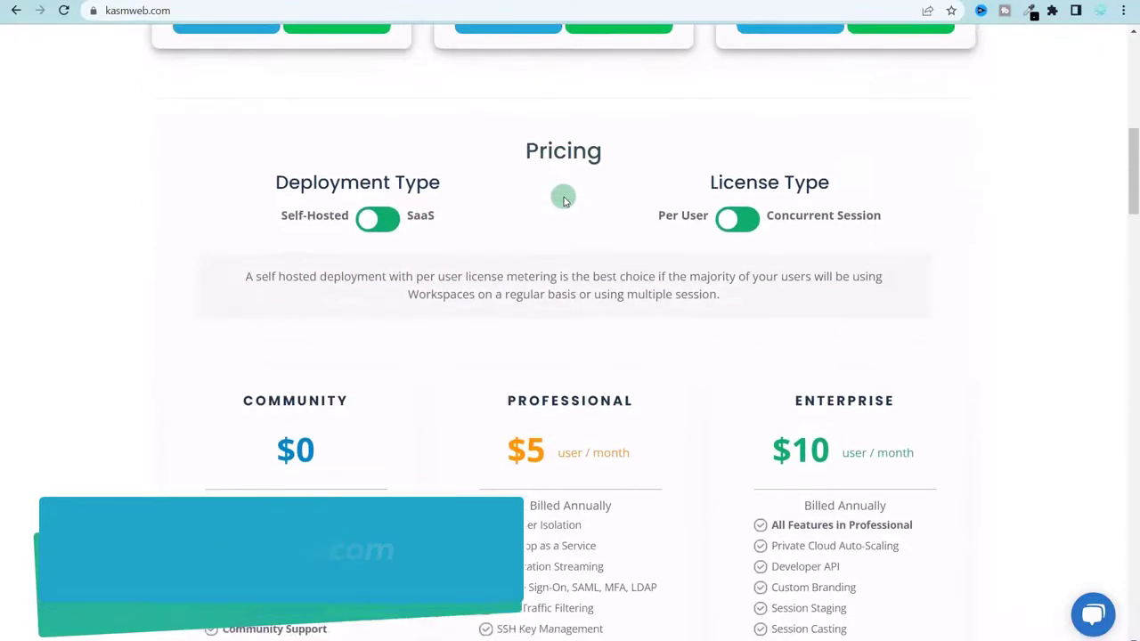
{"action": "left_click_drag", "start_coordinate": [306, 400], "coordinate": [329, 400]}
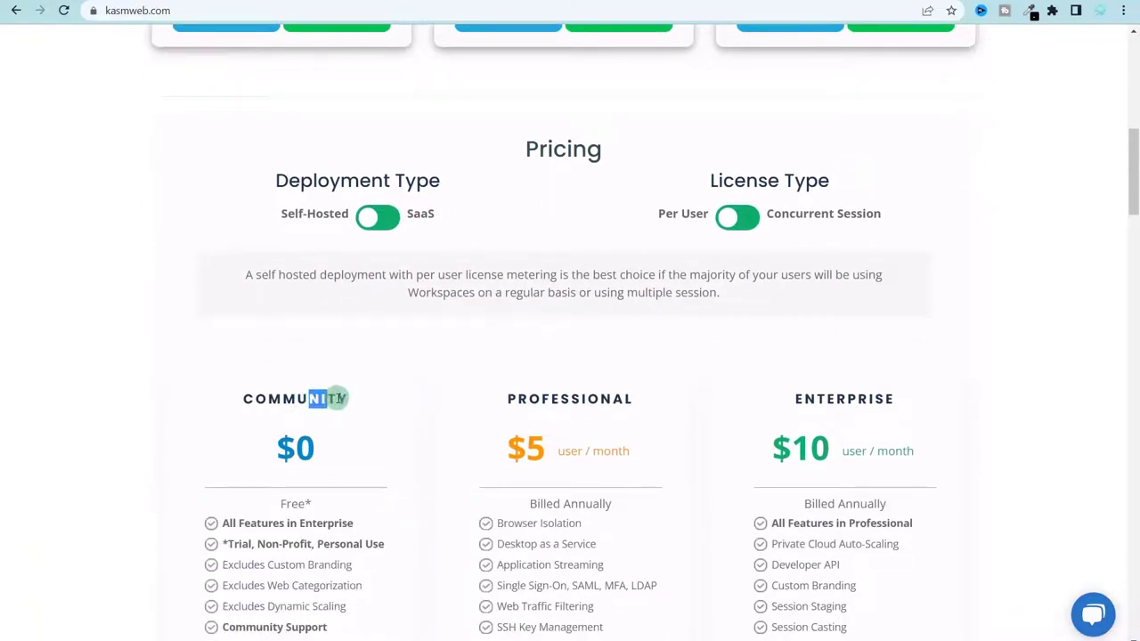
{"action": "scroll", "coordinate": [331, 445], "scroll_direction": "down", "scroll_amount": 2}
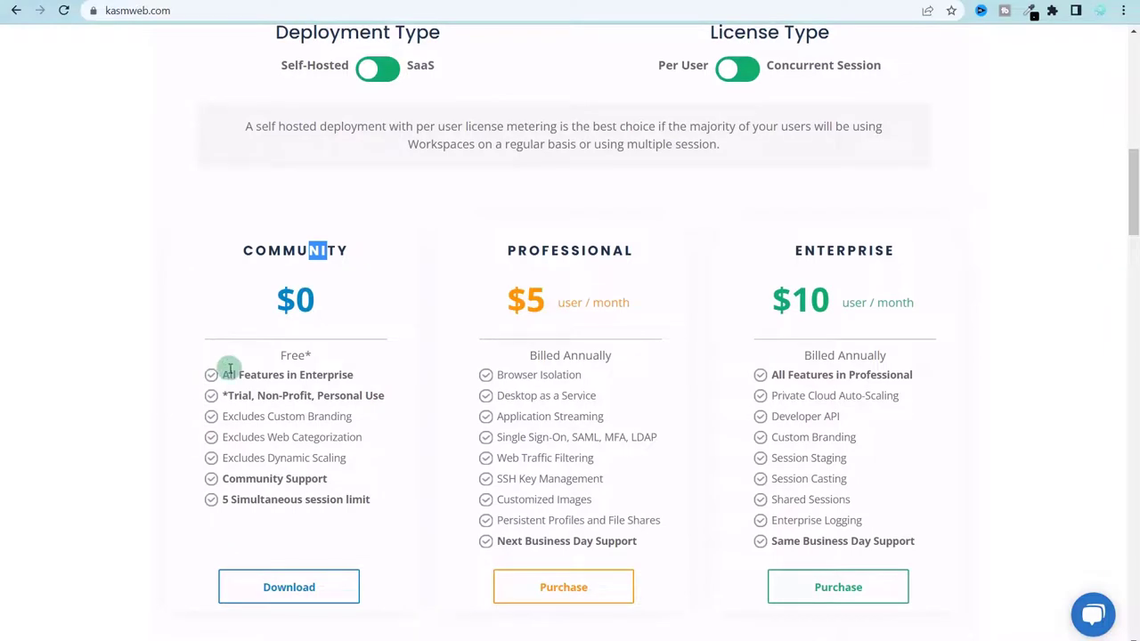
- Highlight the 'All Features' lines, the Custom Branding exclusion and the 5 simultaneous session limit
{"action": "left_click_drag", "start_coordinate": [230, 374], "coordinate": [332, 375]}
{"action": "left_click_drag", "start_coordinate": [791, 375], "coordinate": [890, 375]}
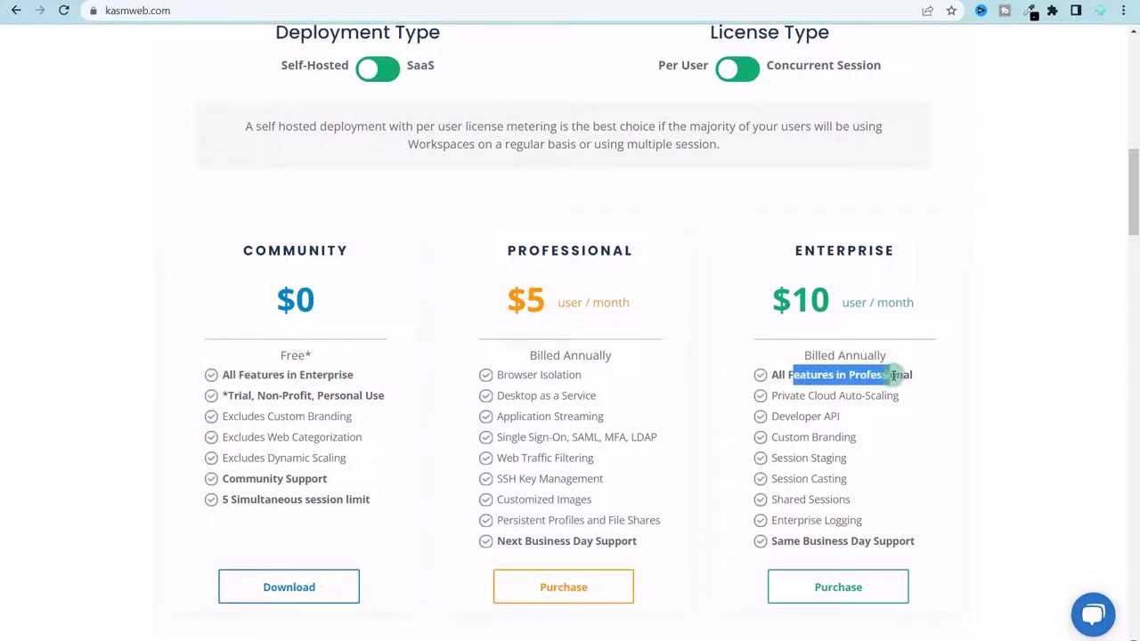
{"action": "left_click_drag", "start_coordinate": [269, 420], "coordinate": [308, 438]}
{"action": "left_click", "coordinate": [290, 437]}
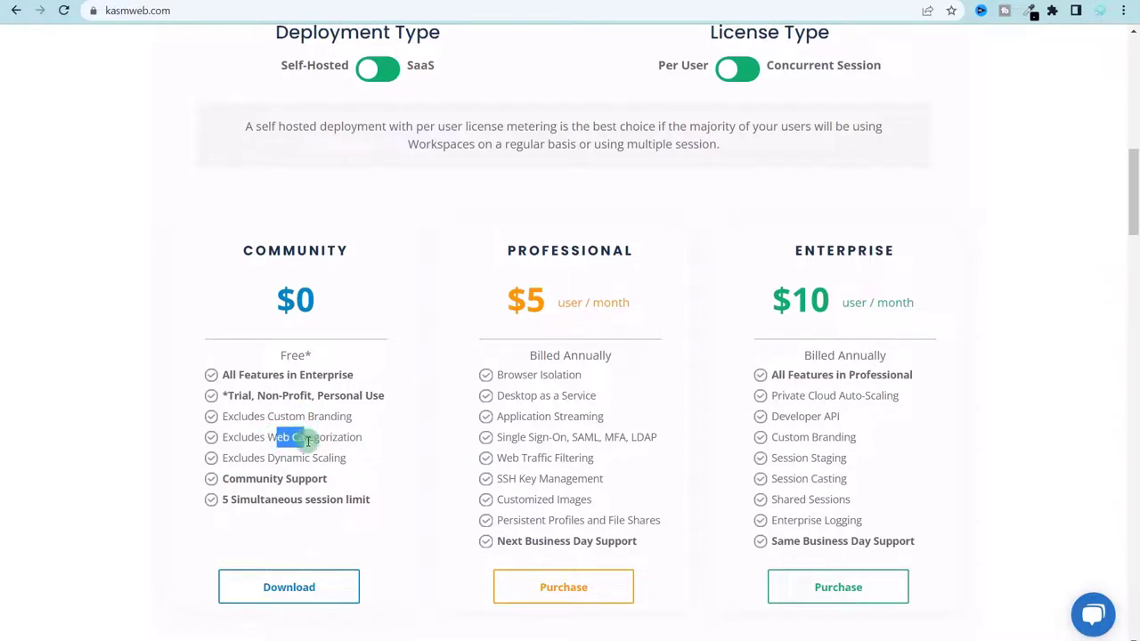
{"action": "left_click_drag", "start_coordinate": [222, 499], "coordinate": [246, 501]}
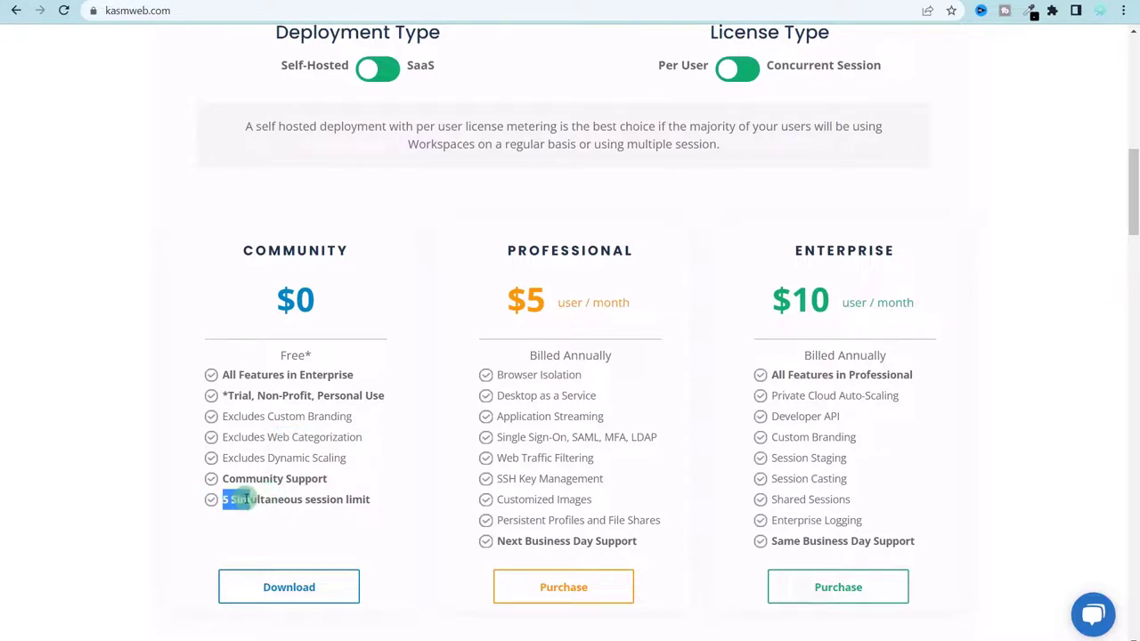
{"action": "left_click", "coordinate": [546, 322]}
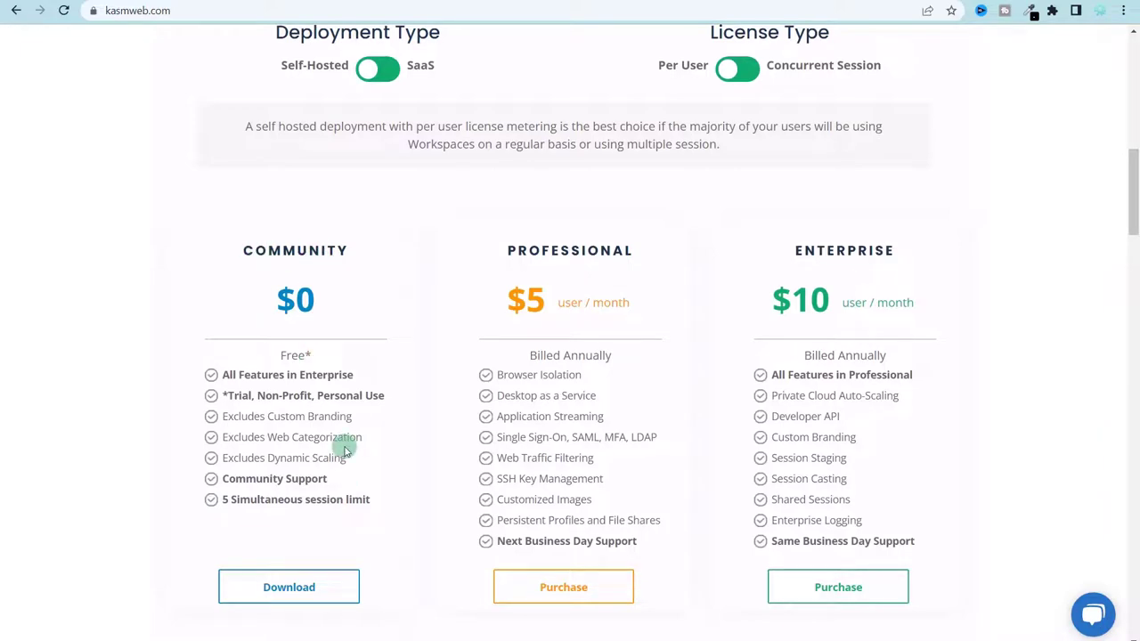
- Highlight the Community edition's Personal Use note, exclusions and Community Support
{"action": "left_click_drag", "start_coordinate": [323, 395], "coordinate": [364, 395]}
{"action": "scroll", "coordinate": [857, 217], "scroll_direction": "down", "scroll_amount": 1}
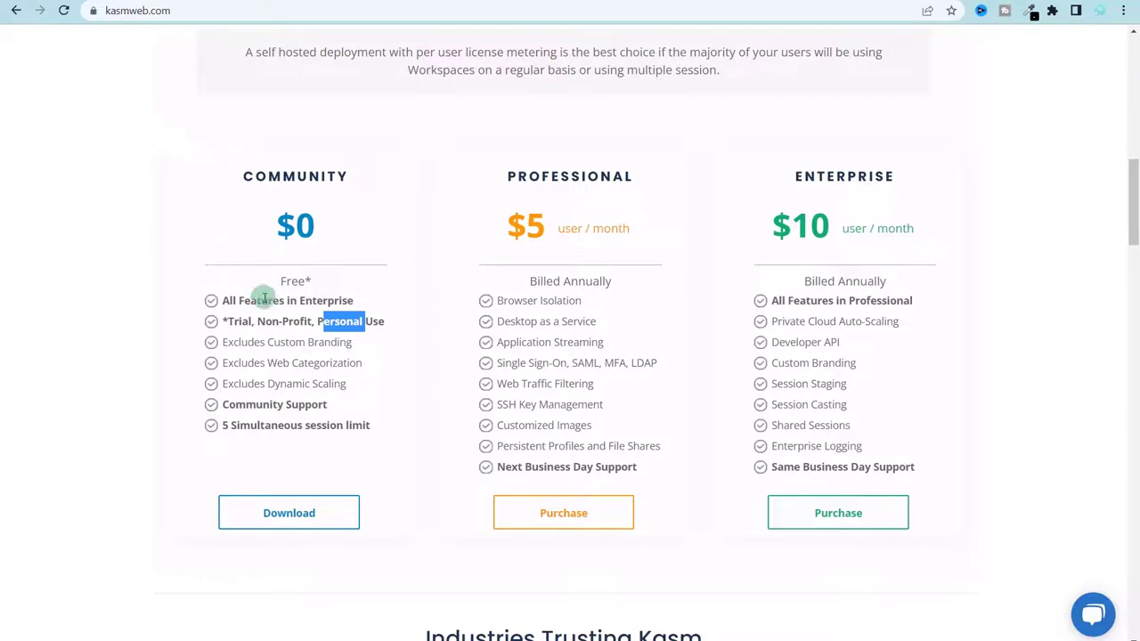
{"action": "left_click", "coordinate": [252, 323]}
{"action": "left_click_drag", "start_coordinate": [225, 341], "coordinate": [364, 410]}
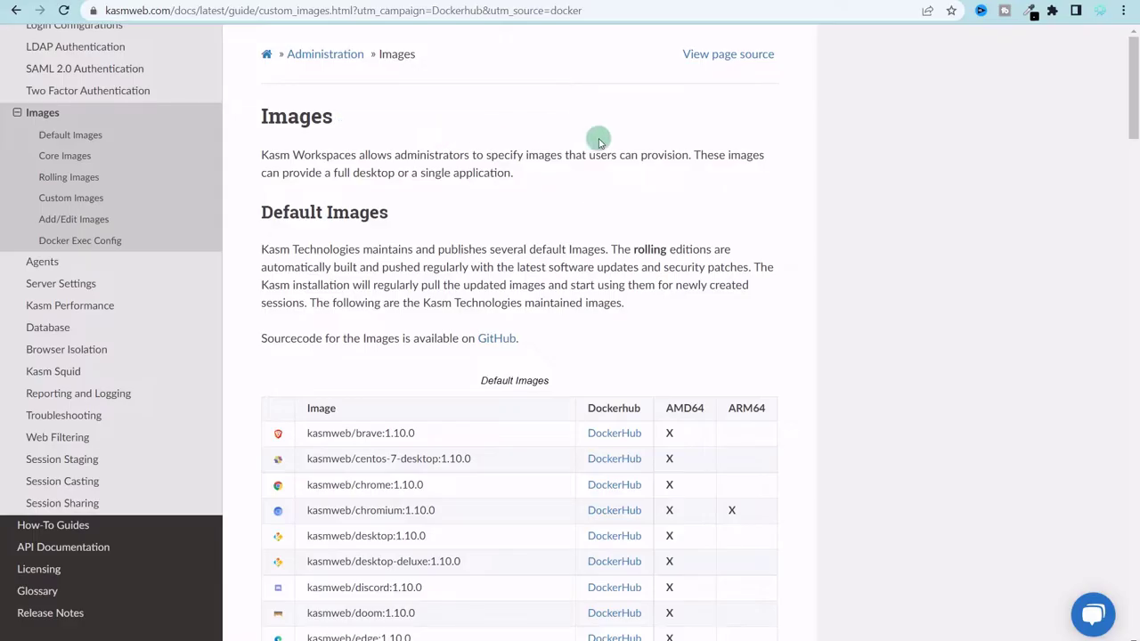
{"action": "scroll", "coordinate": [598, 137], "scroll_direction": "down", "scroll_amount": 3}
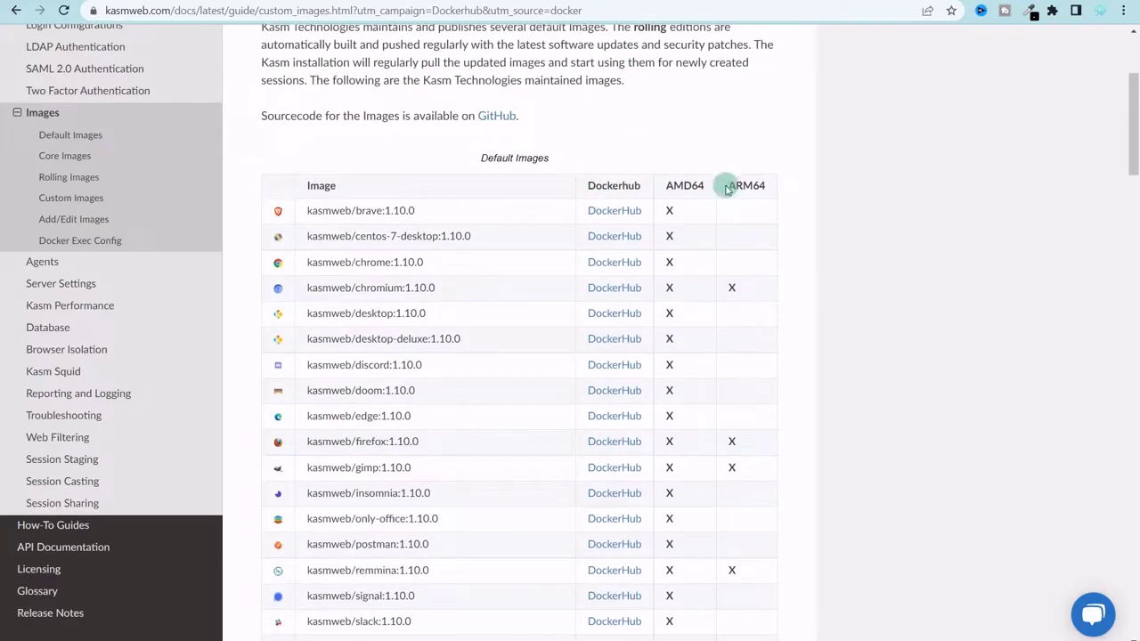
{"action": "left_click_drag", "start_coordinate": [726, 184], "coordinate": [759, 185]}
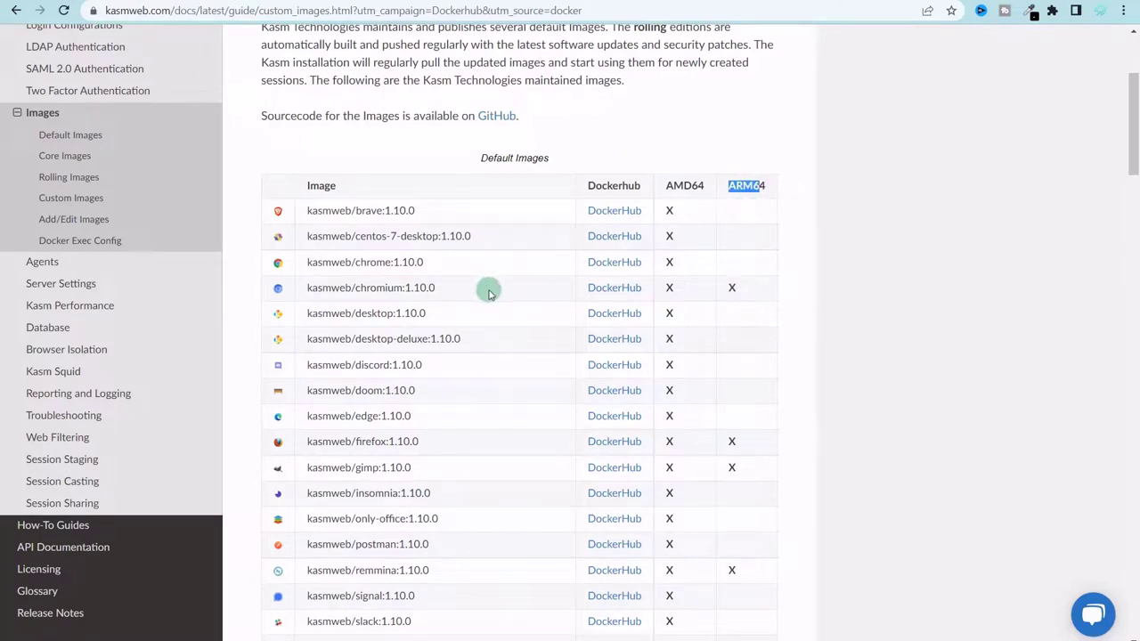
{"action": "scroll", "coordinate": [414, 301], "scroll_direction": "down", "scroll_amount": 2}
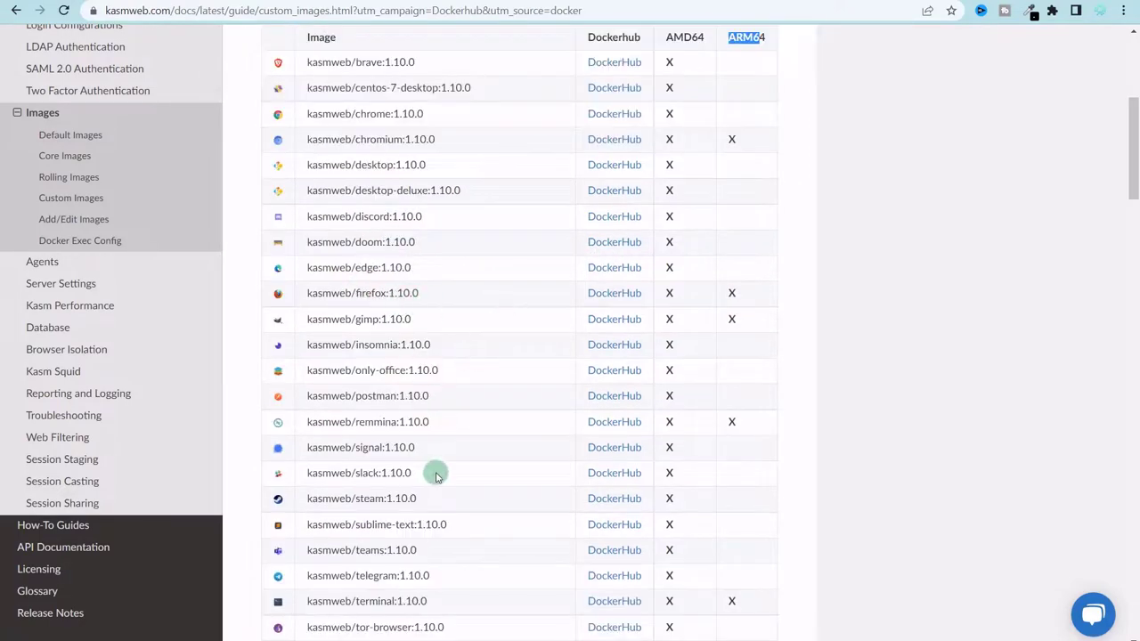
{"action": "scroll", "coordinate": [463, 472], "scroll_direction": "down", "scroll_amount": 1}
{"action": "scroll", "coordinate": [597, 418], "scroll_direction": "up", "scroll_amount": 2}
{"action": "mouse_move", "coordinate": [674, 187]}
{"action": "left_mouse_down"}
{"action": "mouse_move", "coordinate": [736, 185]}
{"action": "mouse_move", "coordinate": [686, 184]}
{"action": "left_mouse_up"}
{"action": "left_click", "coordinate": [686, 184]}
{"action": "scroll", "coordinate": [672, 202], "scroll_direction": "down", "scroll_amount": 1}
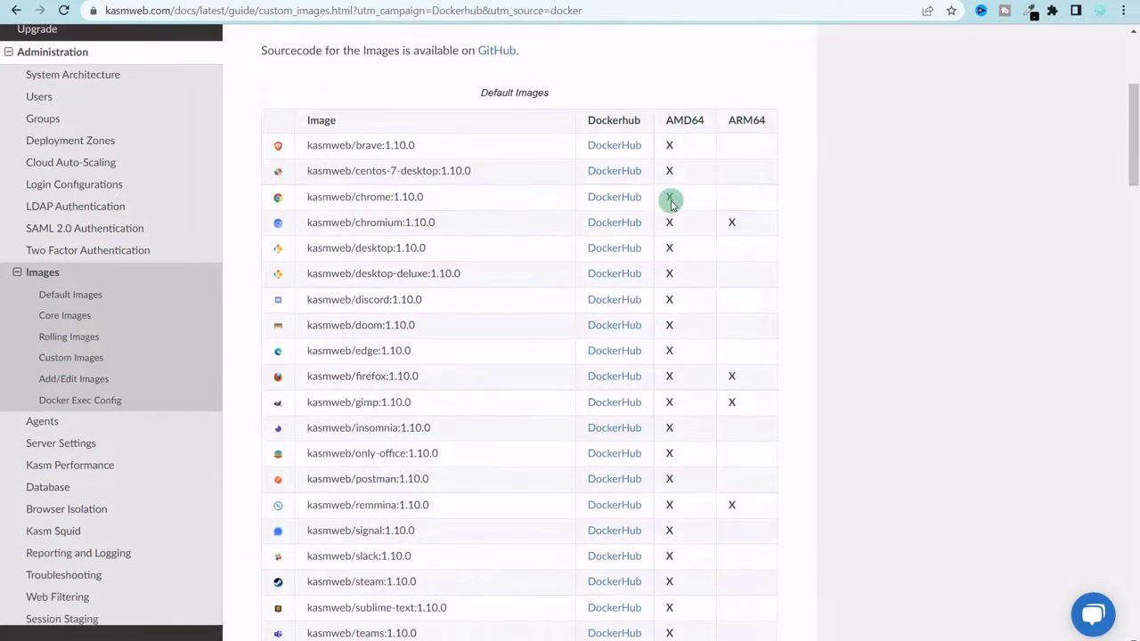
{"action": "scroll", "coordinate": [311, 209], "scroll_direction": "down", "scroll_amount": 1}
{"action": "scroll", "coordinate": [311, 215], "scroll_direction": "down", "scroll_amount": 3}
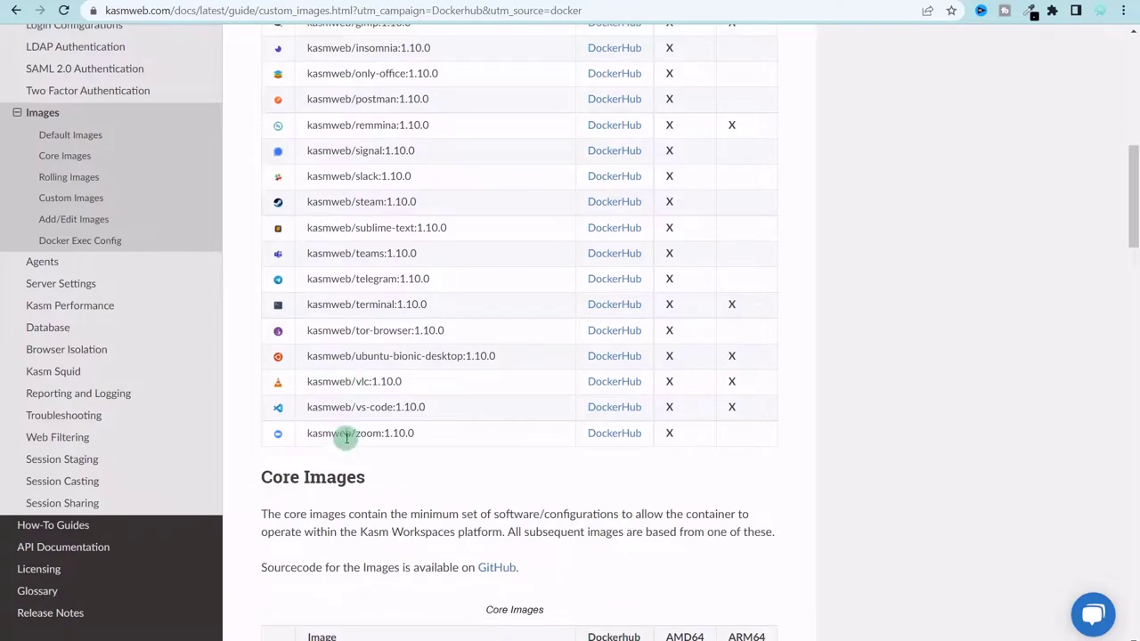
{"action": "scroll", "coordinate": [354, 373], "scroll_direction": "up", "scroll_amount": 4}
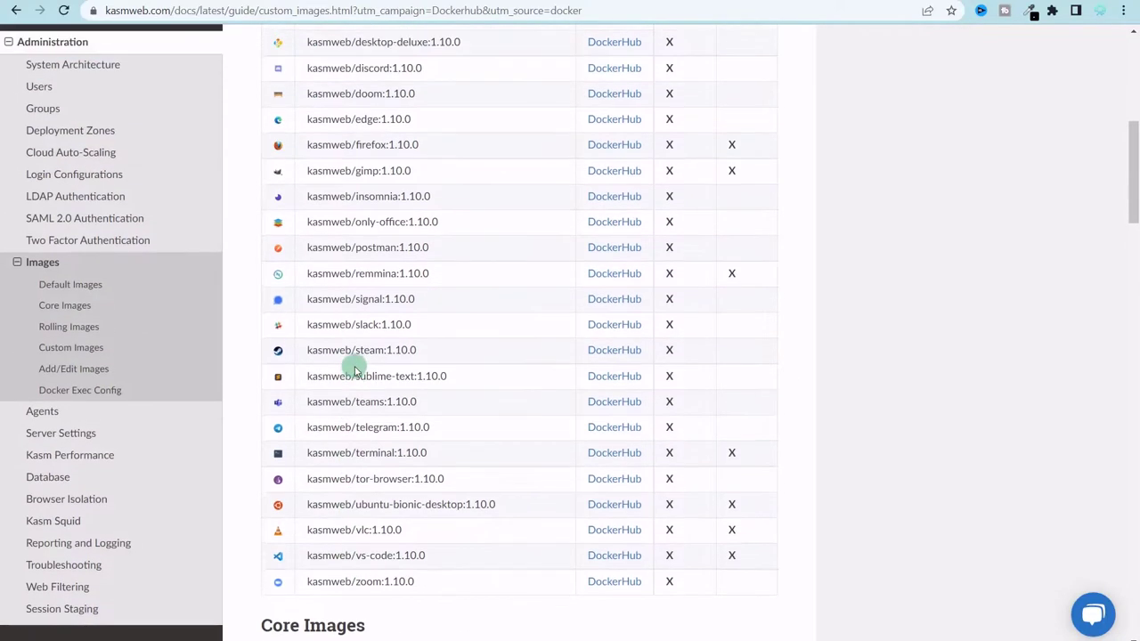
{"action": "scroll", "coordinate": [441, 350], "scroll_direction": "up", "scroll_amount": 3}
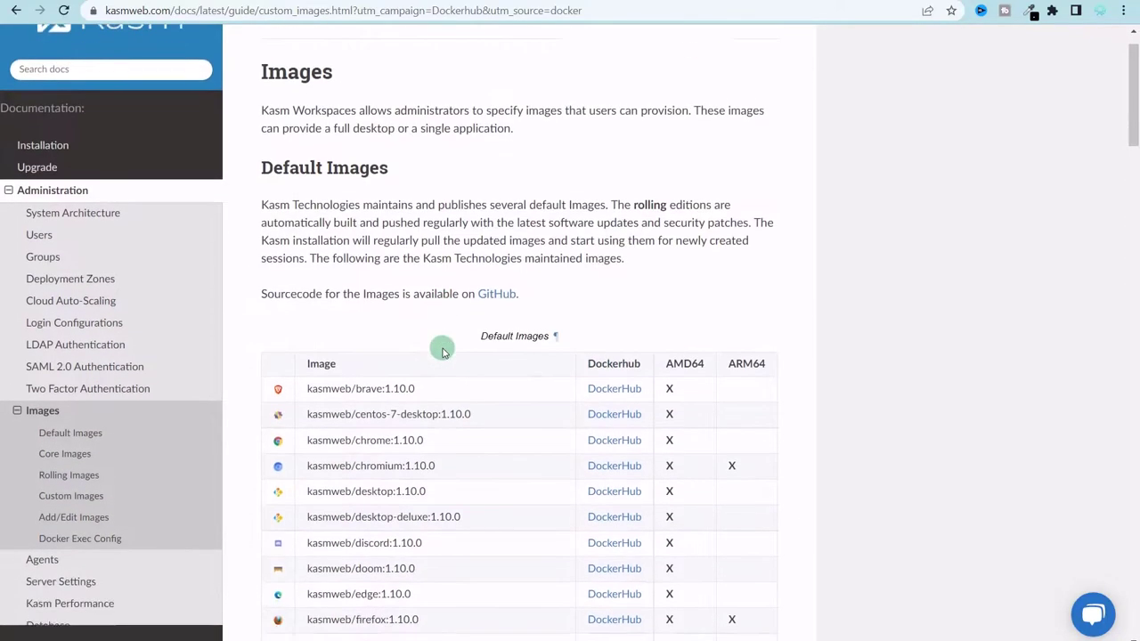
{"action": "scroll", "coordinate": [441, 350], "scroll_direction": "down", "scroll_amount": 1}
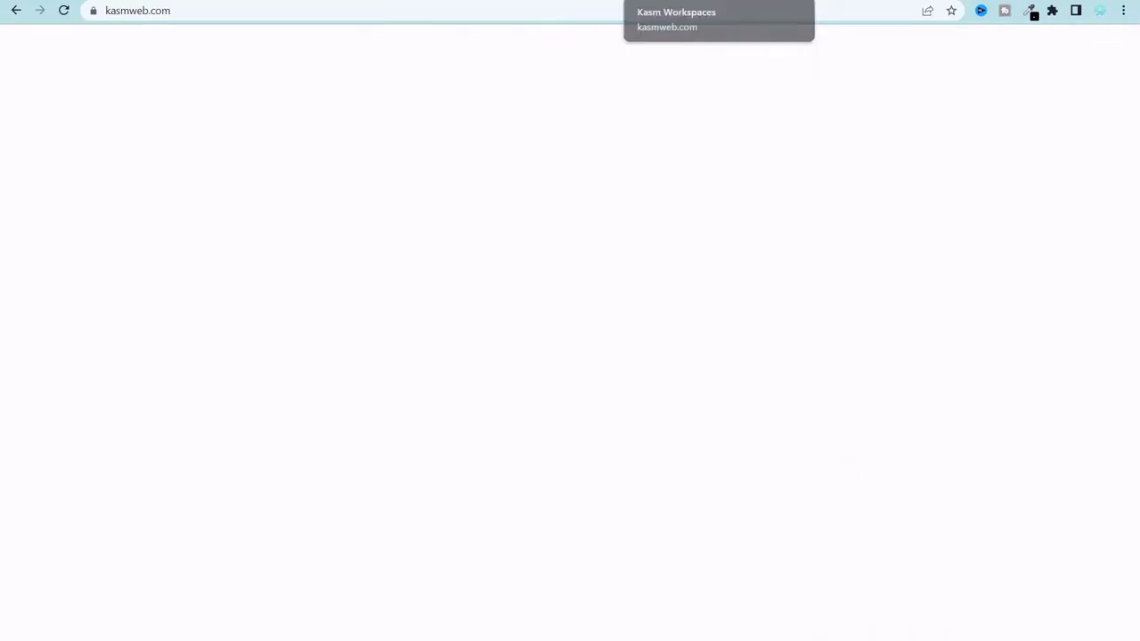